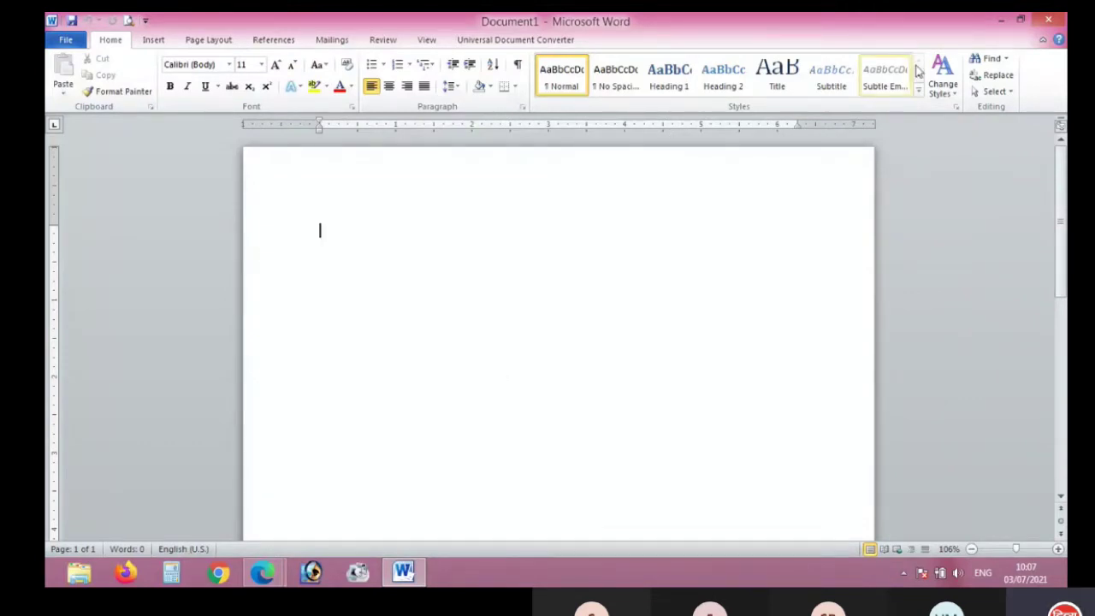
Minimize the blank document, view the desktop image of labelled word processor window parts, close it, and return to the document.
left_click(1001, 19)
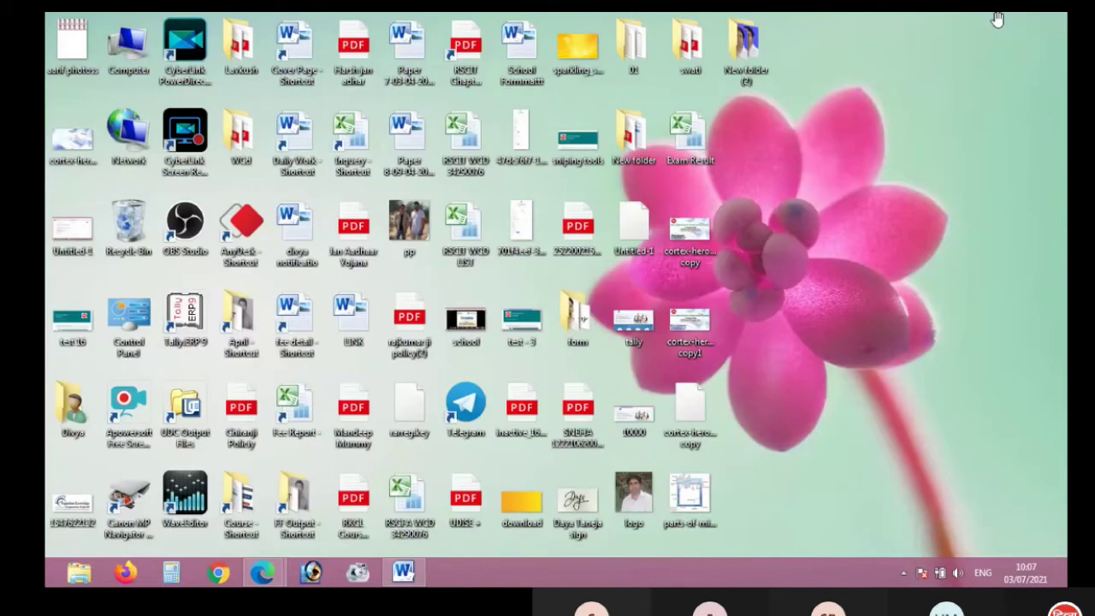
double_click(693, 489)
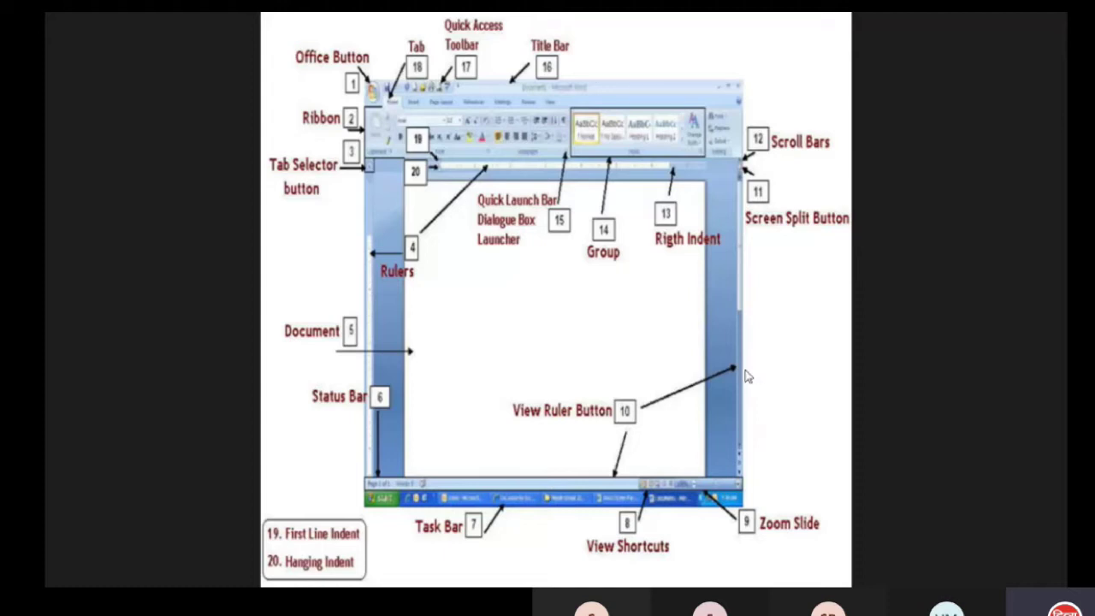
left_click(62, 26)
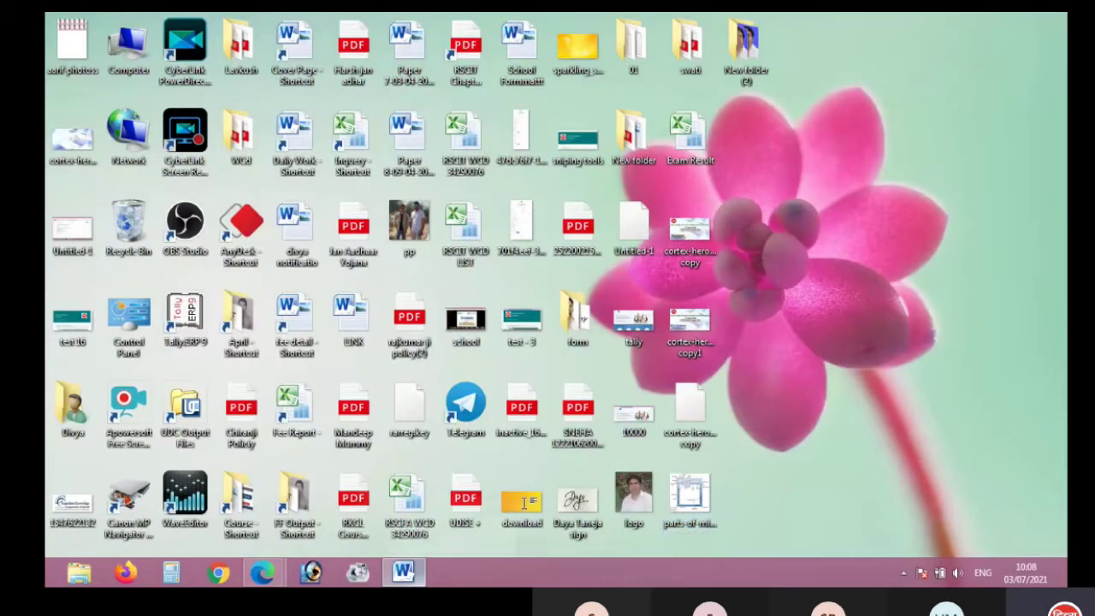
left_click(405, 572)
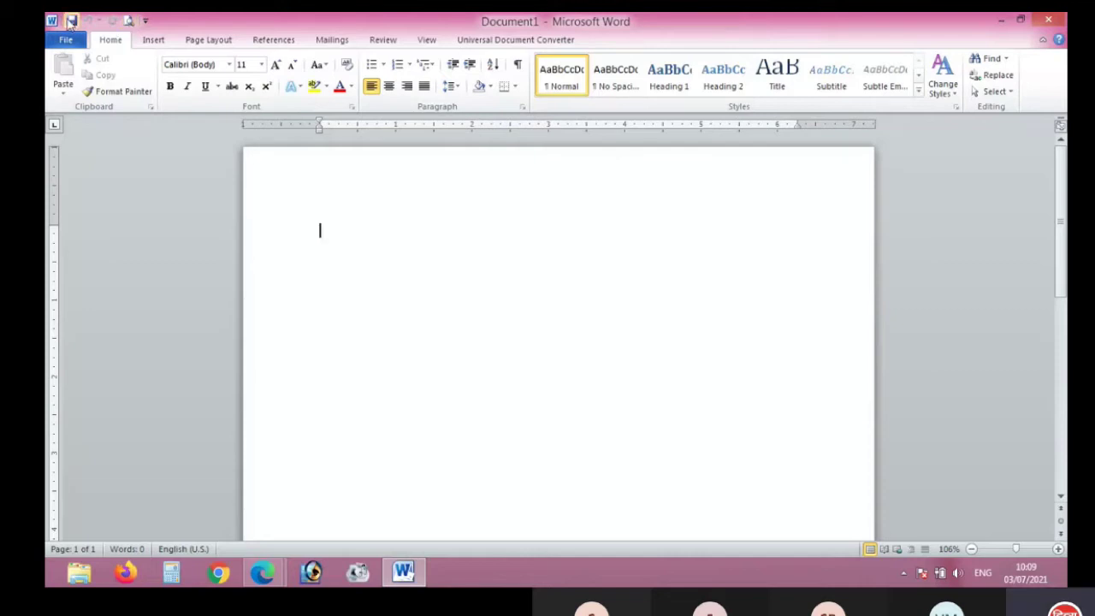
Add the New command to the Quick Access Toolbar and remove it again.
left_click(145, 20)
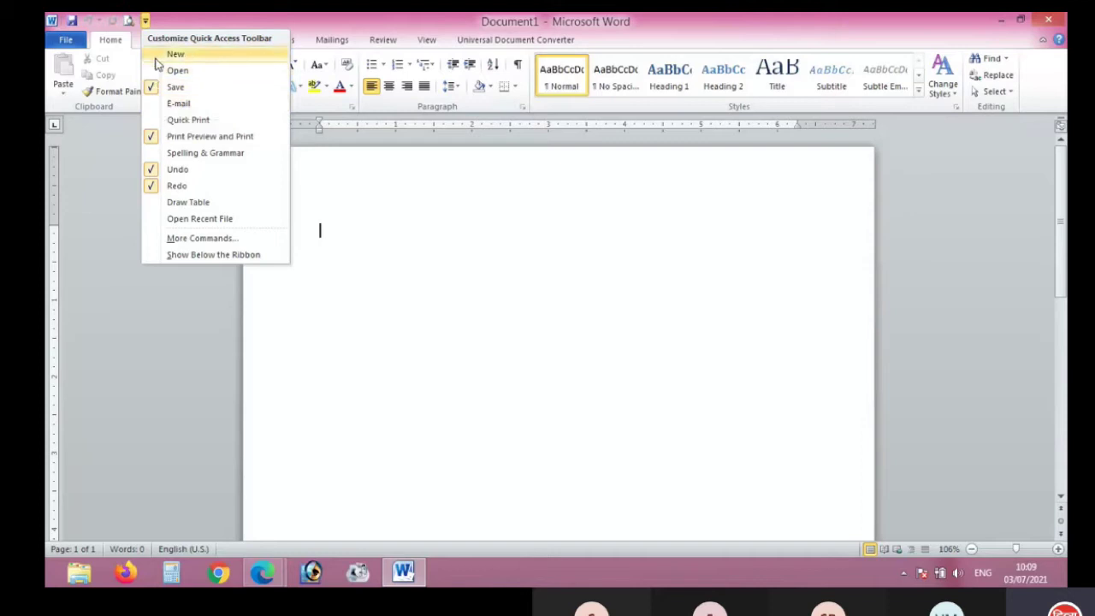
left_click(157, 57)
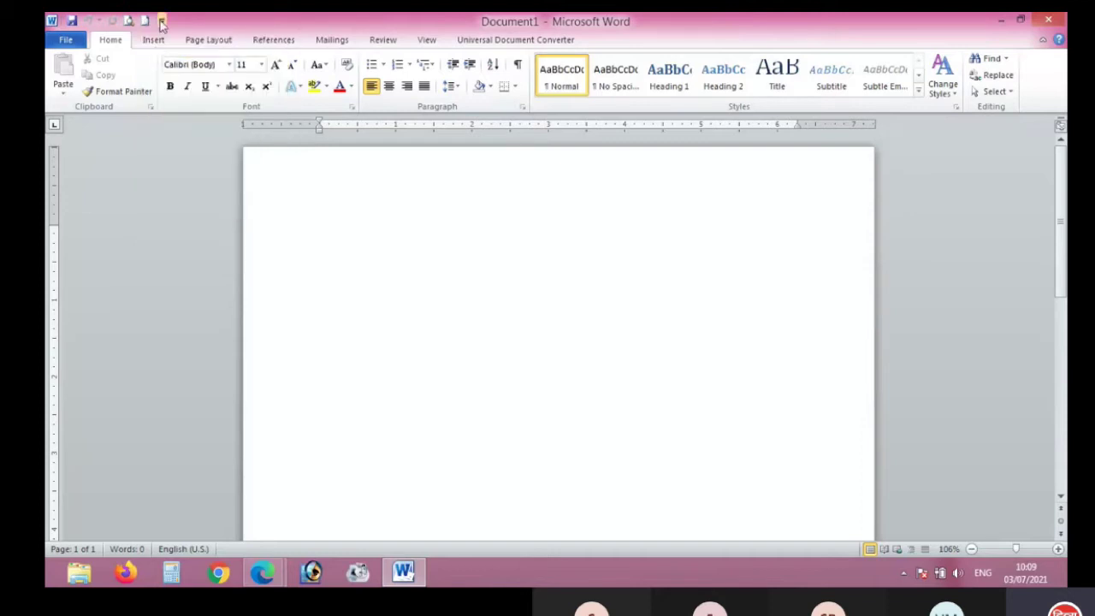
left_click(162, 20)
left_click(167, 54)
Review the Quick Access Toolbar customization options, including Show Below the Ribbon, without changing any.
left_click(146, 20)
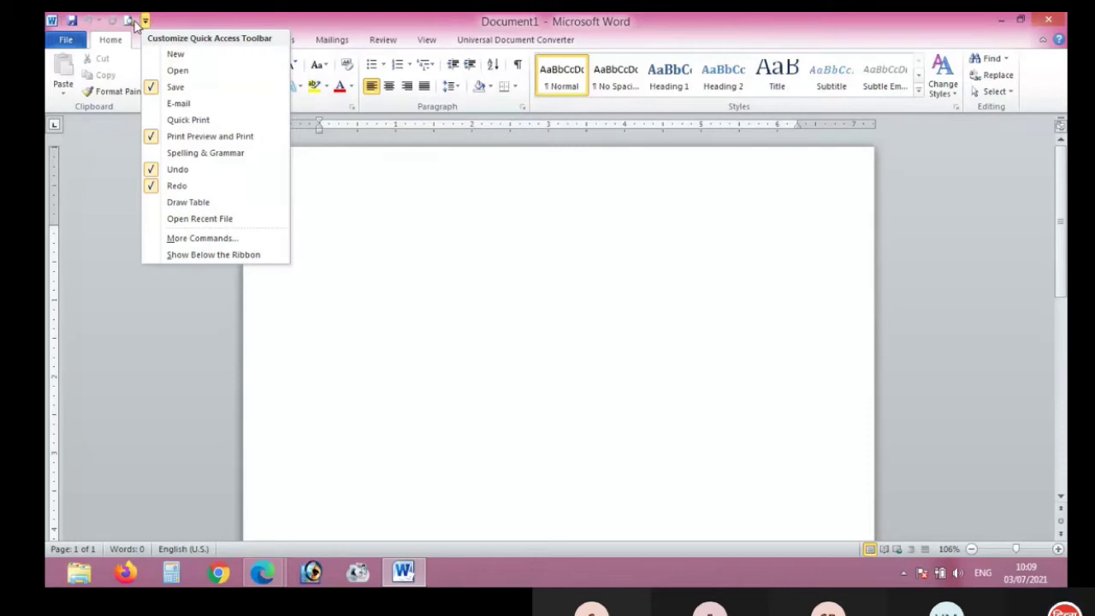
left_click(356, 238)
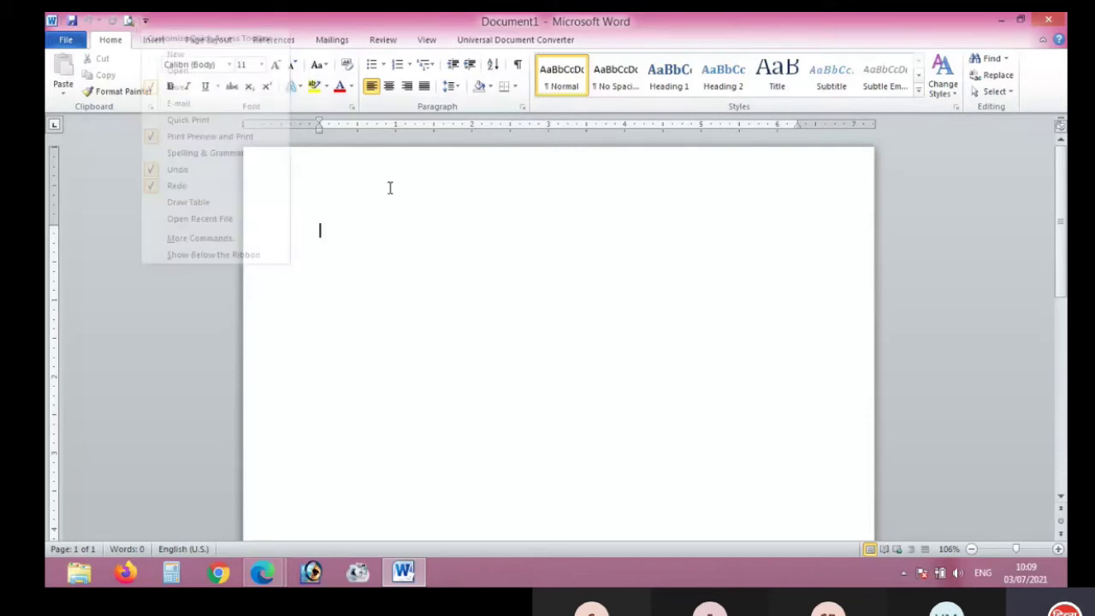
left_click(147, 23)
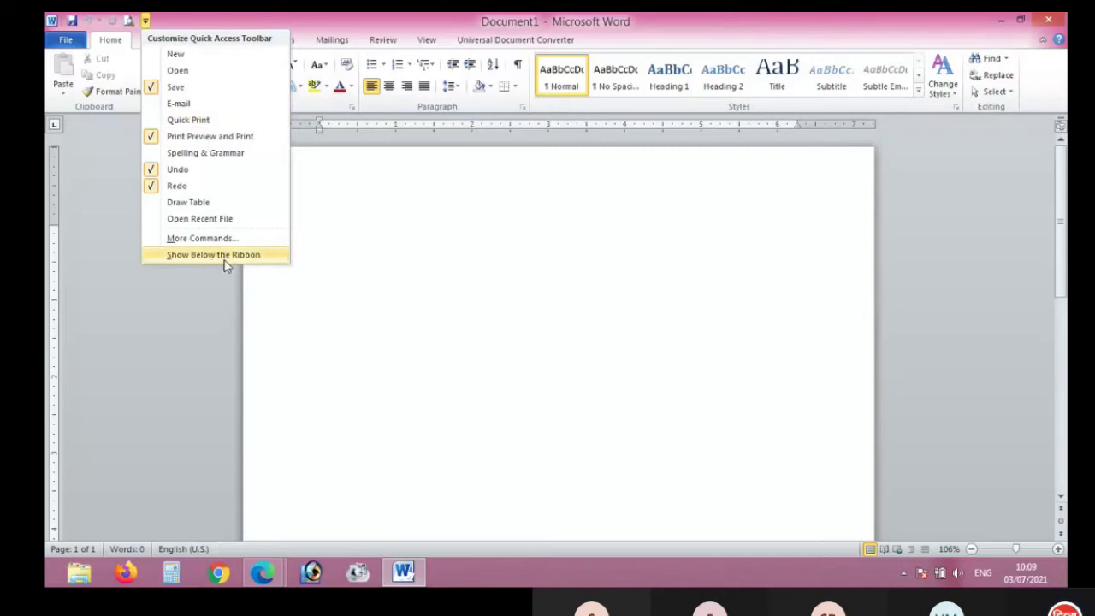
left_click(376, 261)
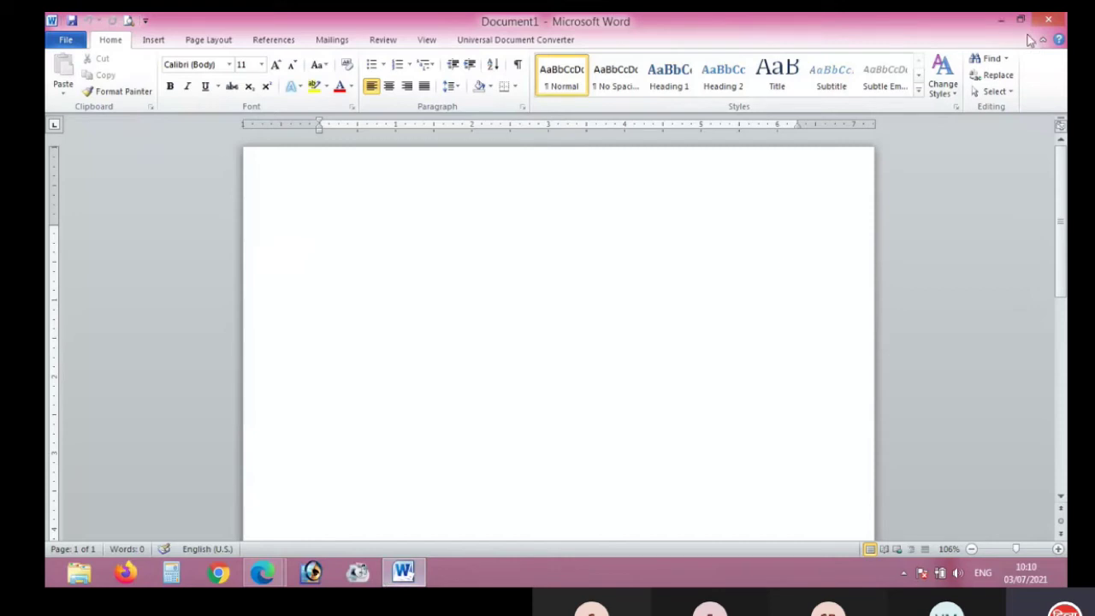
Minimize the blank document's window and bring it back to full size.
left_click(403, 571)
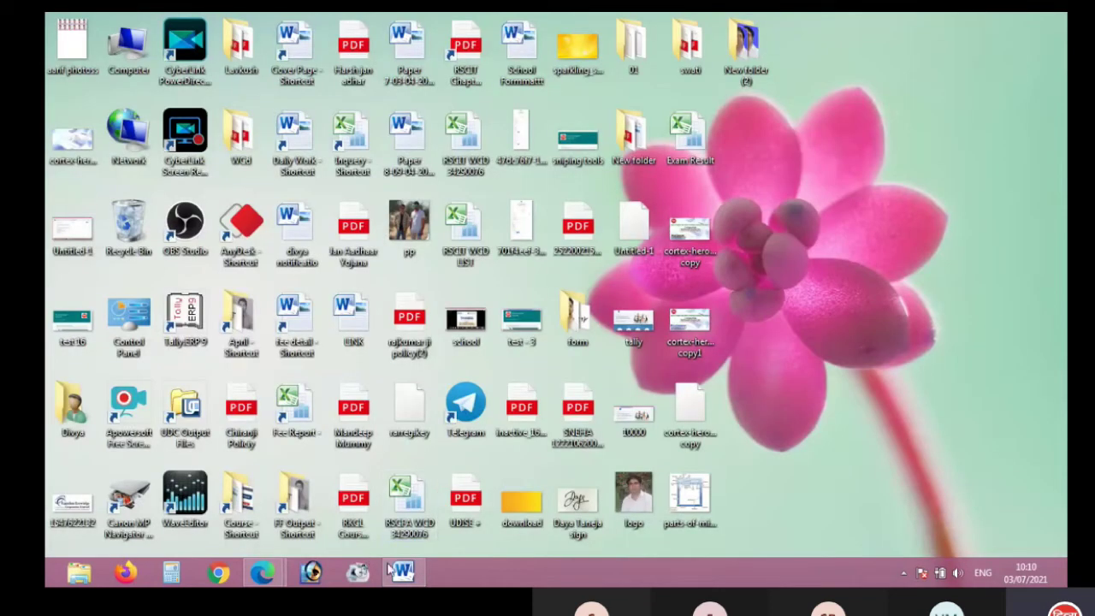
mouse_move(400, 579)
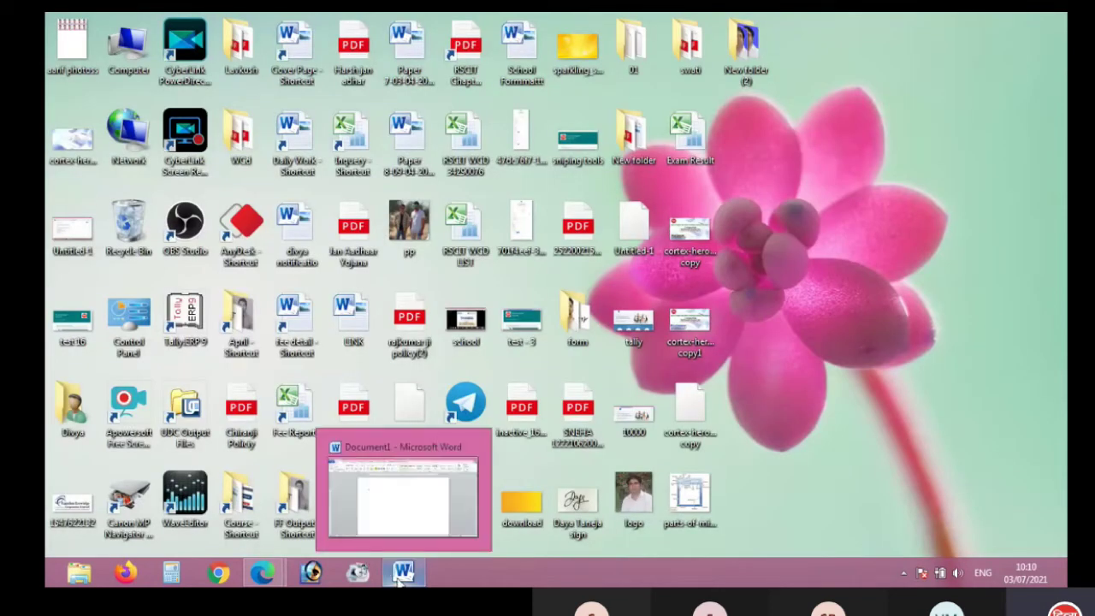
left_click(400, 579)
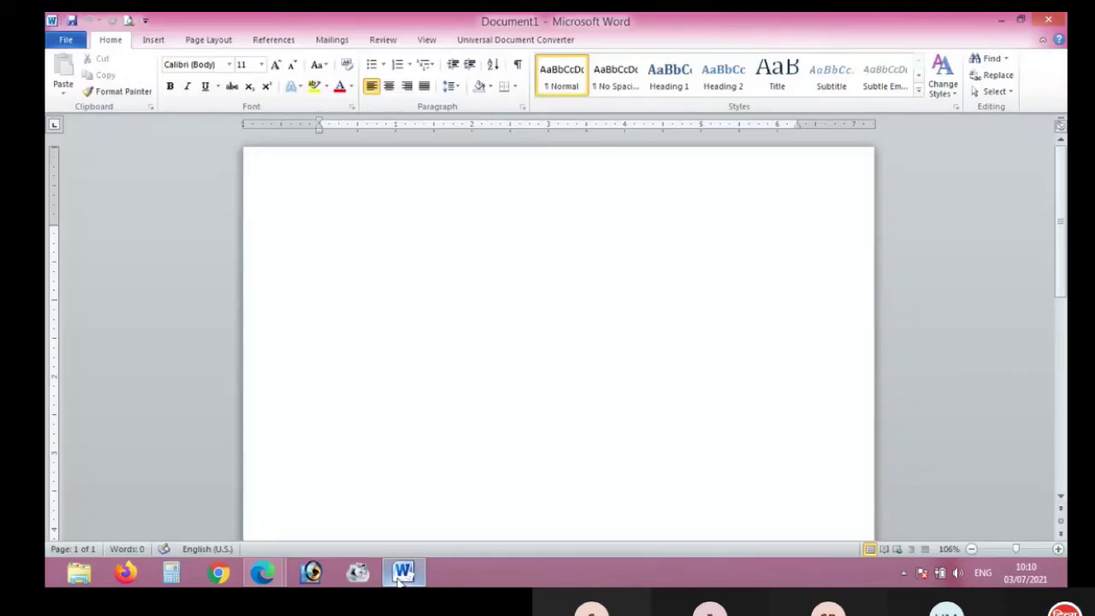
Shrink the document window into the desktop's upper-left corner and open the RS-CIT letter PDF in a reduced window beside it.
left_click(1021, 23)
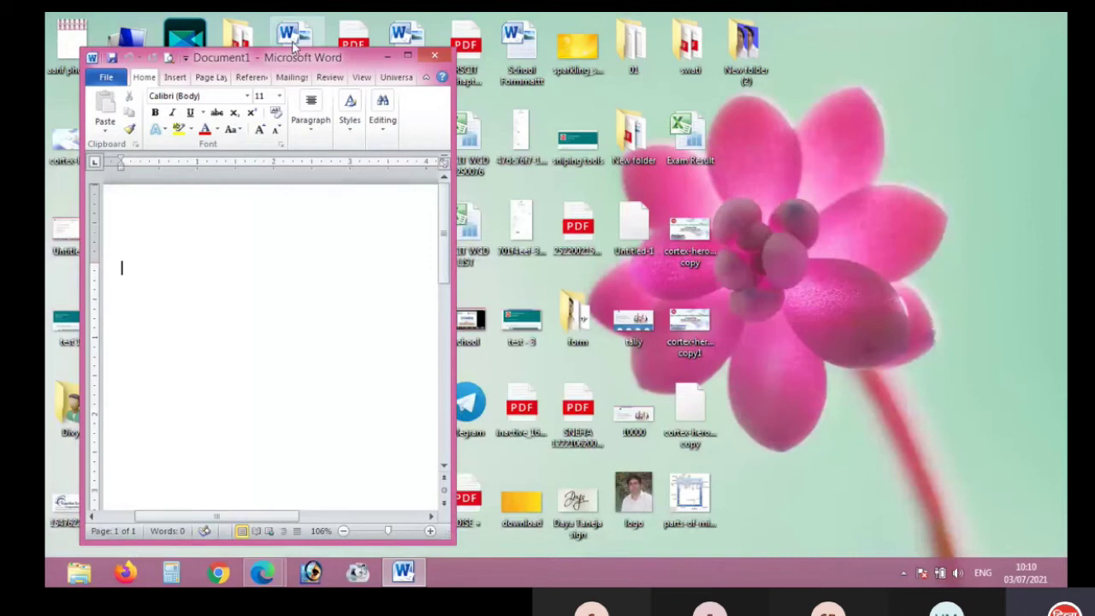
left_click_drag(376, 65, 342, 31)
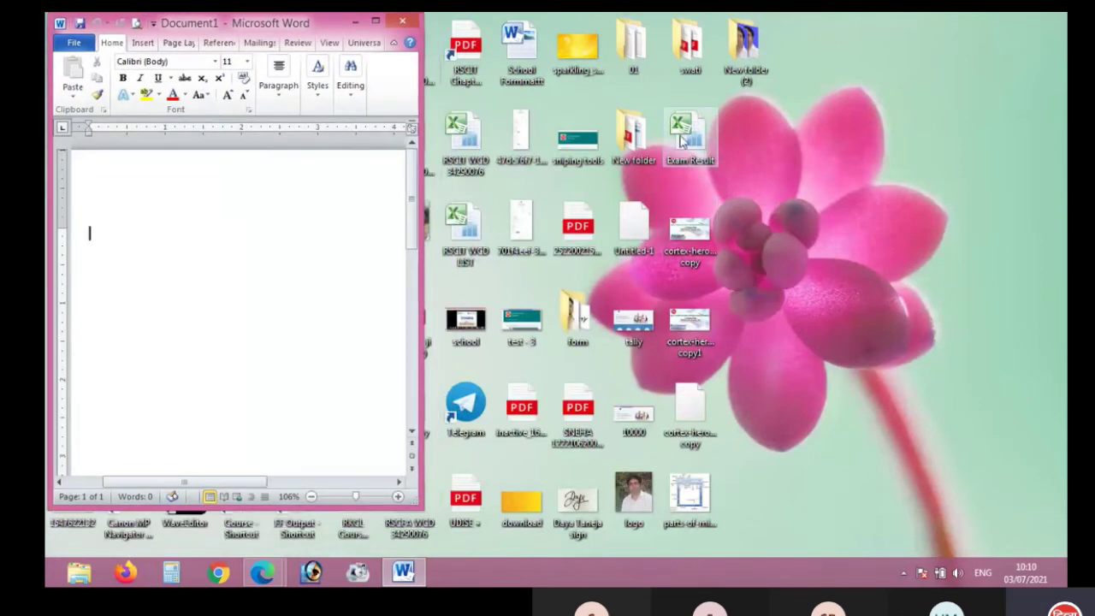
double_click(575, 224)
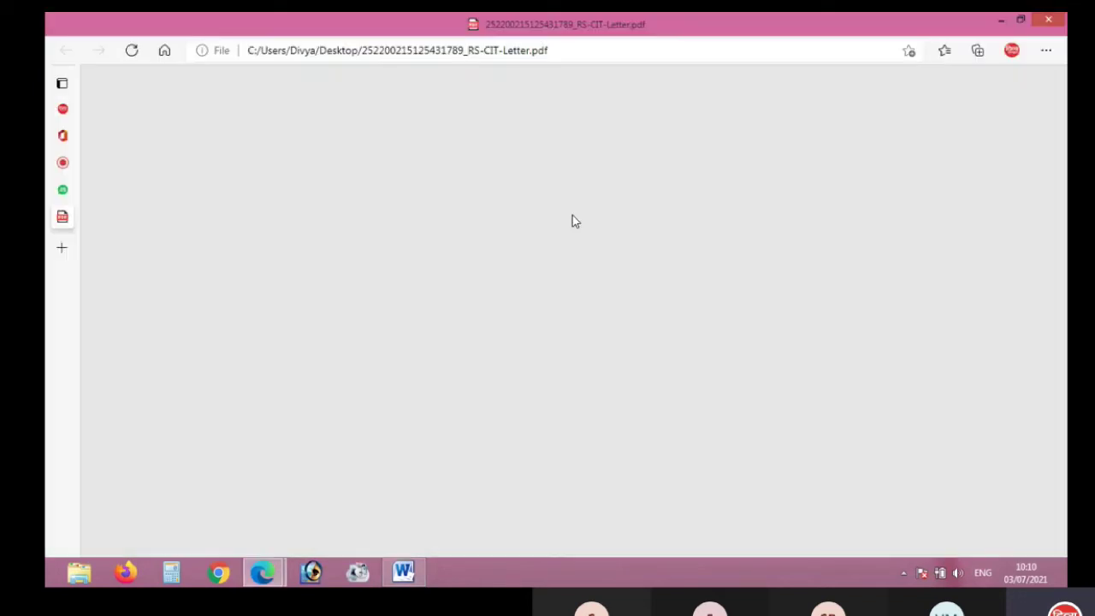
left_click(1021, 19)
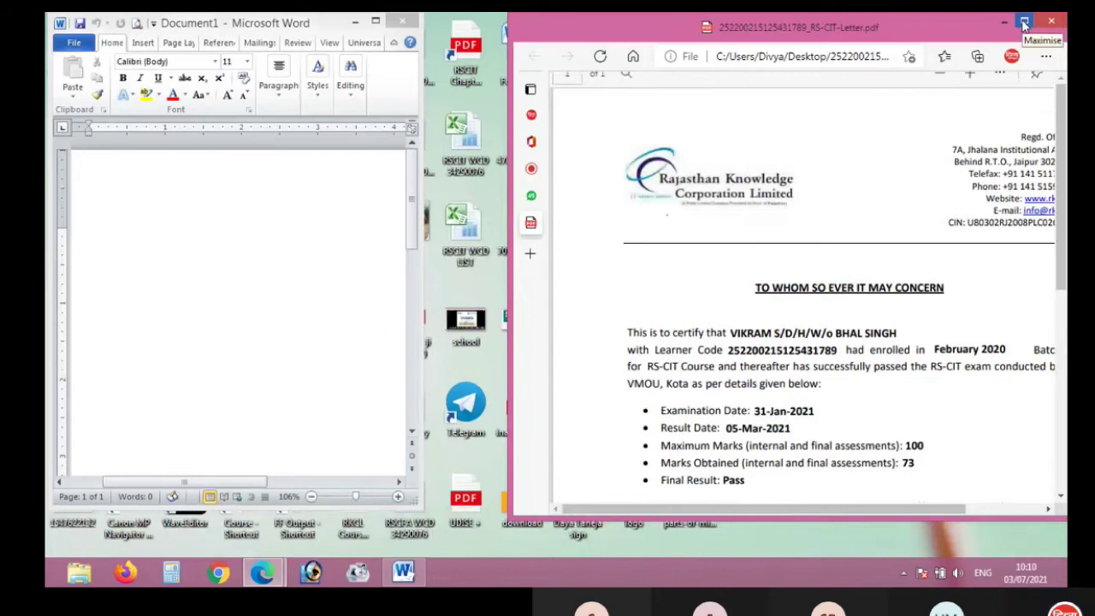
Maximize the document window, restore it to its reduced size, and maximize it again.
left_click(375, 21)
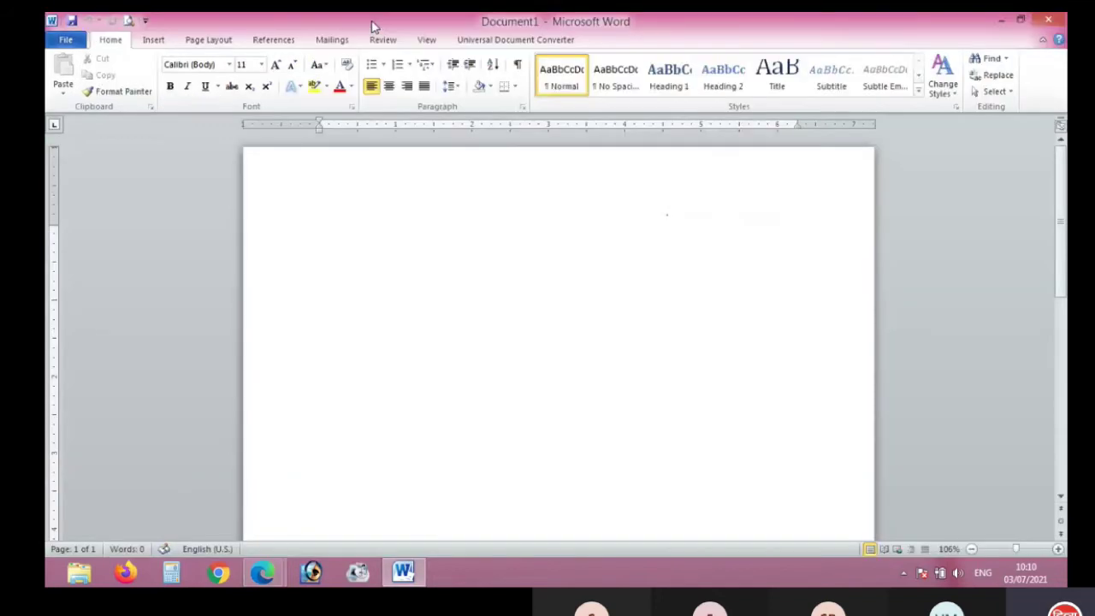
left_click(1020, 21)
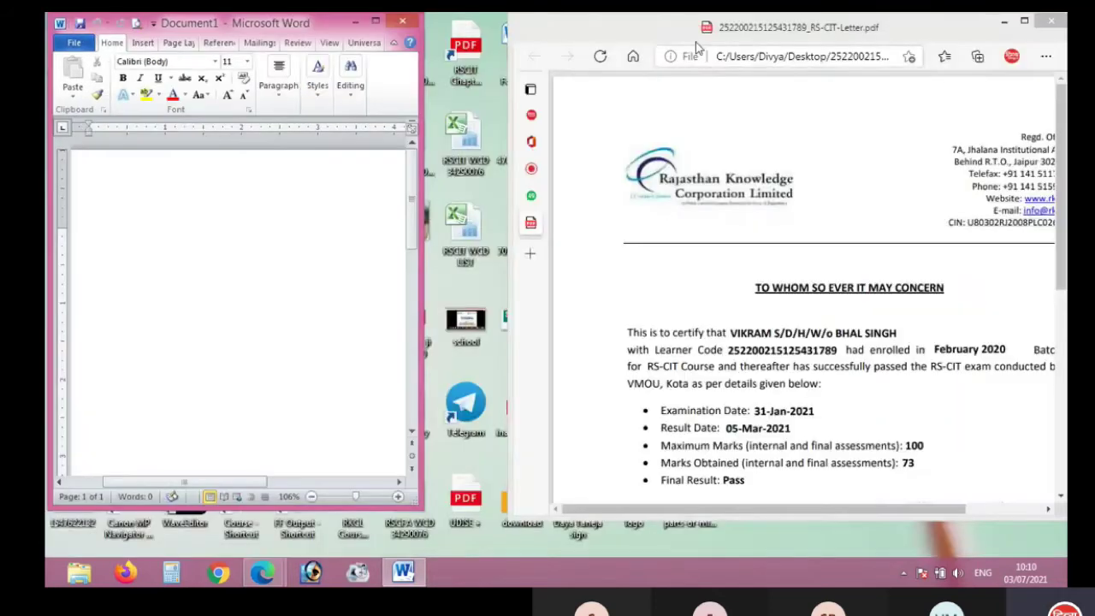
left_click(375, 21)
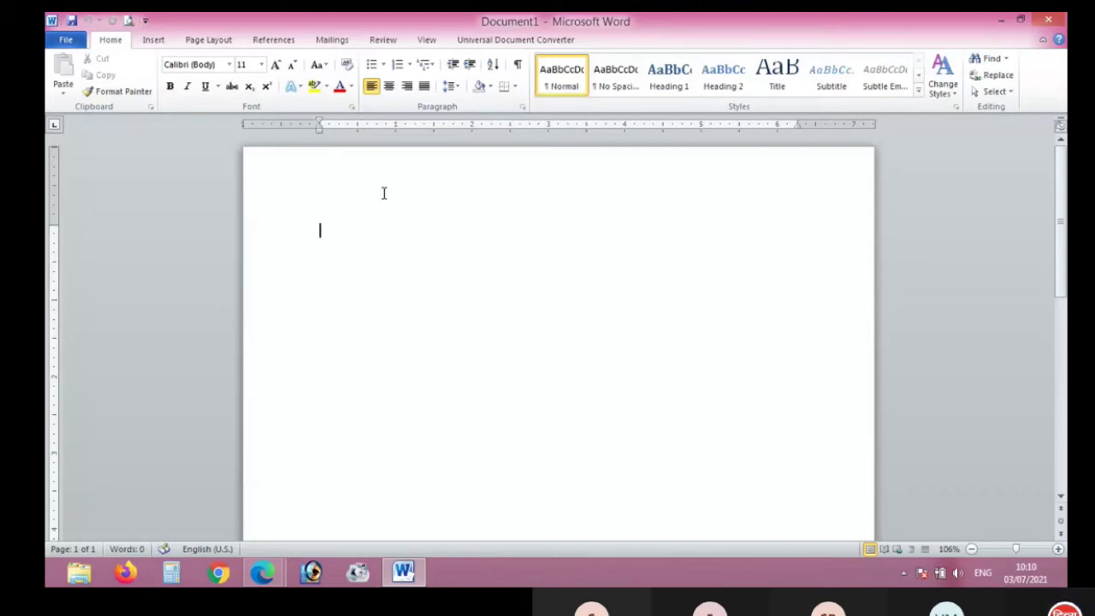
mouse_move(1055, 19)
mouse_move(47, 19)
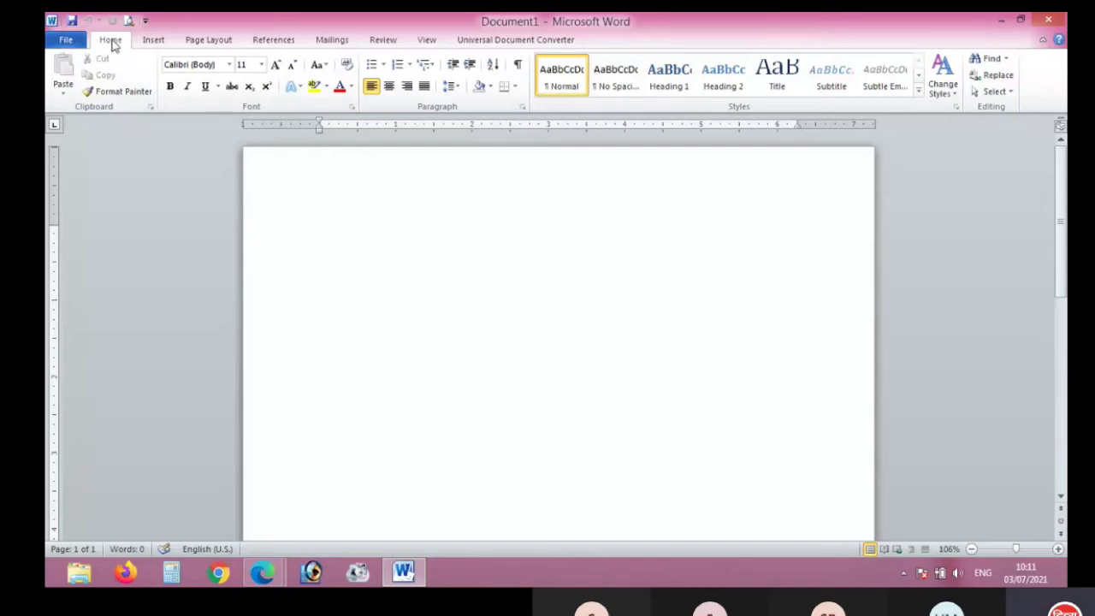
Collapse the ribbon to its tab names and expand it again several times, leaving it expanded.
left_click(1043, 43)
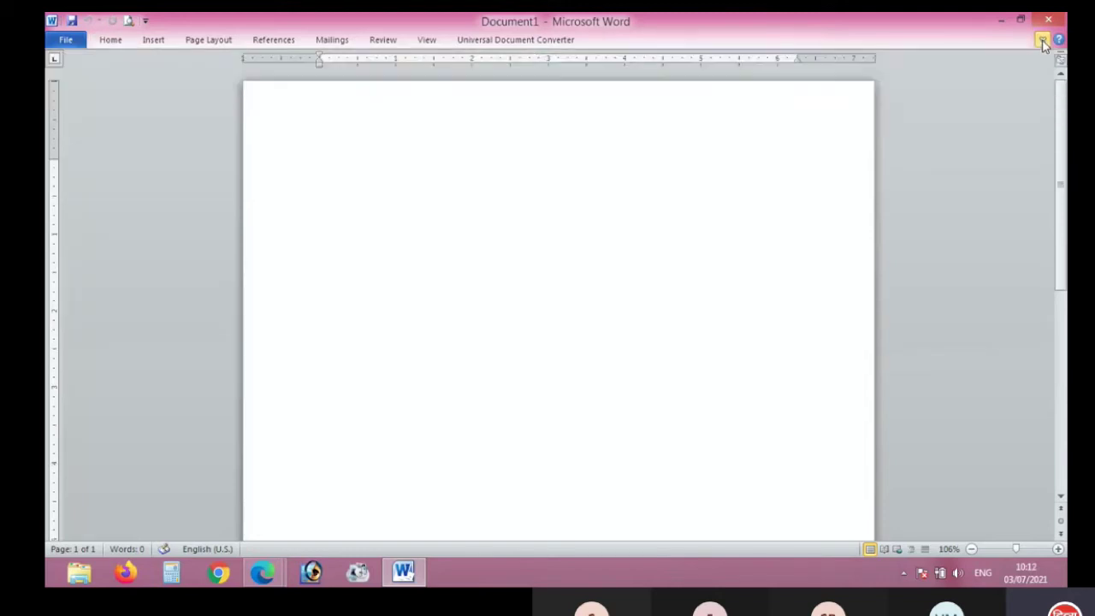
left_click(1043, 43)
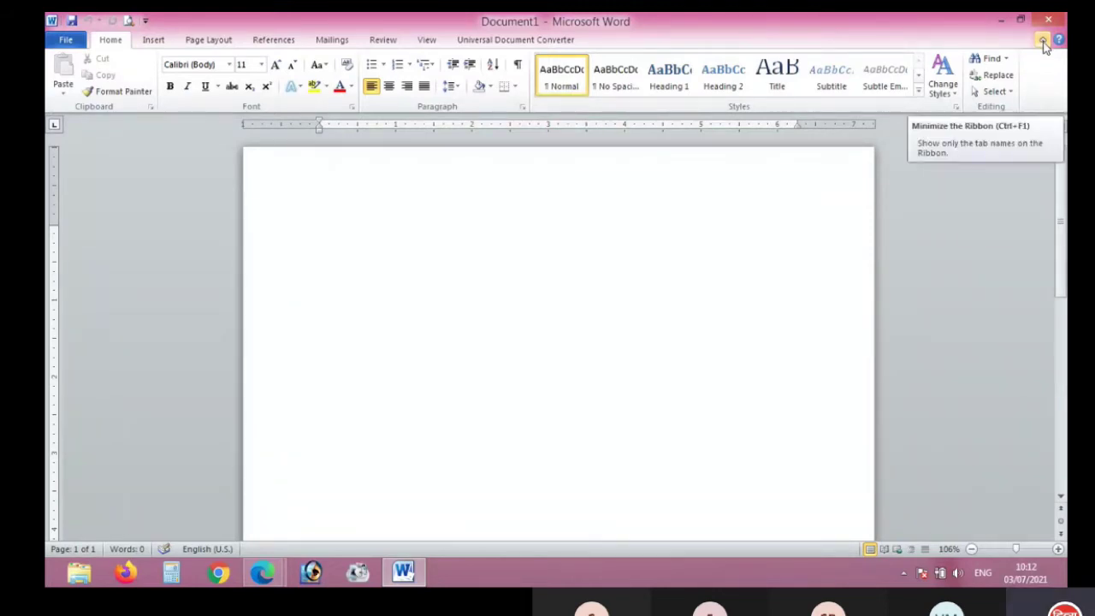
left_click(1042, 41)
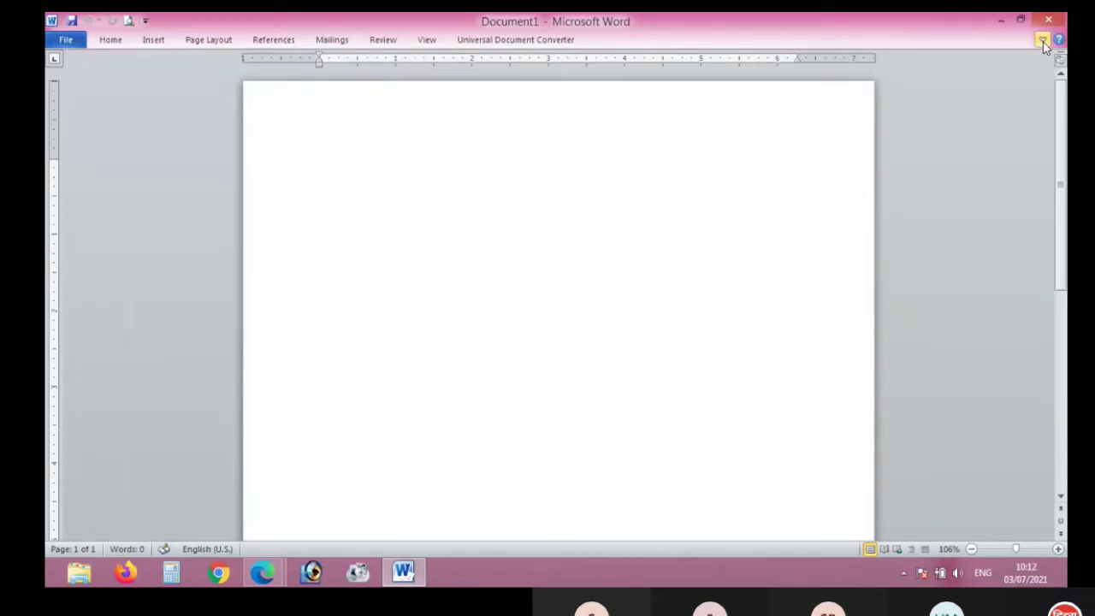
left_click(1043, 41)
left_click(1042, 41)
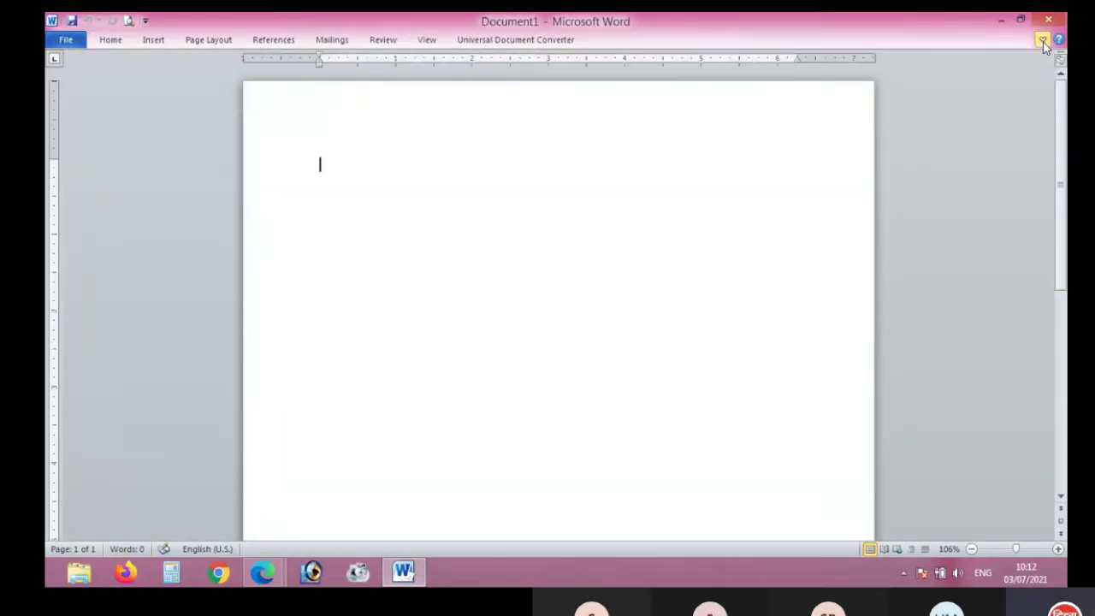
left_click(1043, 41)
left_click(1043, 41)
left_click(1042, 41)
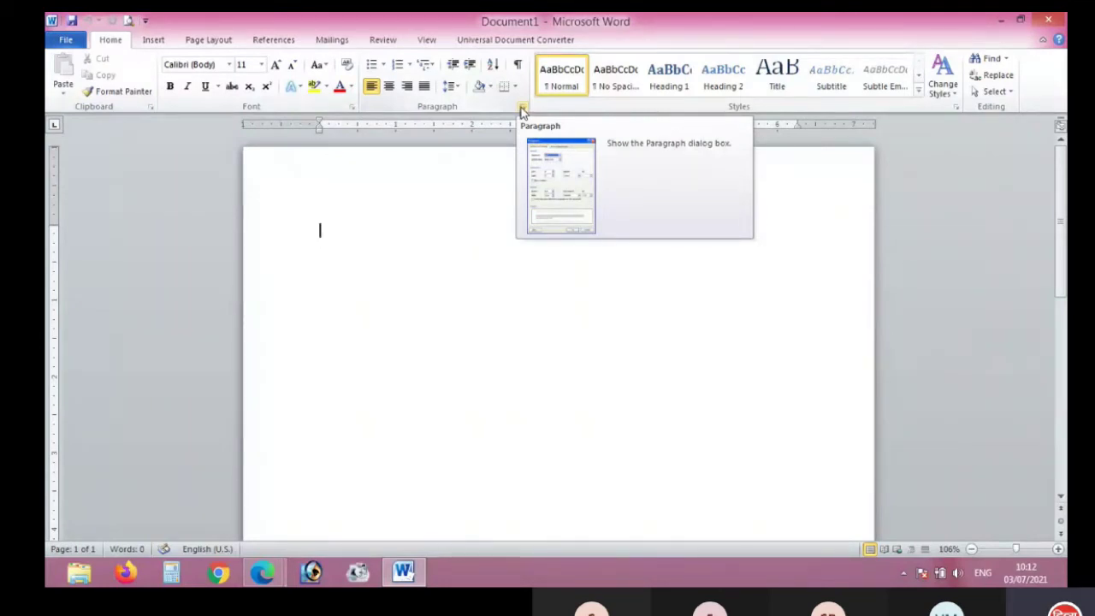
View the full Font and Paragraph settings dialogs and close each without changing anything.
left_click(350, 107)
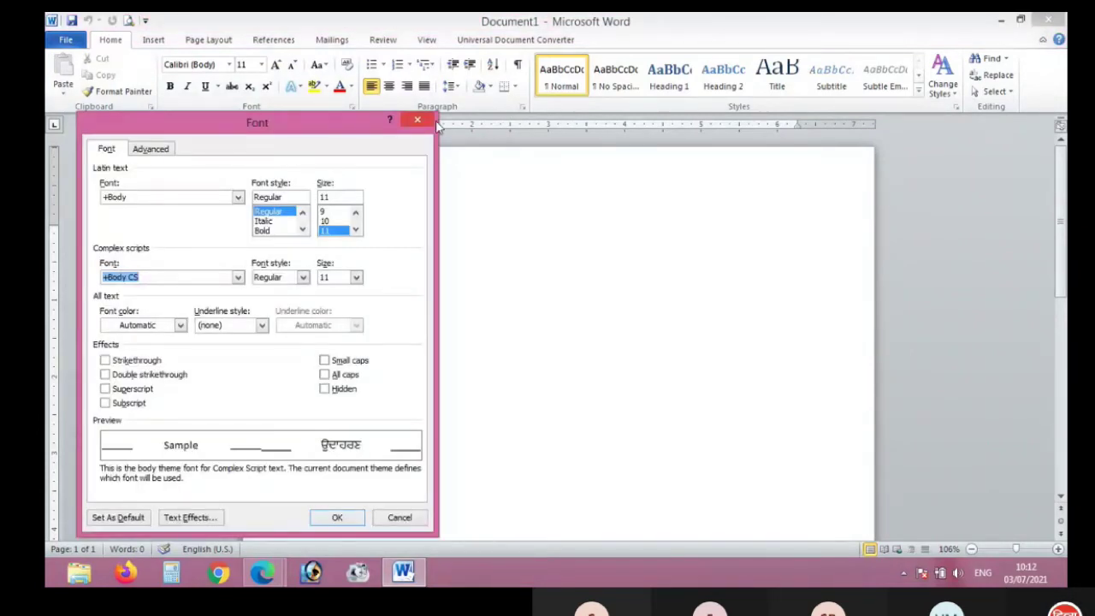
left_click(417, 120)
left_click(522, 107)
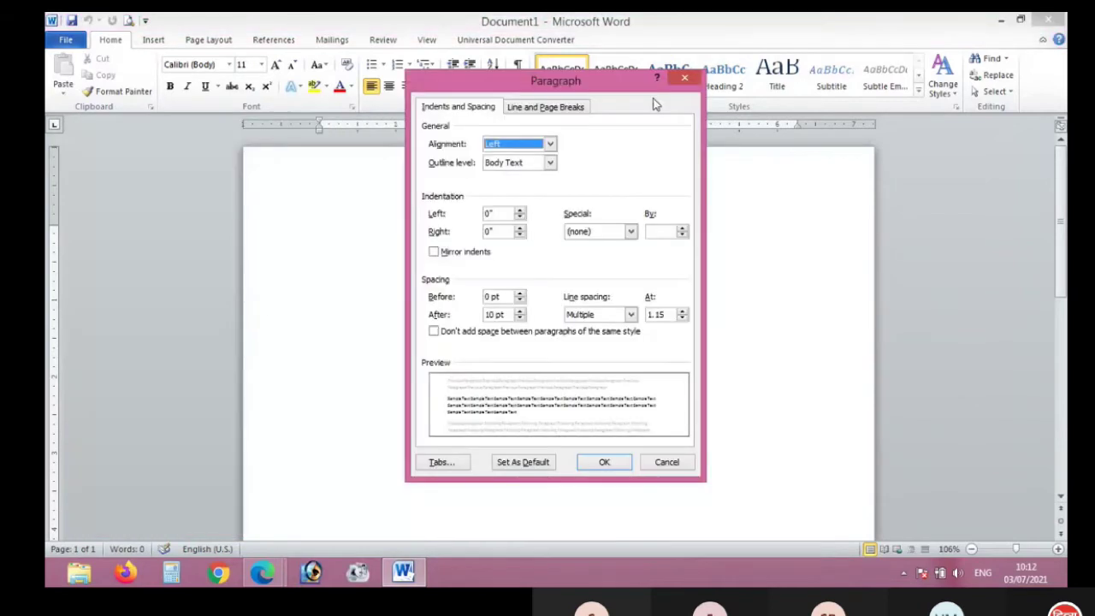
key("Escape")
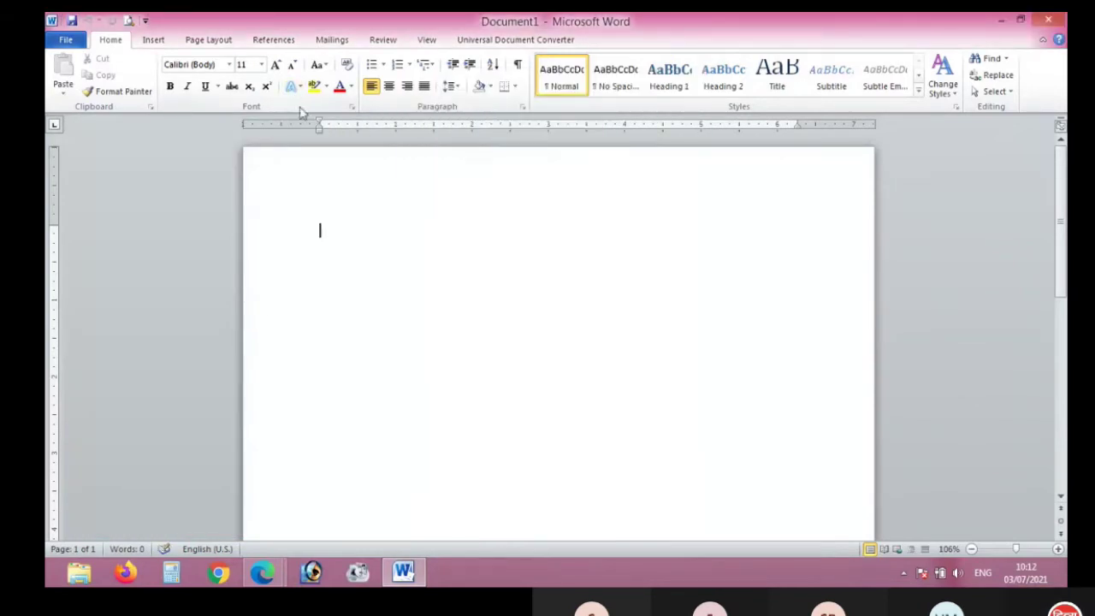
Look through the available font names and font sizes without changing either setting.
left_click(229, 65)
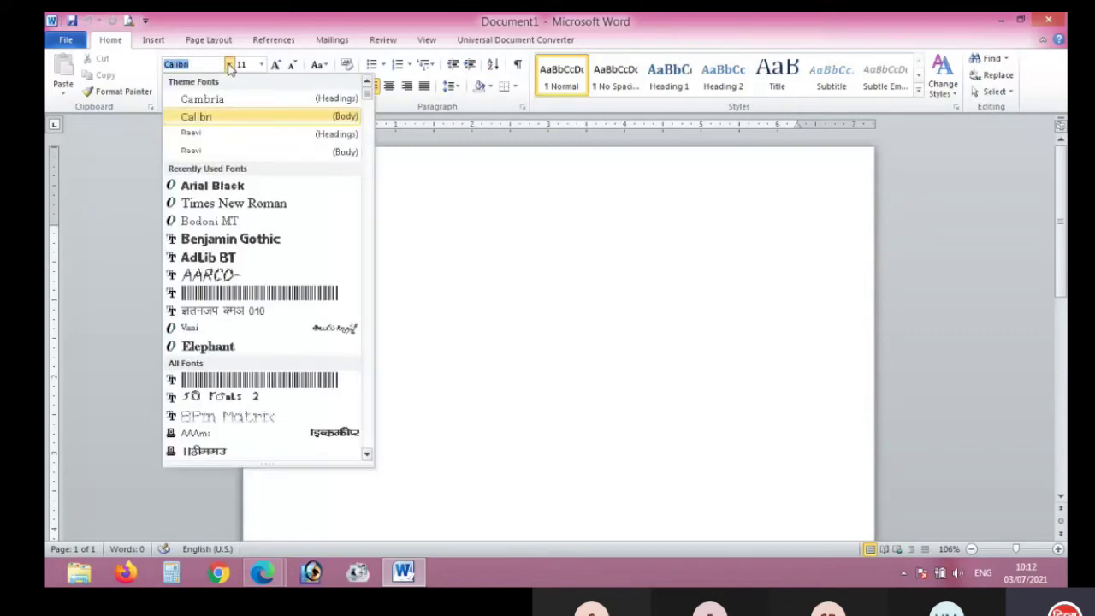
left_click(229, 65)
left_click(262, 66)
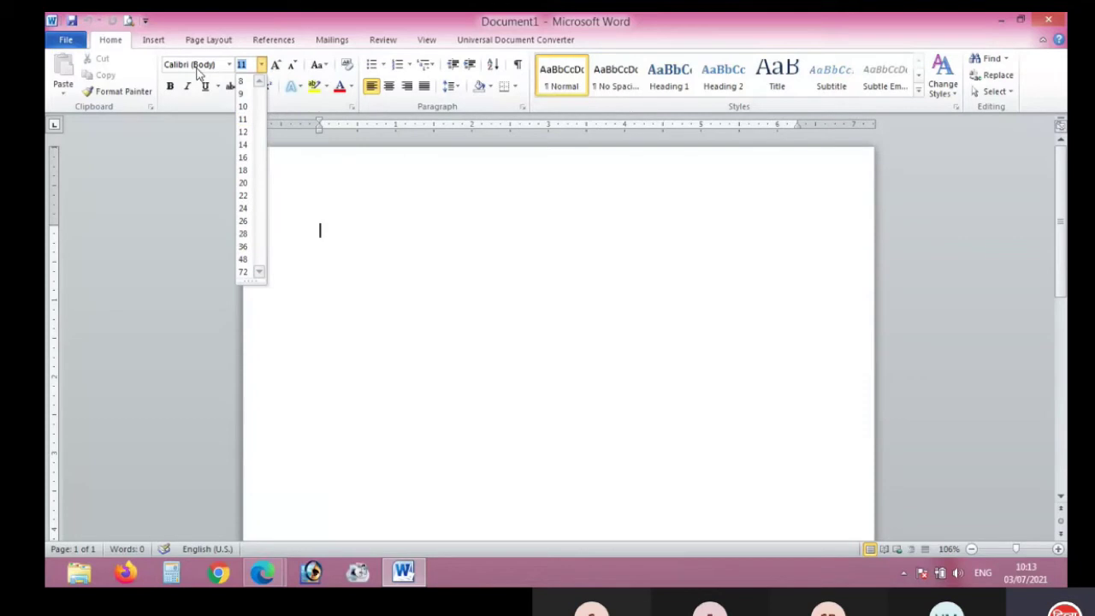
left_click(229, 65)
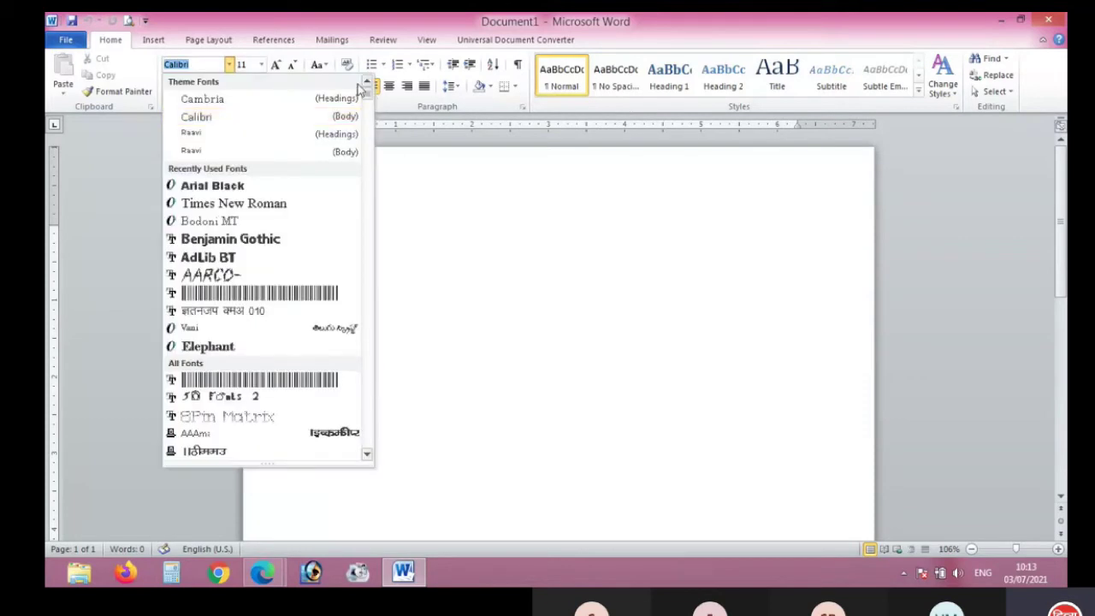
mouse_move(366, 99)
left_mouse_down()
mouse_move(362, 262)
mouse_move(373, 242)
mouse_move(368, 95)
left_mouse_up()
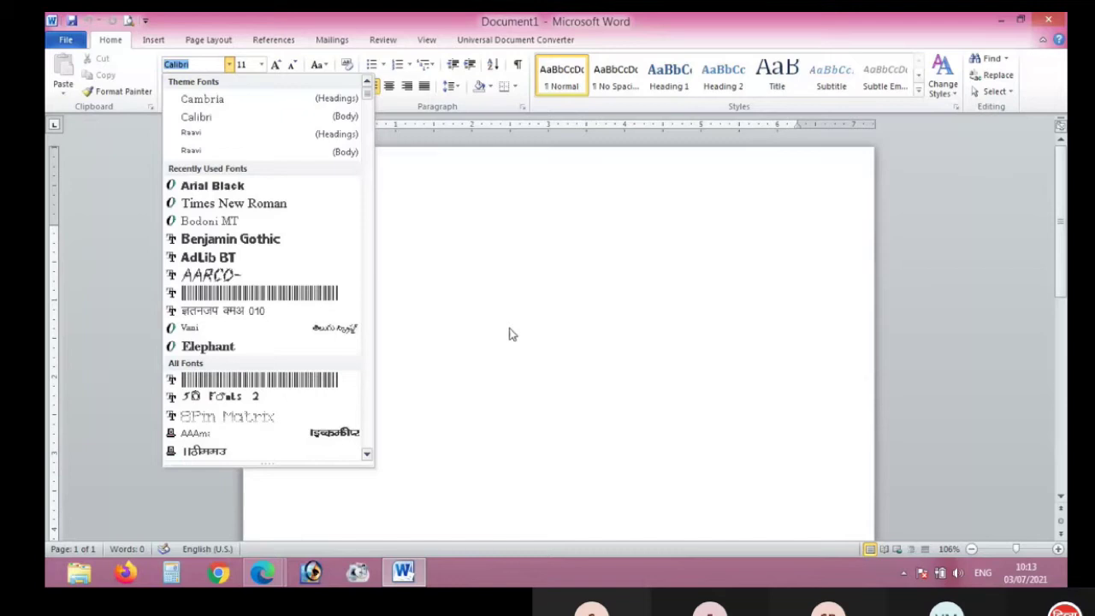
left_click(535, 298)
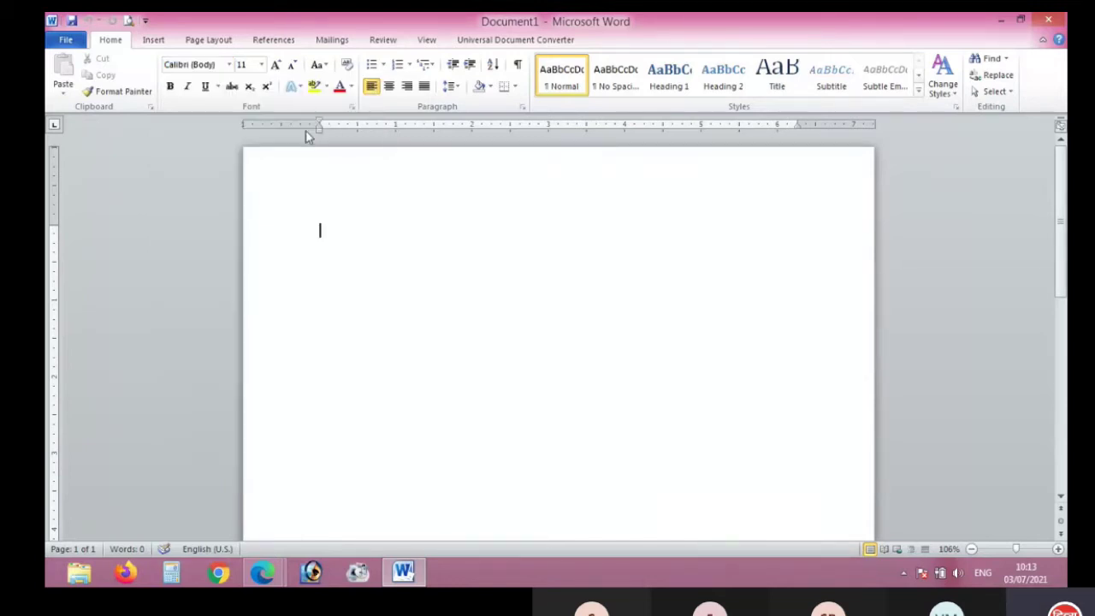
left_click(229, 67)
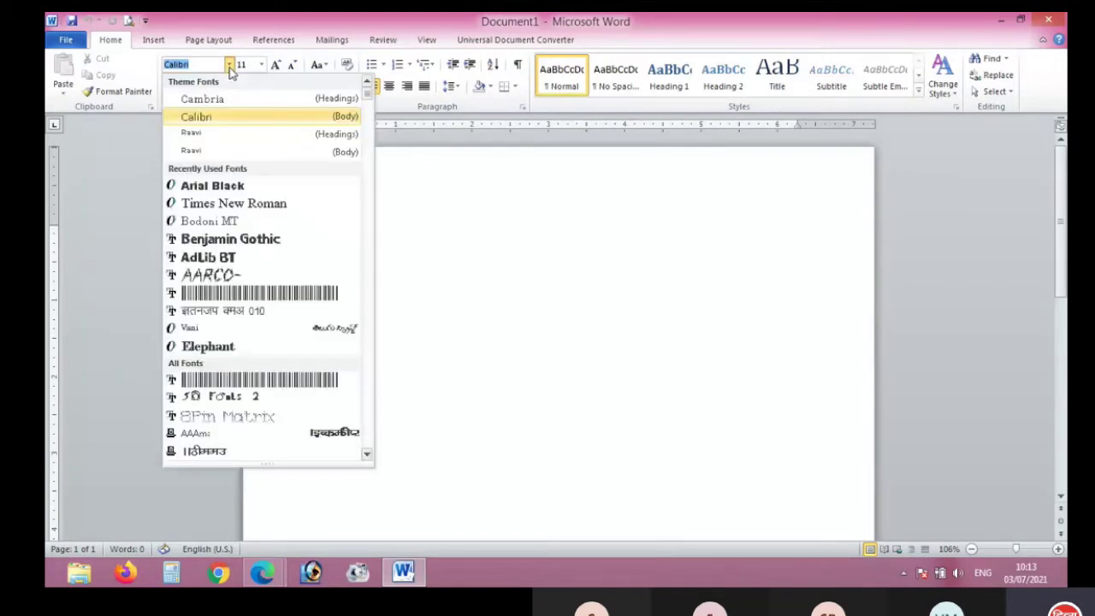
View the change-case options, numbering library and bullet library, and close them without applying anything.
left_click(319, 66)
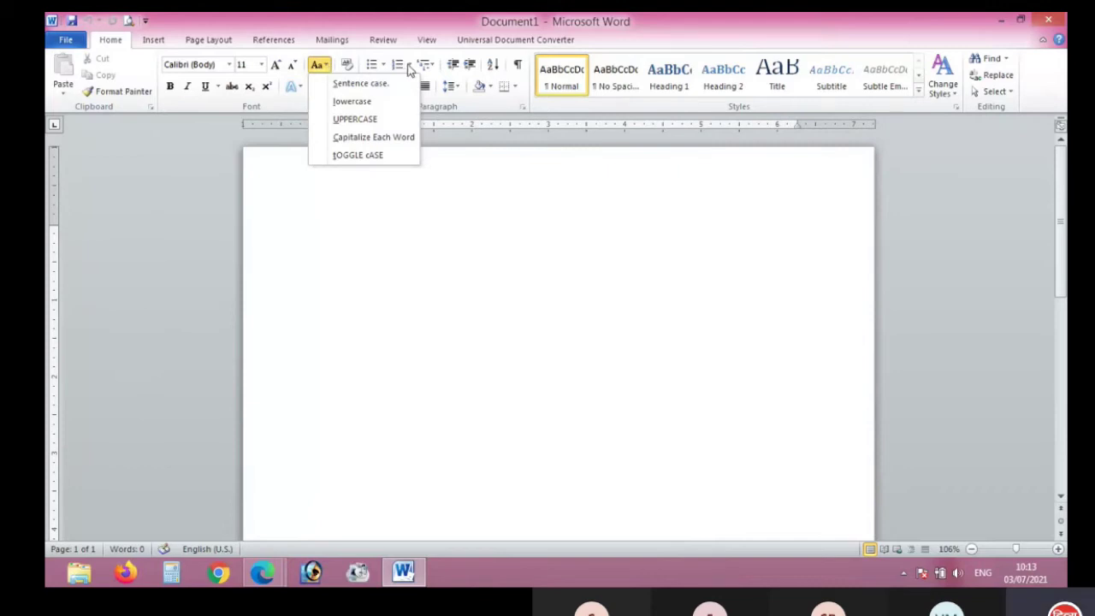
left_click(409, 66)
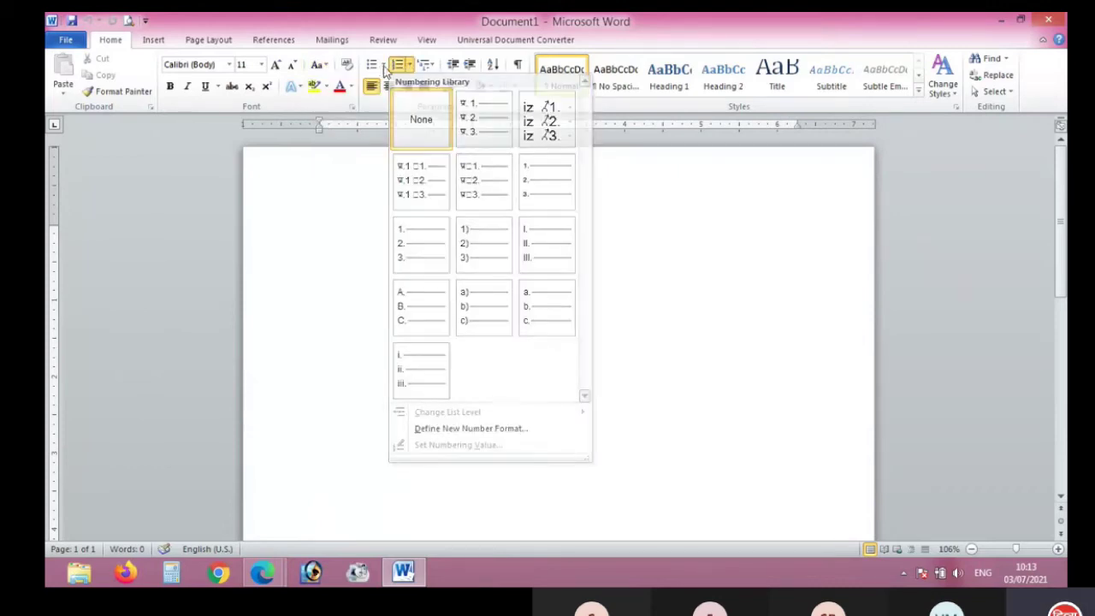
left_click(383, 66)
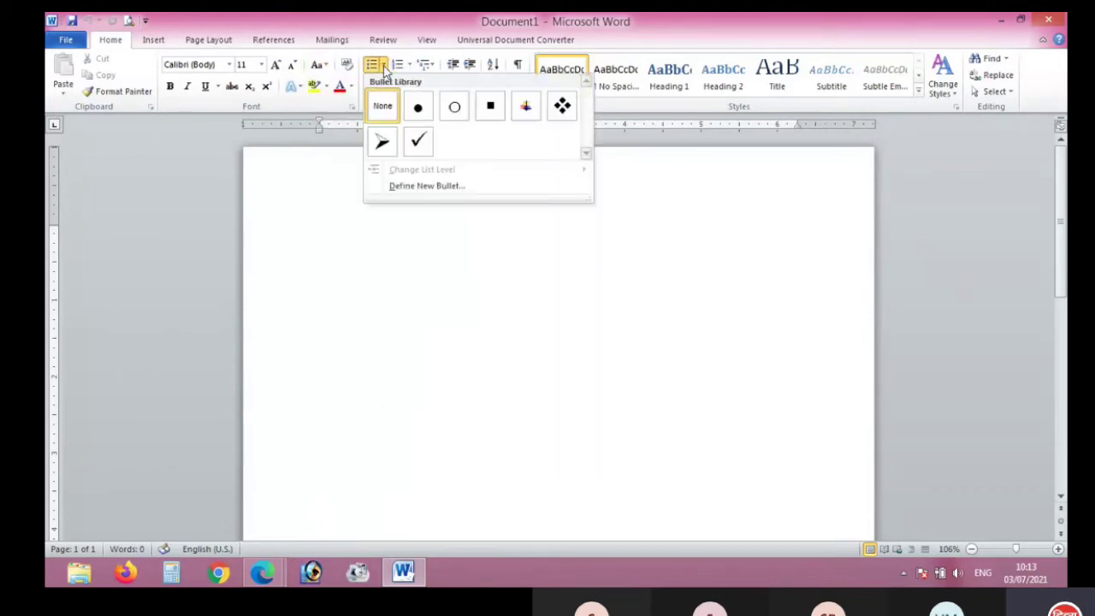
left_click(444, 251)
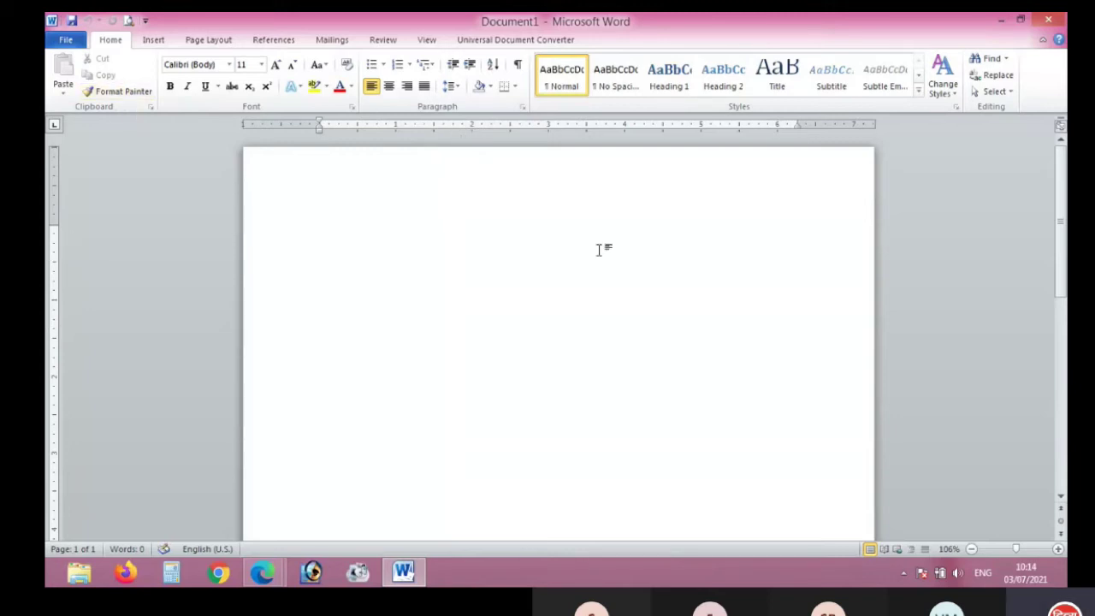
Enlarge the blank page to about 206% and scroll it vertically and horizontally.
left_click_drag(1065, 209, 1066, 159)
scroll(815, 342, "up", 1)
scroll(814, 342, "up", 9)
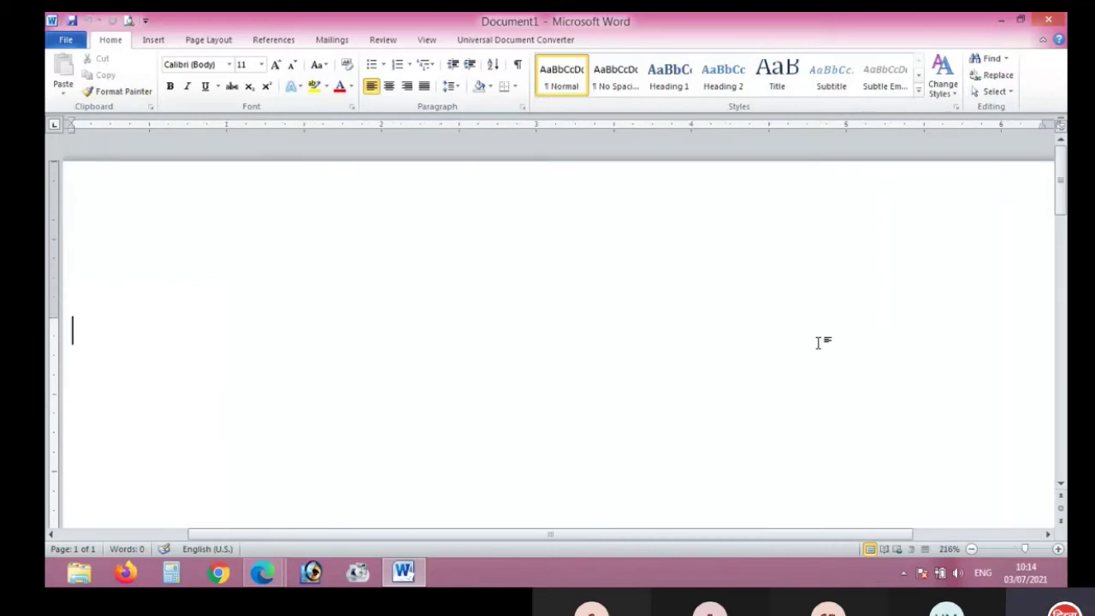
left_click_drag(602, 536, 309, 540)
left_click_drag(1060, 184, 1037, 116)
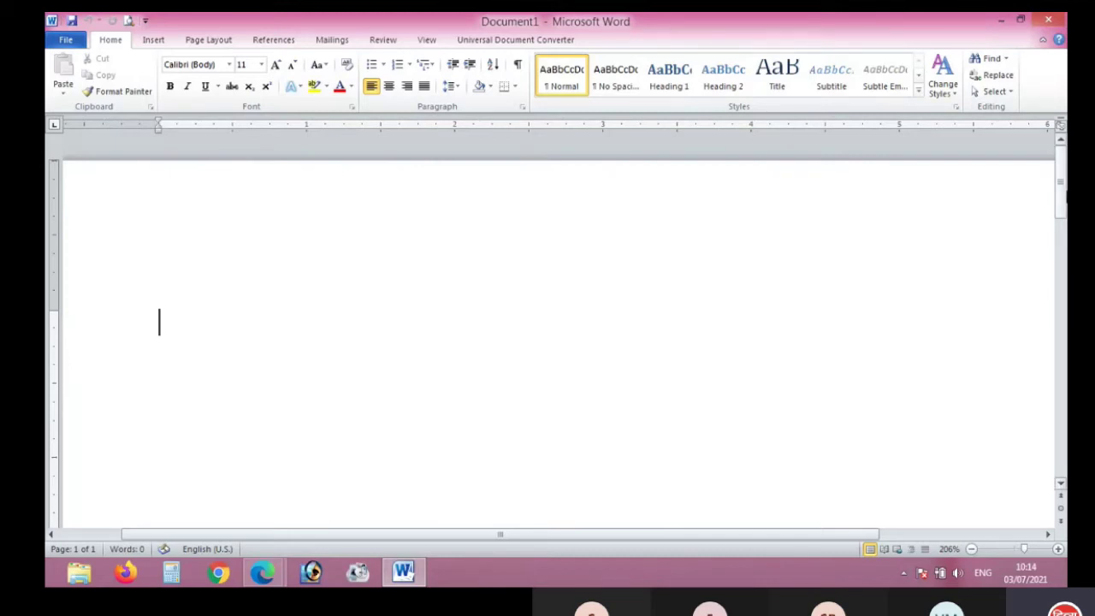
left_click_drag(398, 535, 359, 534)
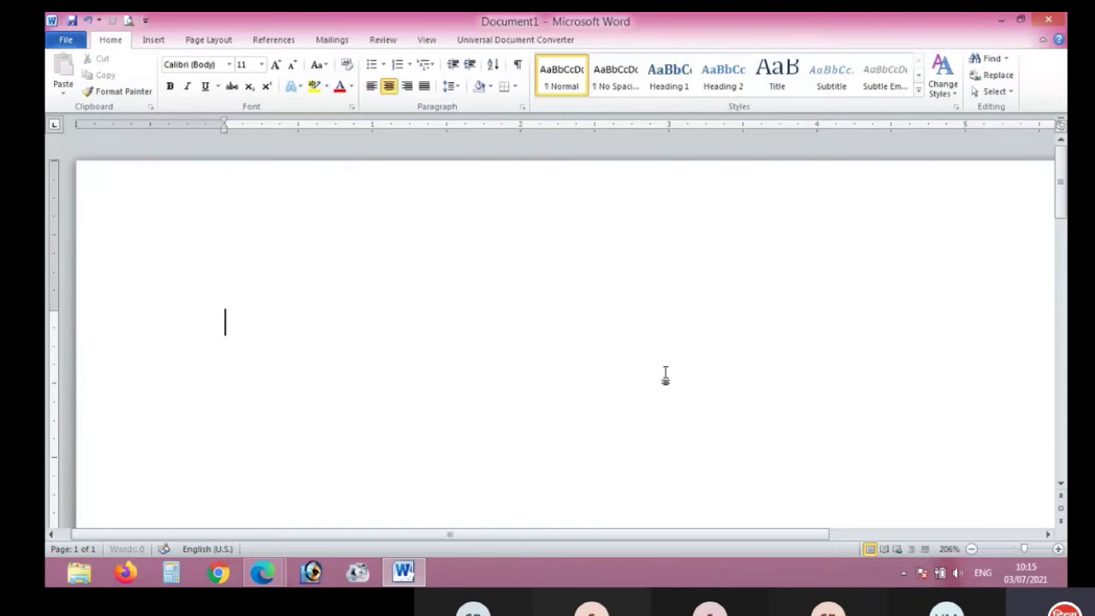
Center the empty paragraph and reduce the page zoom to about 98%.
key("ctrl+e")
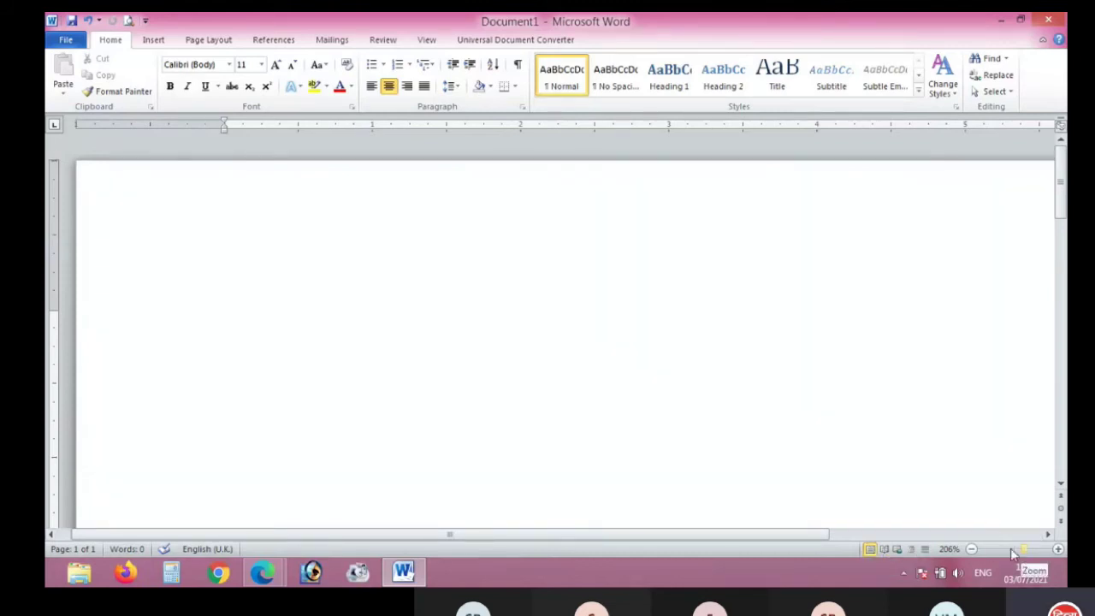
left_click(972, 549)
left_click(972, 549)
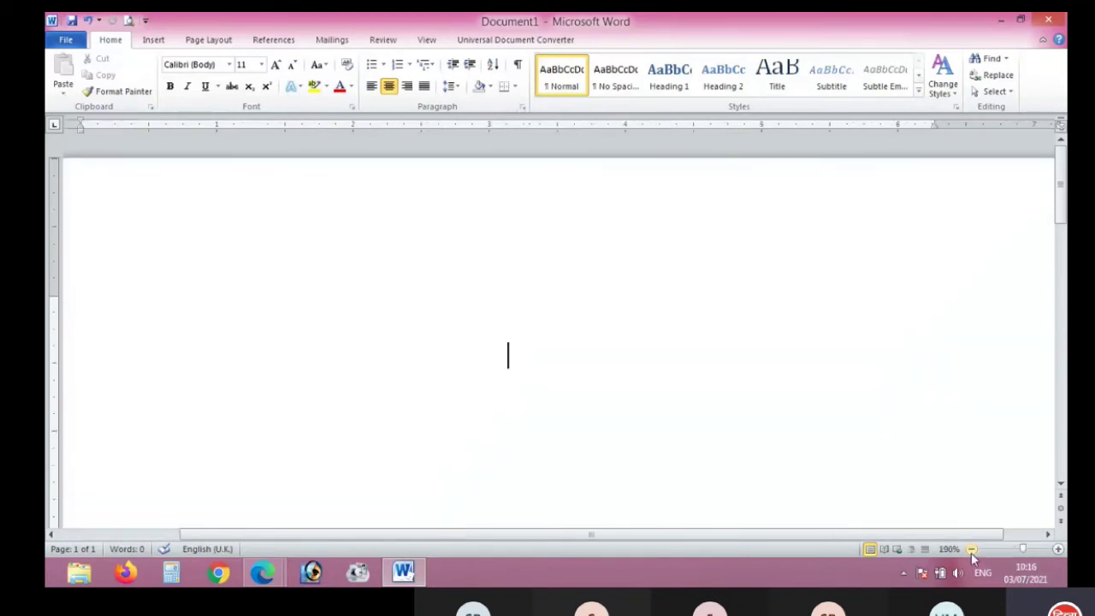
left_click(972, 549)
left_click(971, 549)
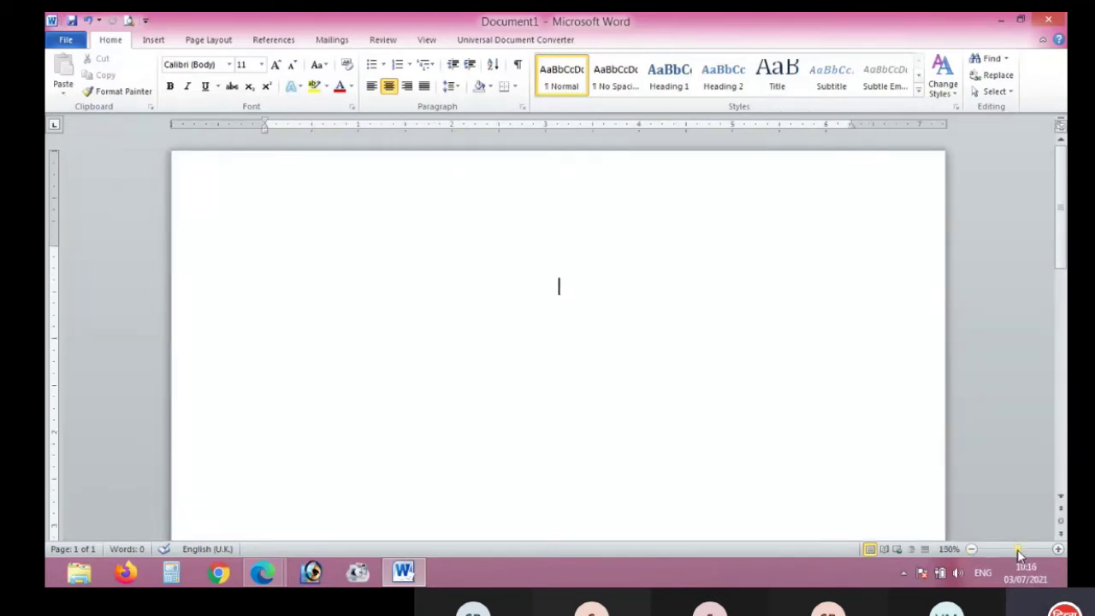
left_click_drag(1018, 554, 1006, 560)
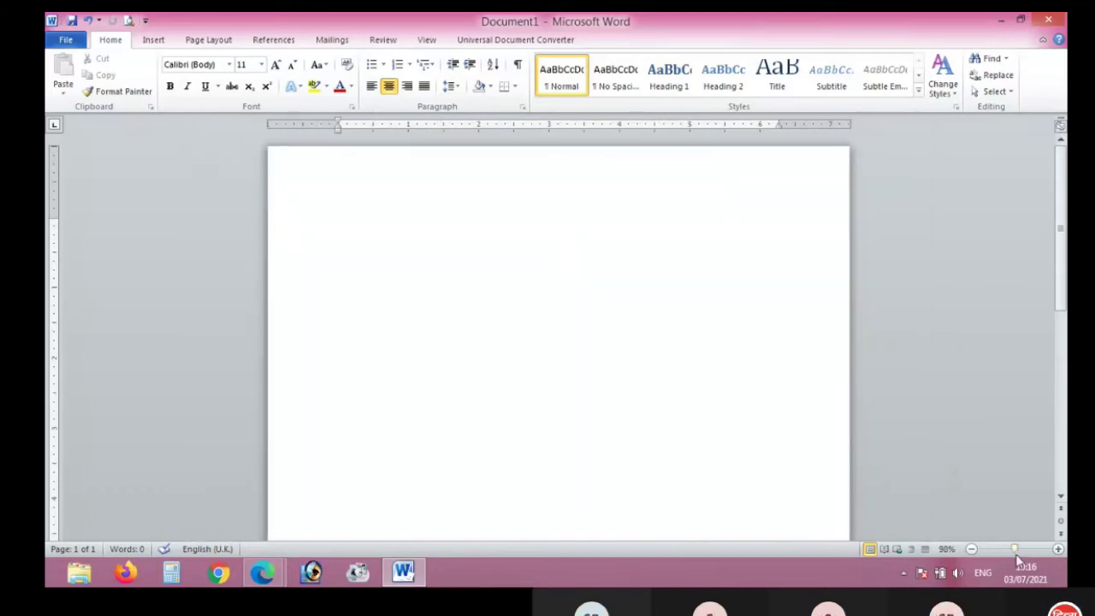
Vary the page zoom between 100% and about 164%, and take it to its 10% and 500% limits.
left_click(1059, 550)
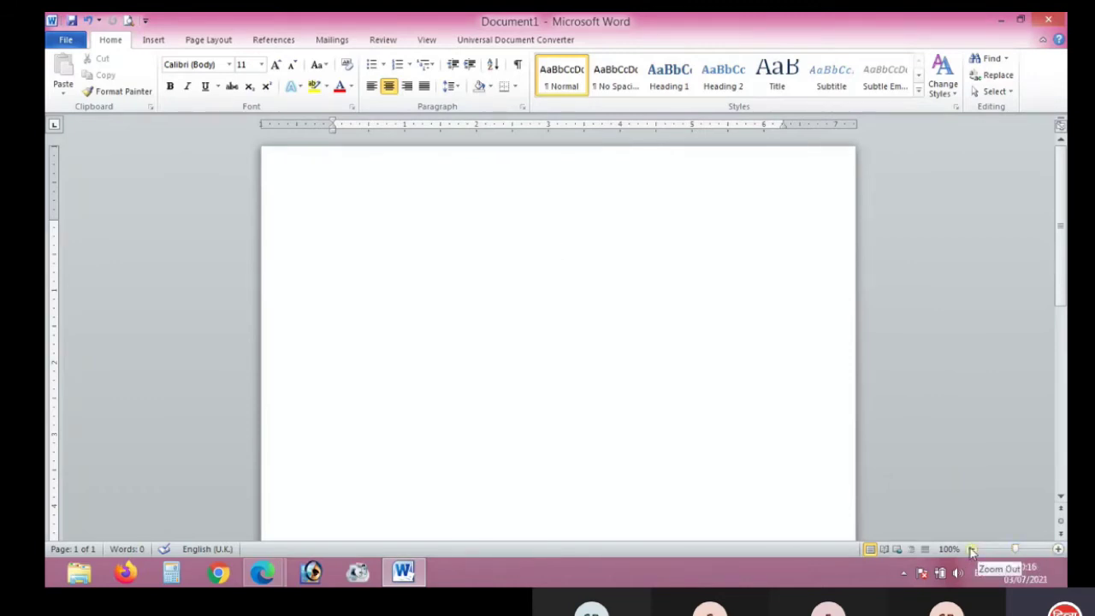
left_click(1058, 549)
left_click(1058, 549)
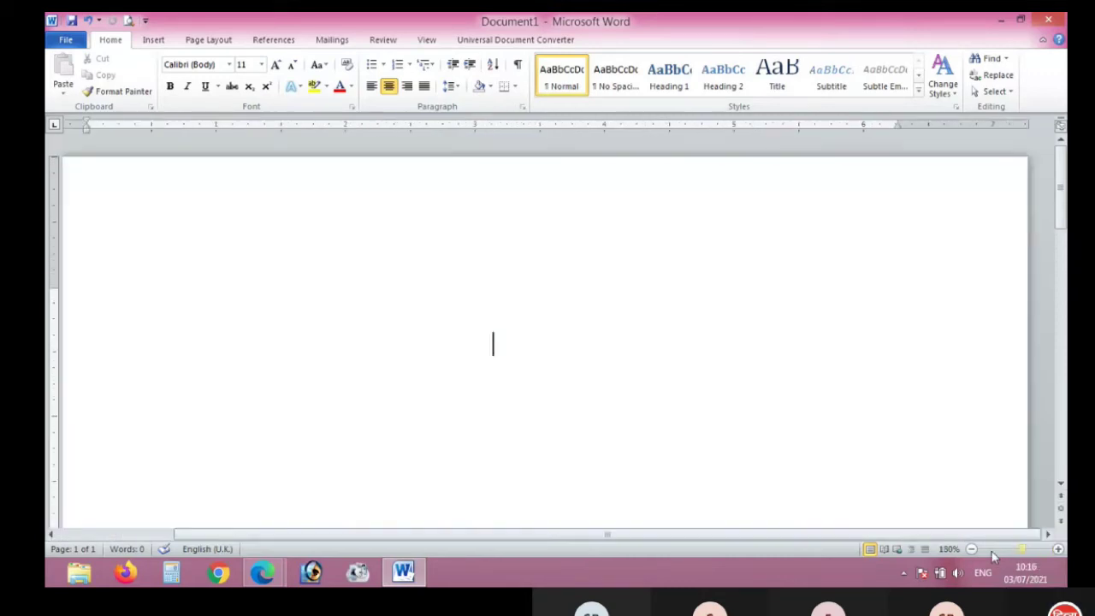
left_click(972, 550)
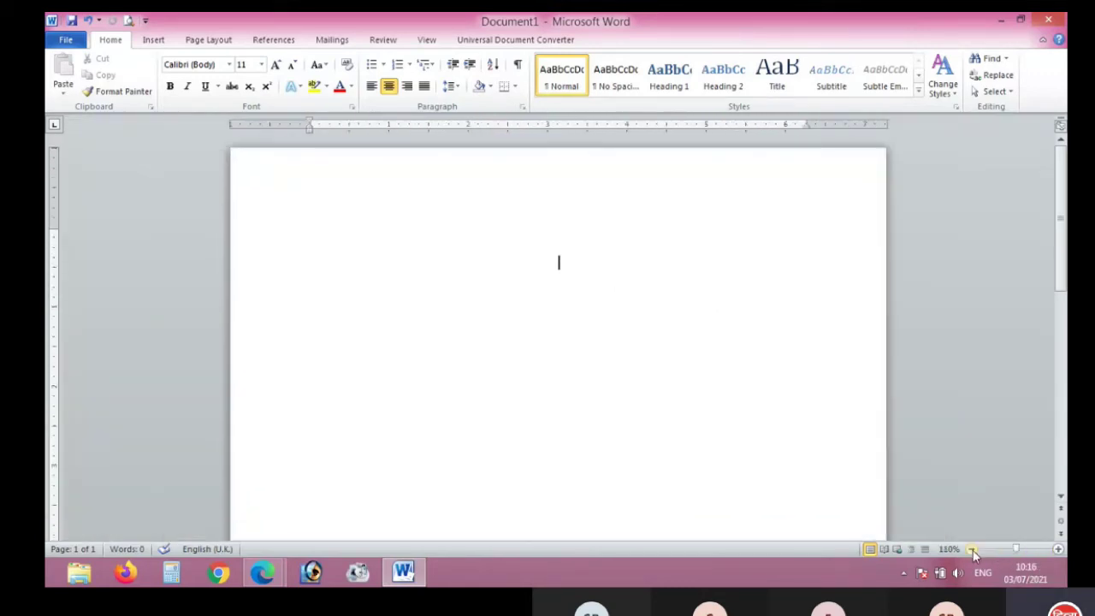
left_click_drag(1016, 550, 1022, 550)
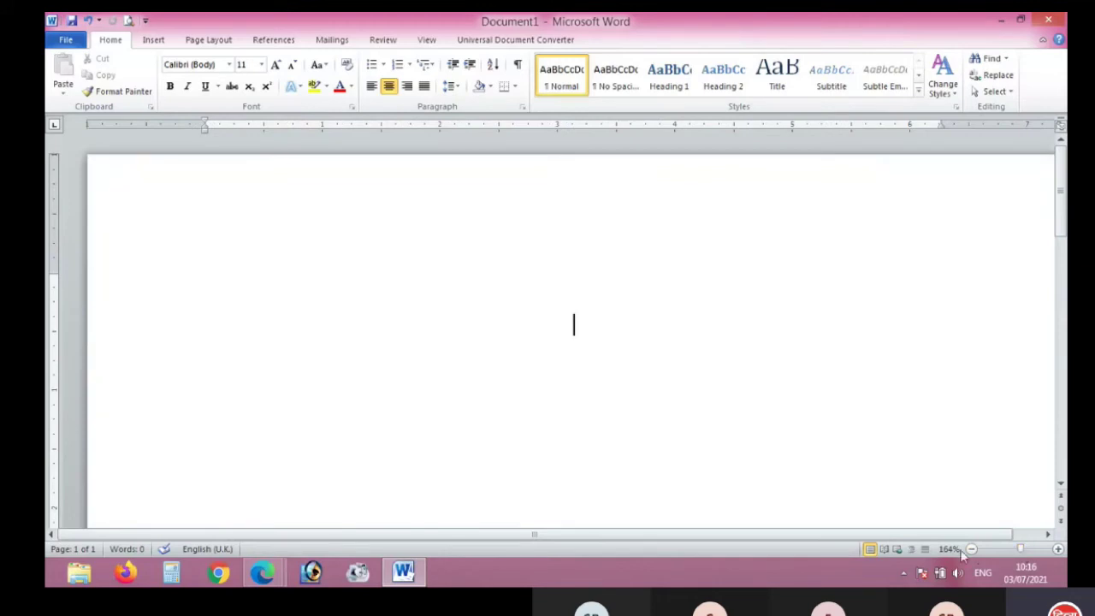
left_click(978, 550)
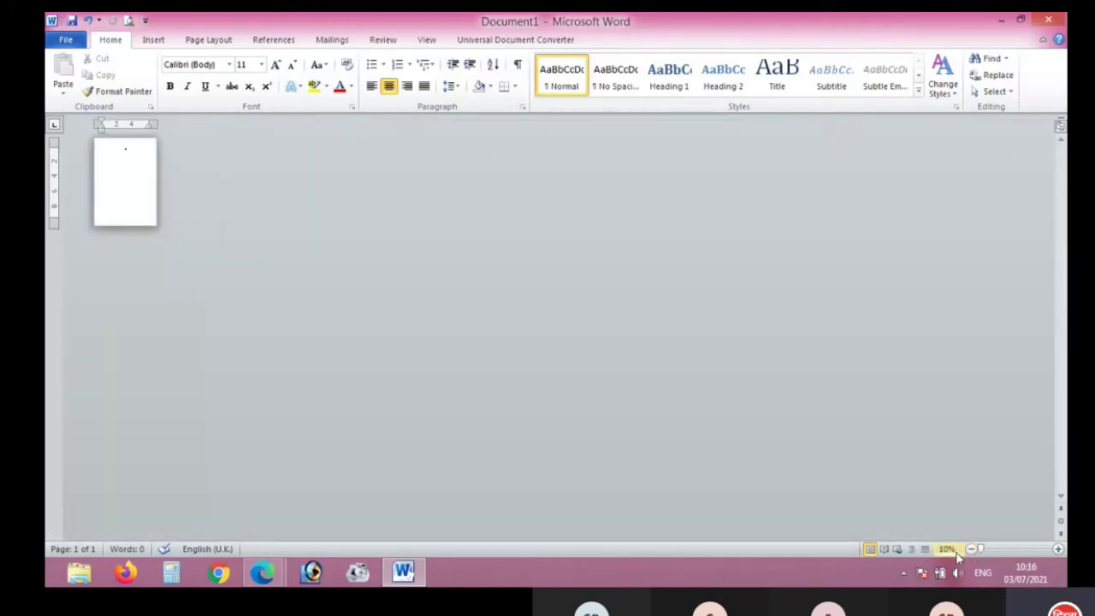
left_click_drag(981, 548, 1049, 548)
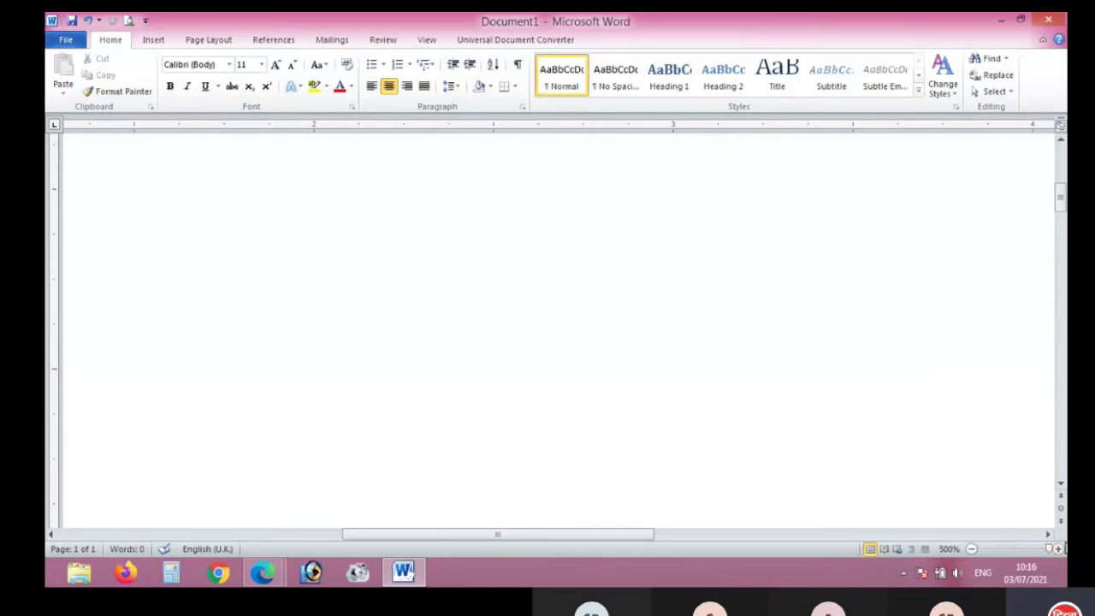
Return the empty paragraph to left alignment and set the page zoom to 100%.
key("ctrl+l")
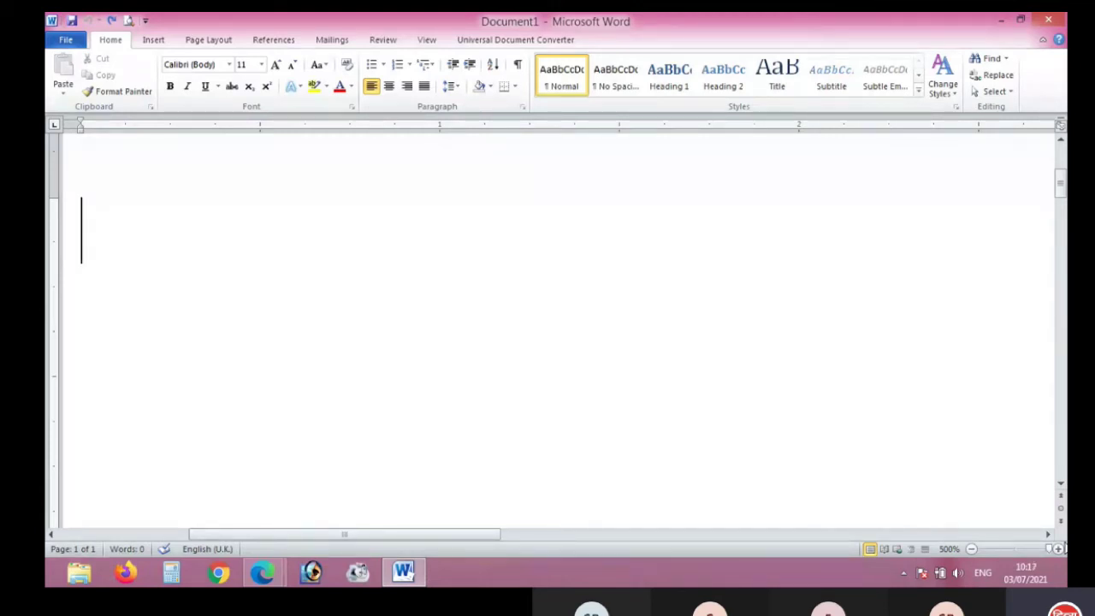
left_click(1017, 549)
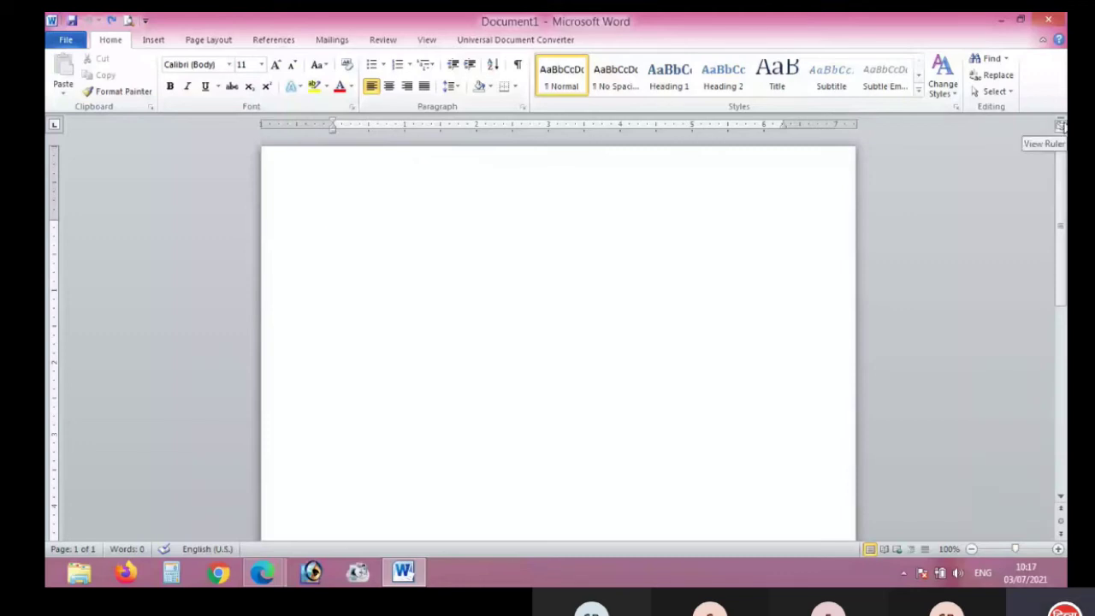
View the browse-object choices and close them without selecting one.
left_click(1060, 522)
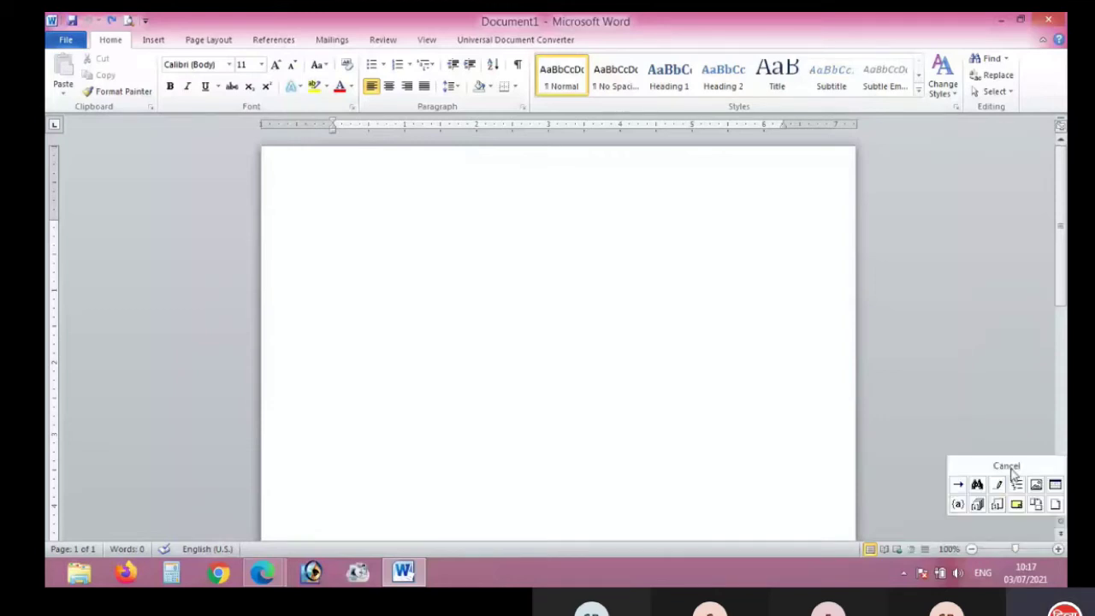
left_click(1061, 526)
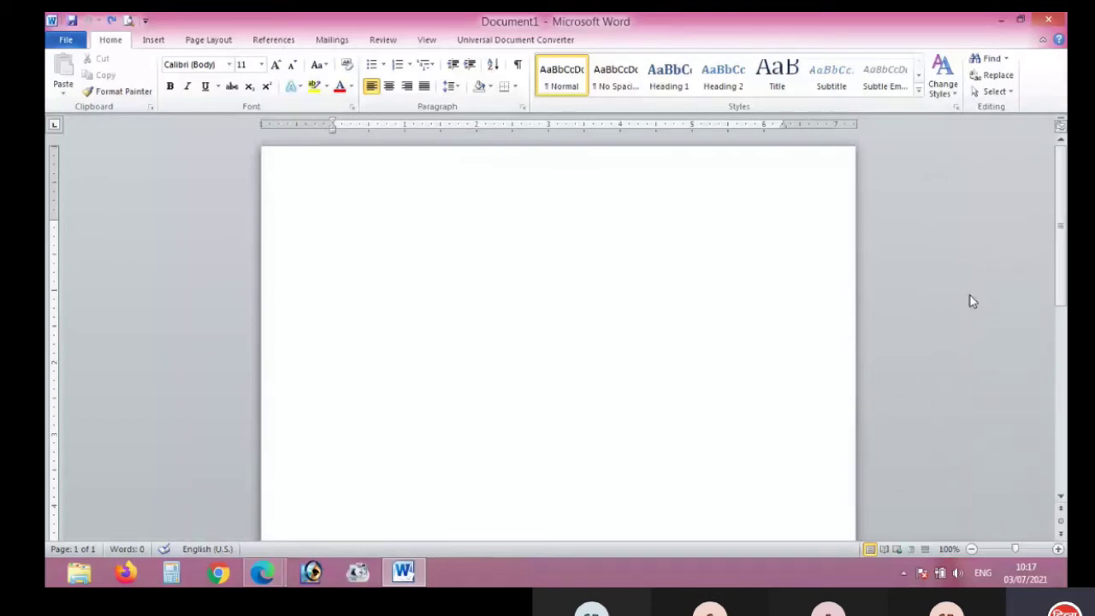
Enter the line "wordproceeecineg software application" in the blank document and enlarge it to 24 pt.
type("wordproce")
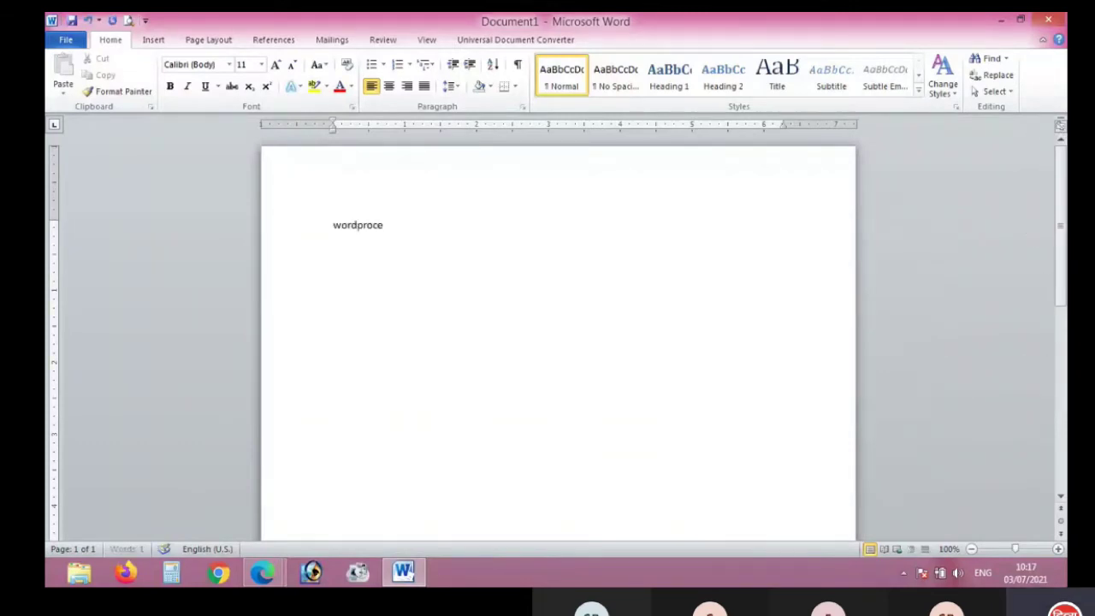
type("eecineg software application")
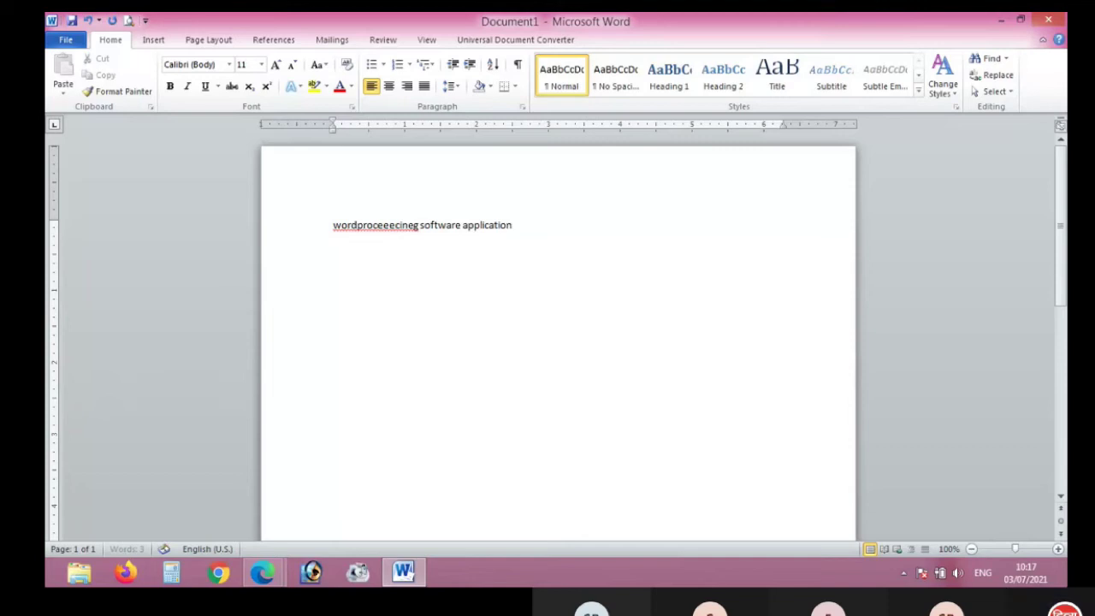
key("ctrl+a")
key("ctrl+bracketright")
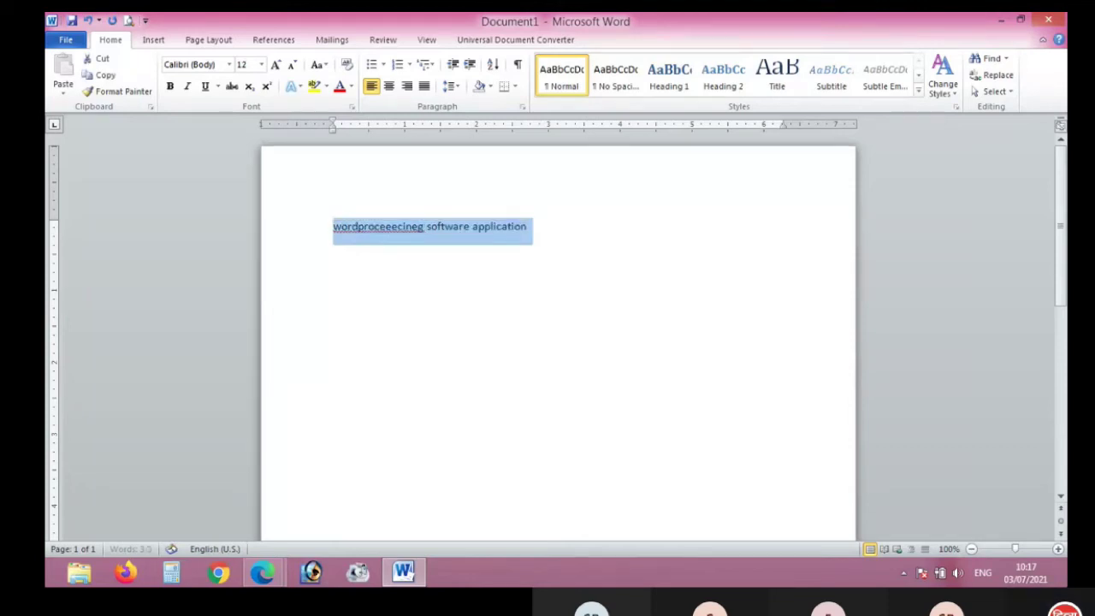
key("ctrl+shift+period")
key("ctrl+shift+period")
key("ctrl+shift+period")
key("ctrl+shift+period")
key("ctrl+shift+period")
key("ctrl+shift+period")
left_click(517, 235)
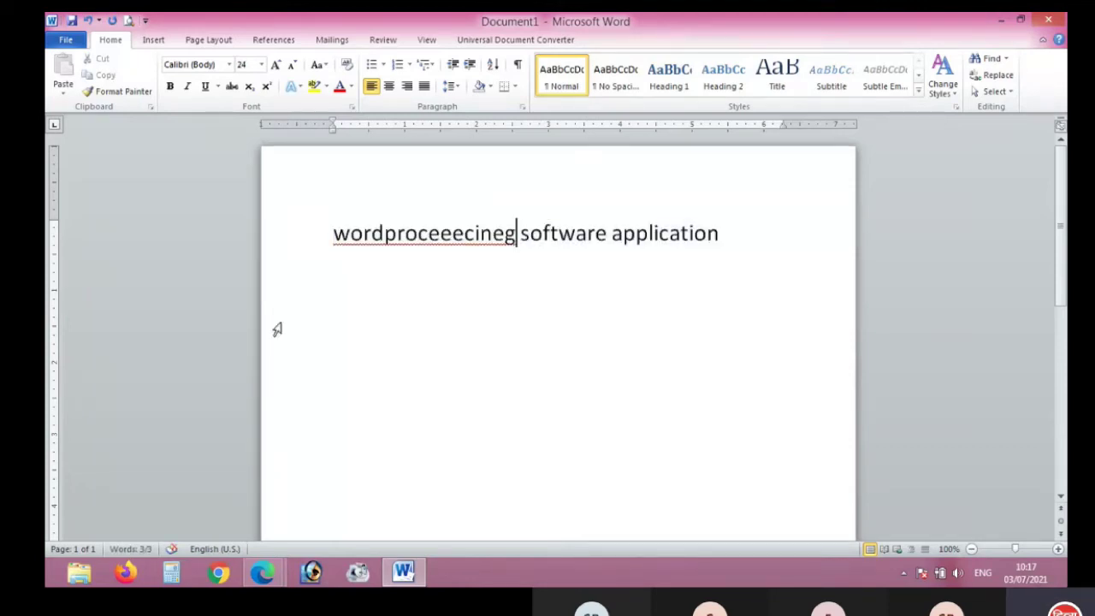
Insert a space after "word" and remove two surplus letters "e" from the misspelled "proceeecineg".
left_click(387, 234)
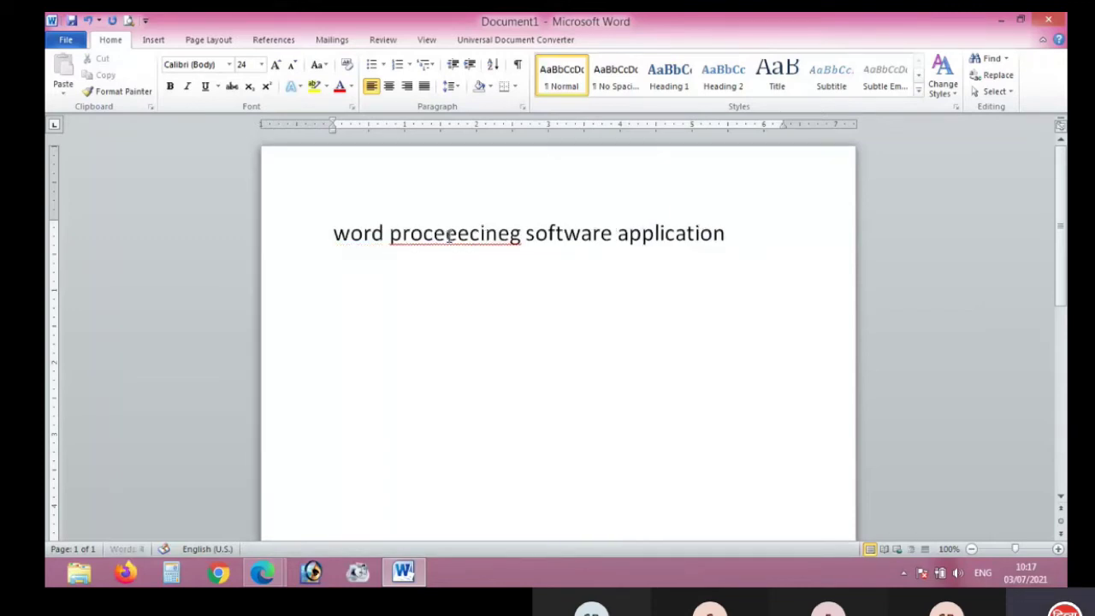
right_click(521, 245)
left_click(446, 236)
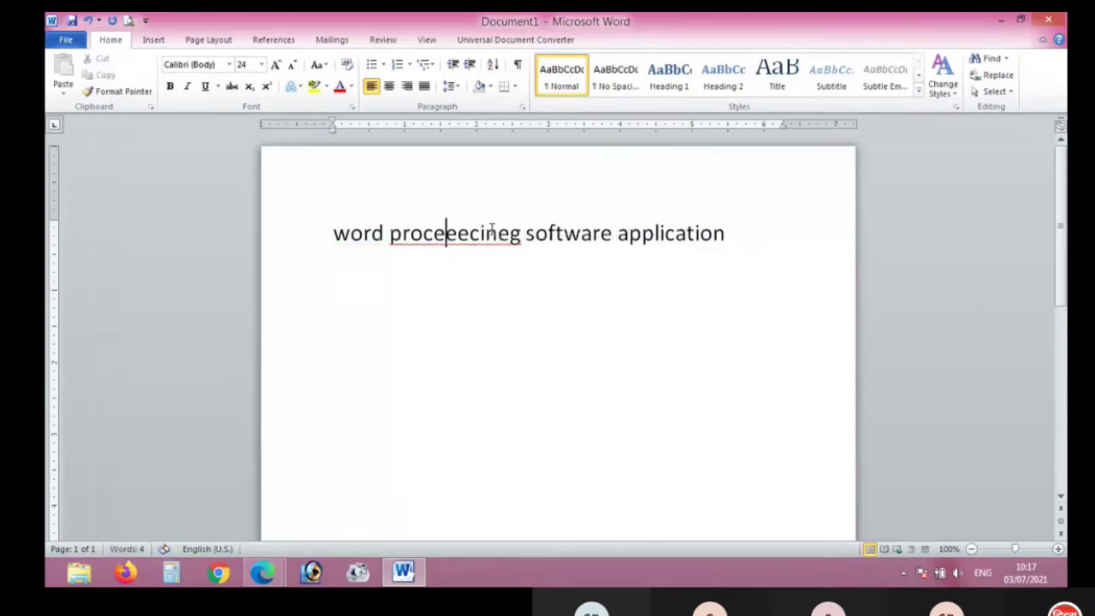
key("Delete")
key("Delete")
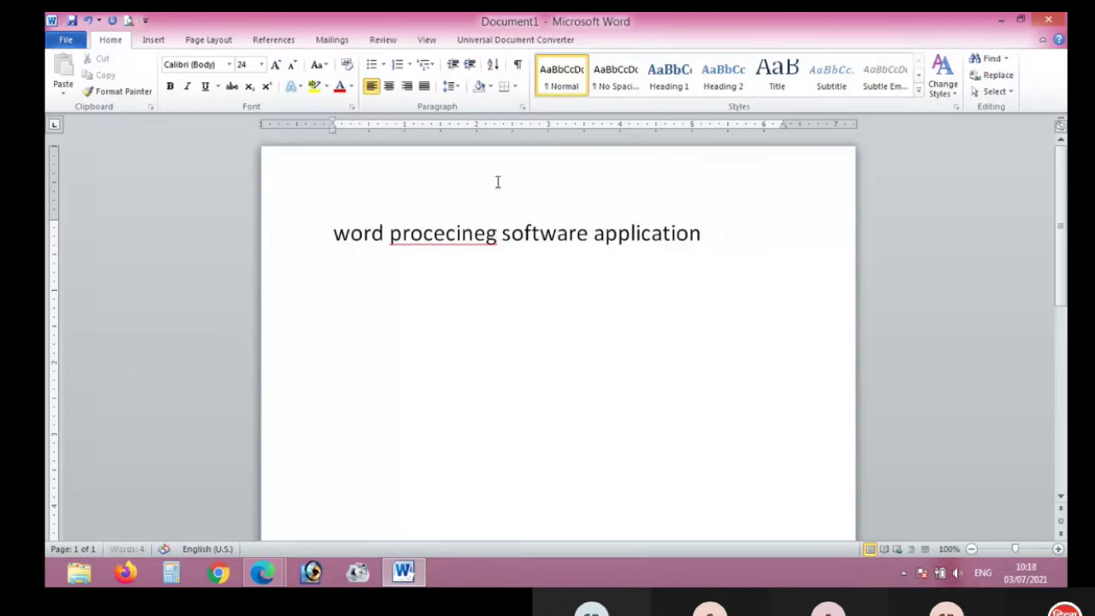
Correct the misspelled "procecineg" in the first line to "processing", using the spelling suggestion.
left_click(503, 236)
key("BackSpace")
key("BackSpace")
key("BackSpace")
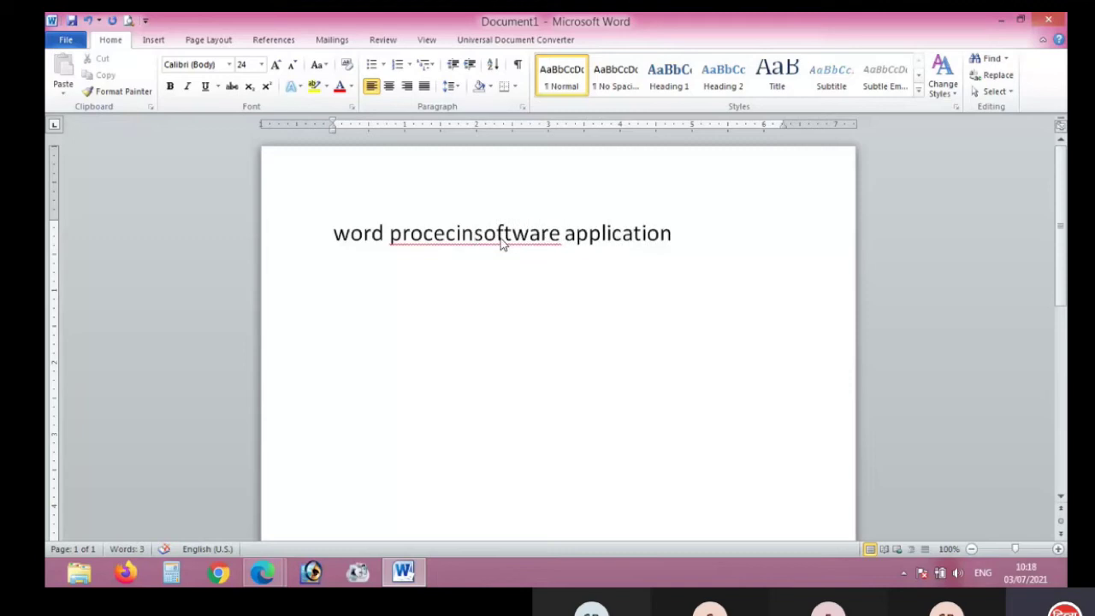
type("g")
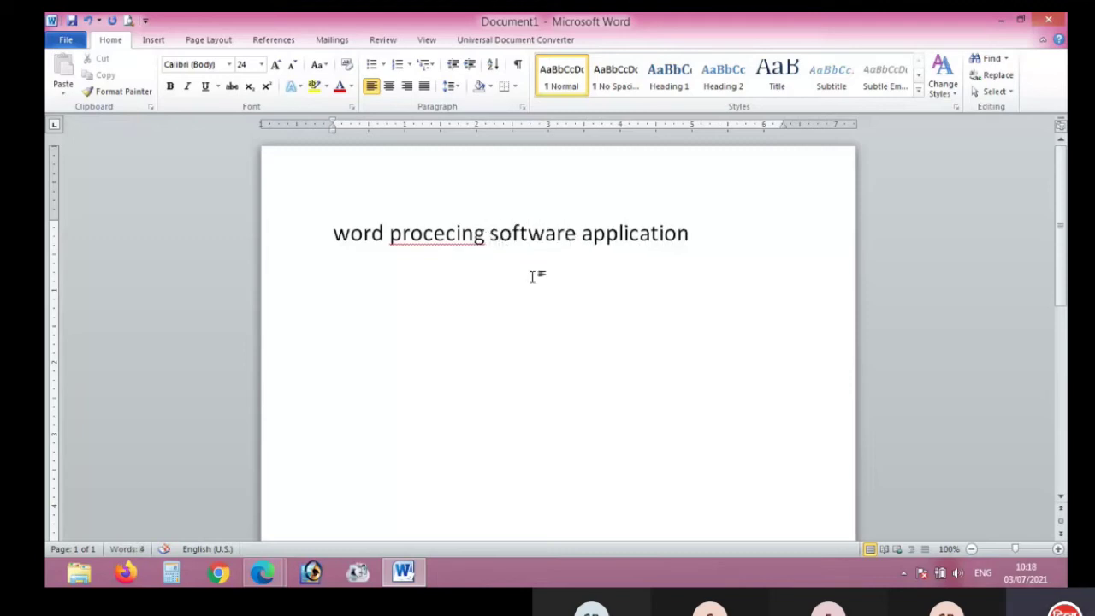
right_click(479, 236)
left_click(530, 256)
Add the lines "Letter Application", "Notes", "Resume" and "Articles" below the first line, each as its own paragraph.
left_click(721, 236)
key("Return")
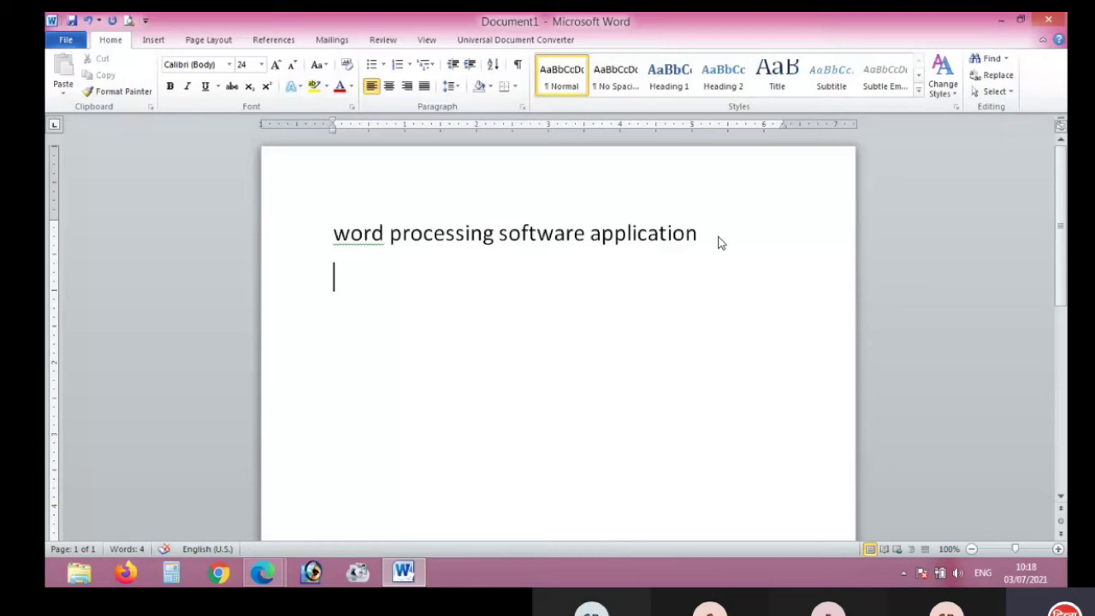
type("Lett")
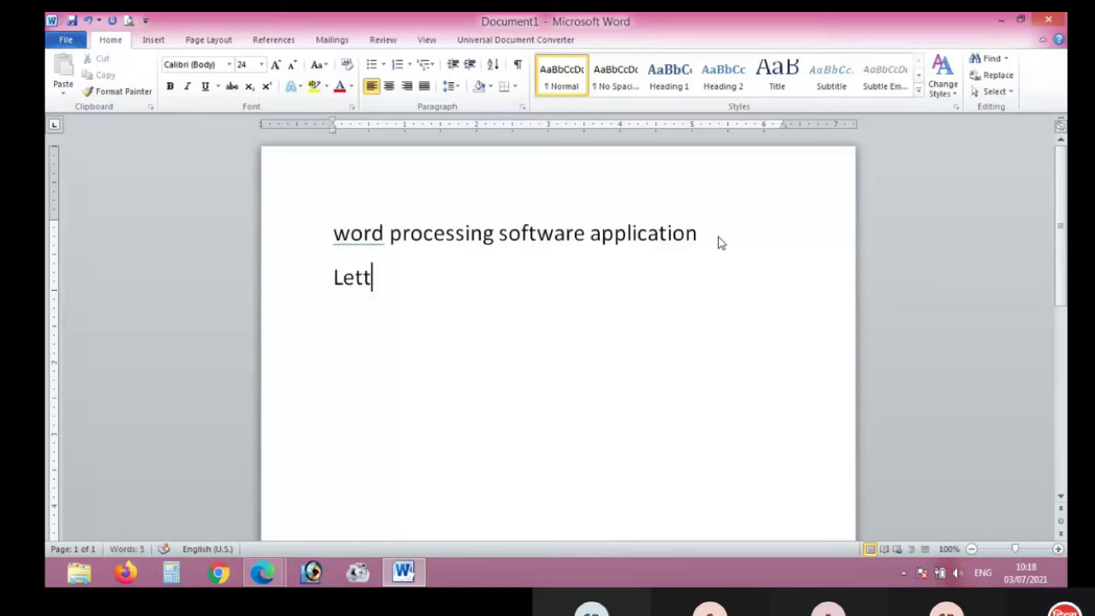
type("er Application")
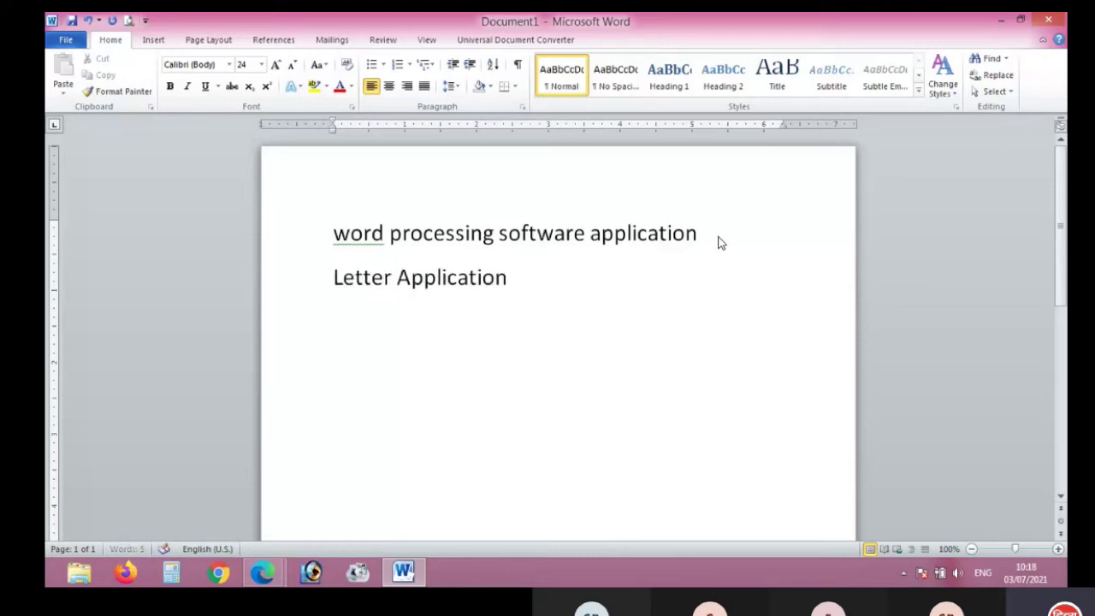
key("Return")
type("Notes")
key("Return")
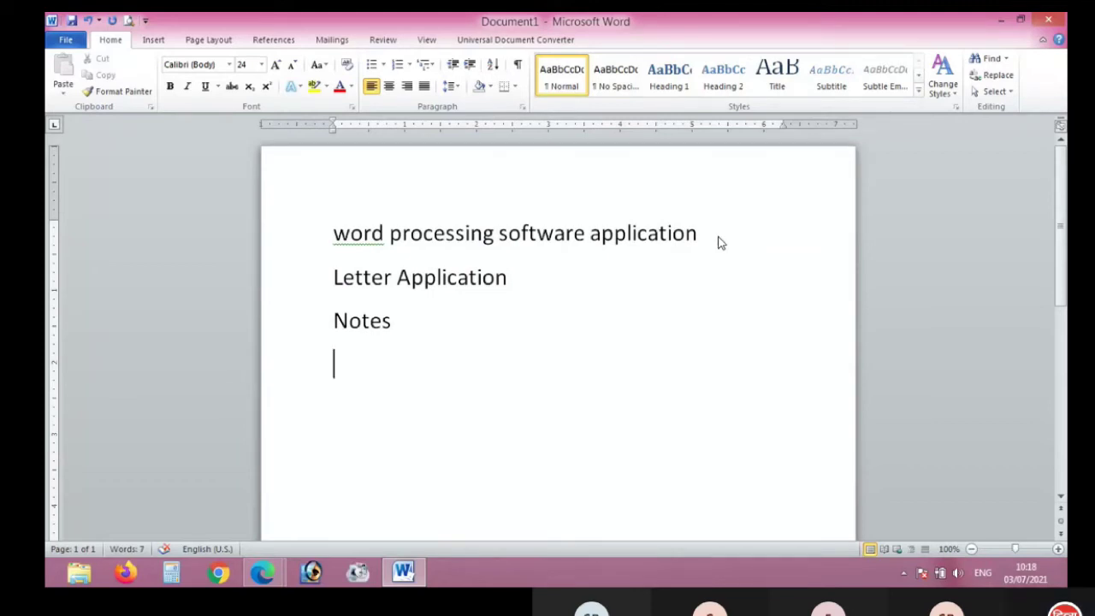
type("Re")
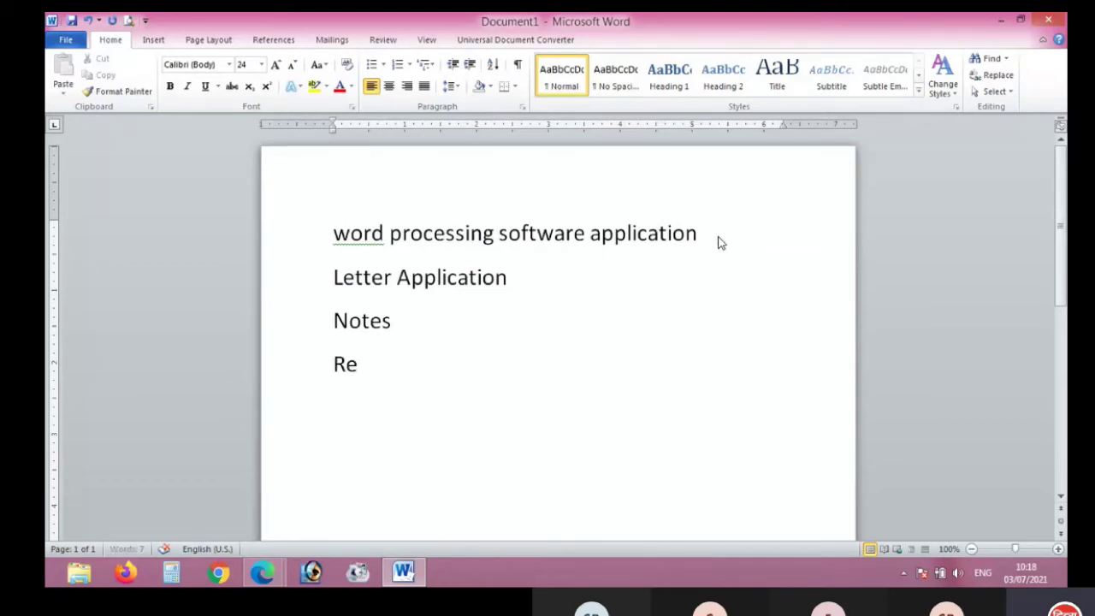
type("sume")
key("Return")
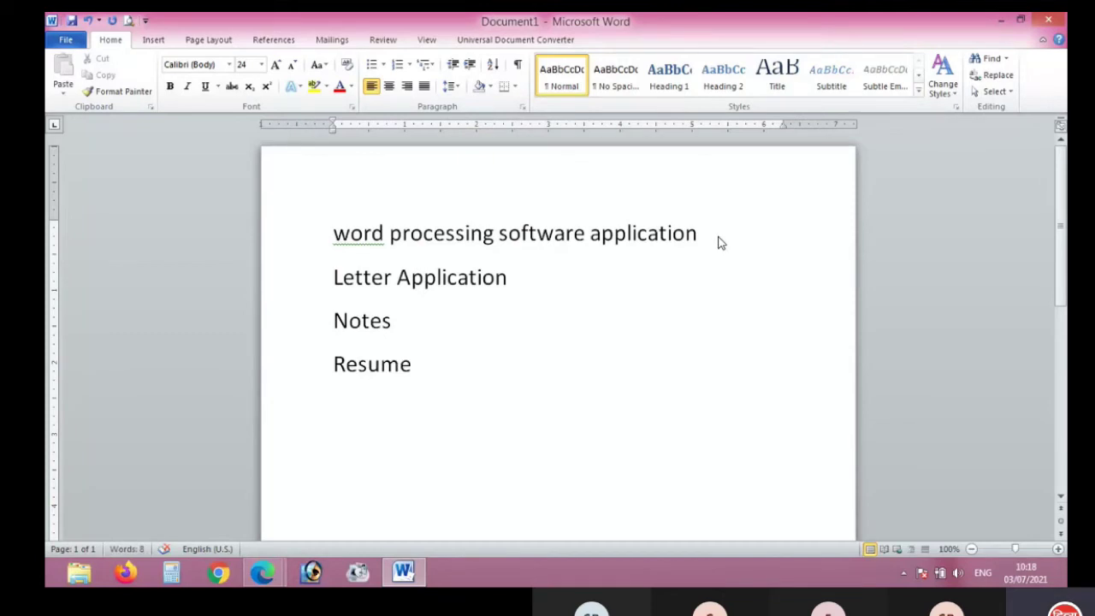
type("Articles")
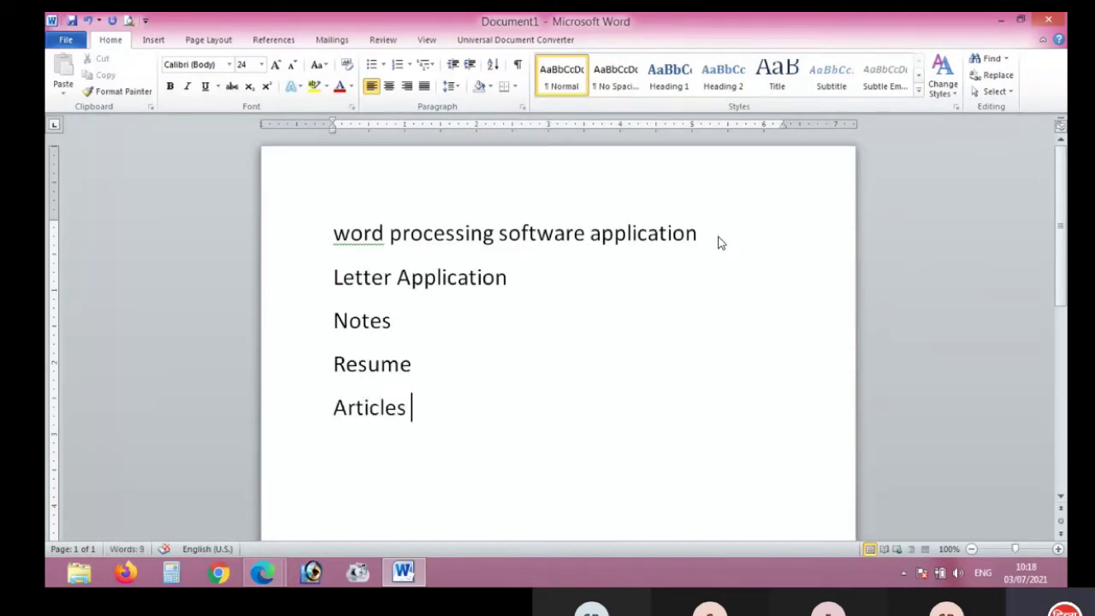
Add the line "Index Work" below "Articles" and start a new paragraph after it.
key("Return")
type("T")
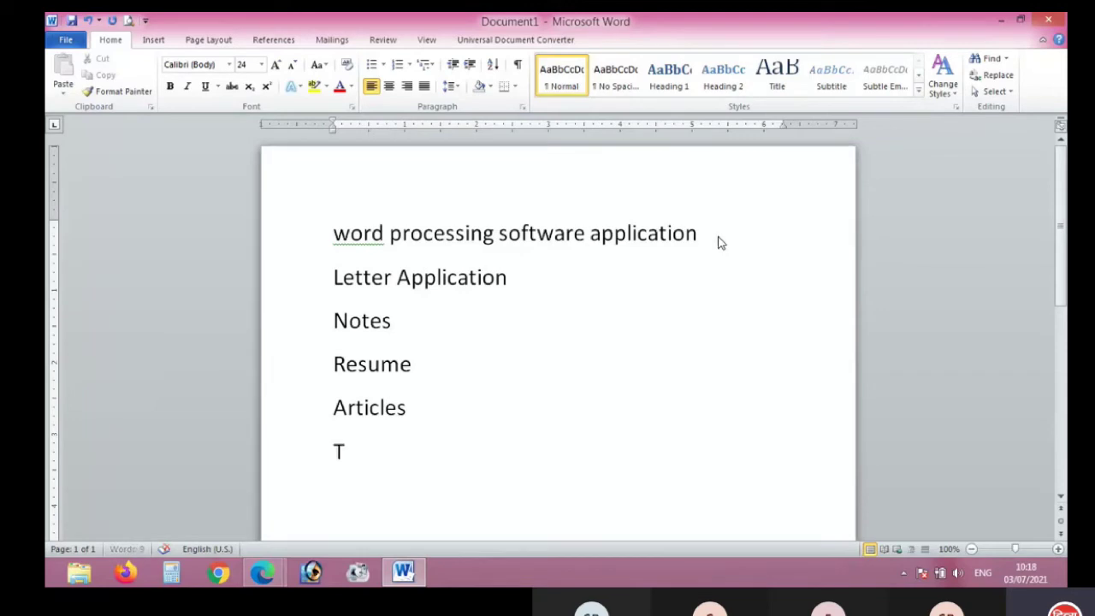
type("a")
key("BackSpace")
key("BackSpace")
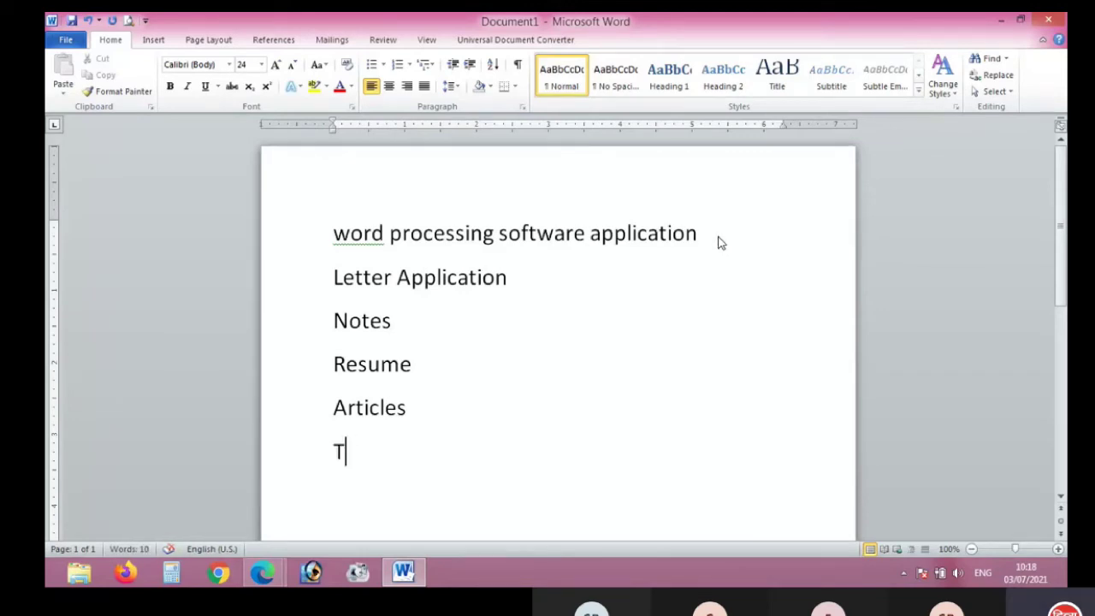
type("Index Work")
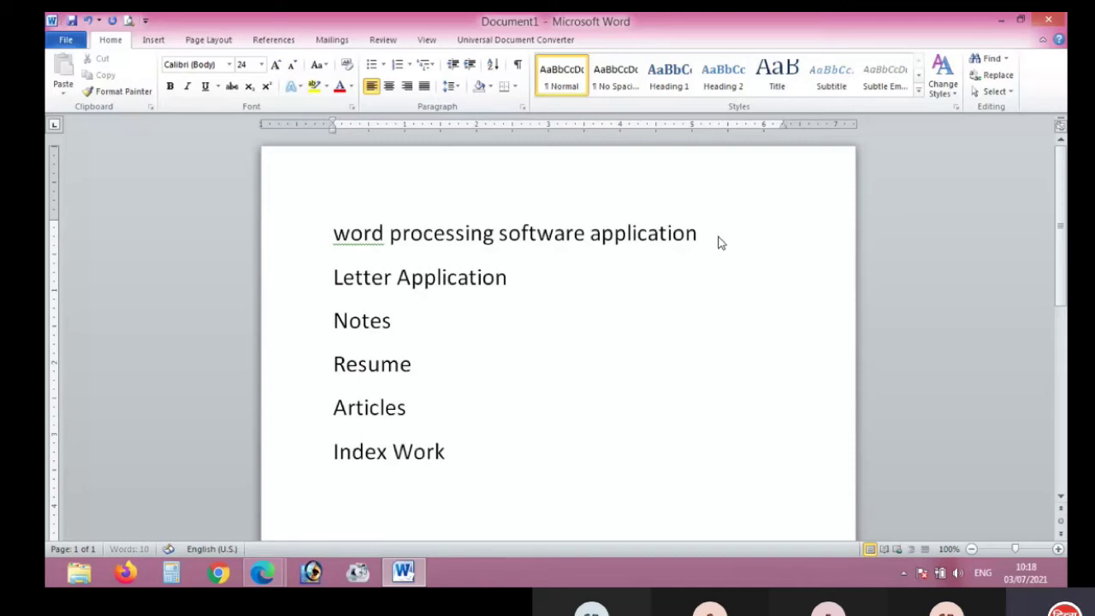
key("Return")
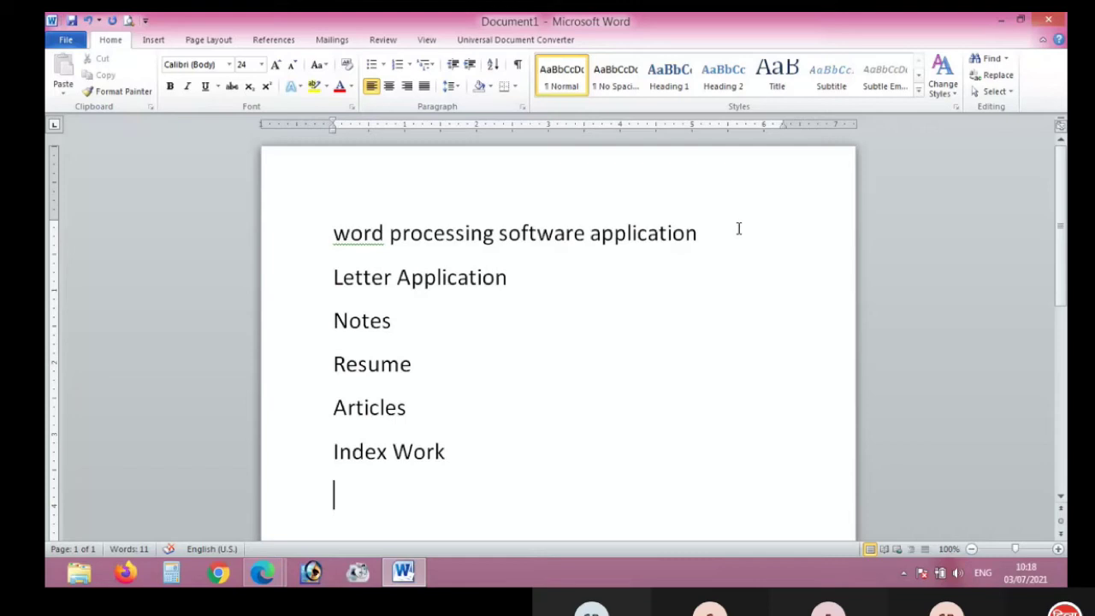
Enter "1 speelling checking" on the new line and correct "speelling" with the suggestion "spelling".
type("1")
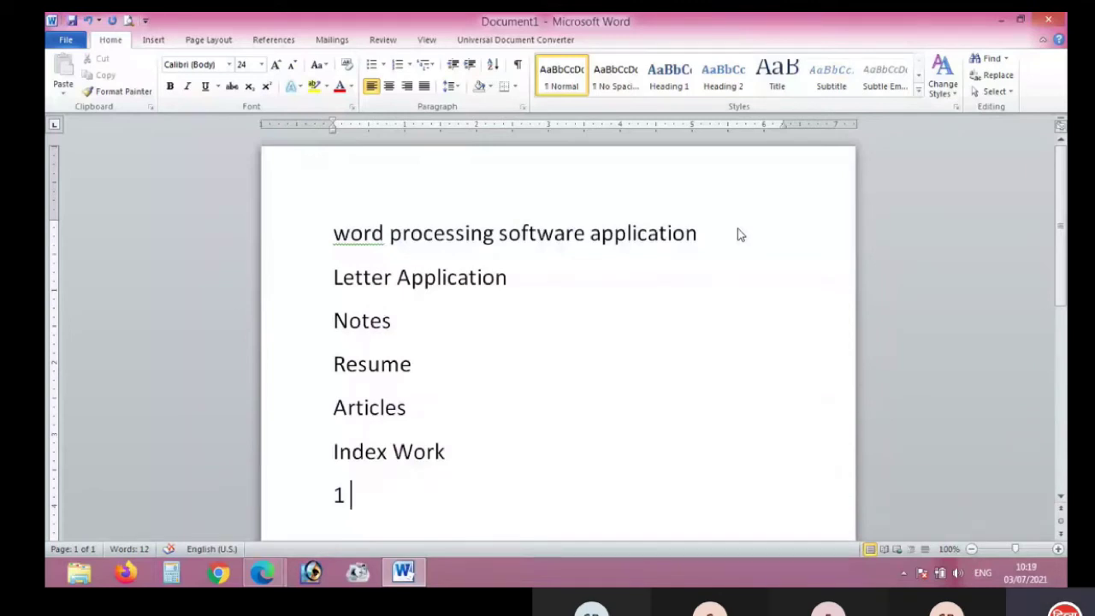
type("spe")
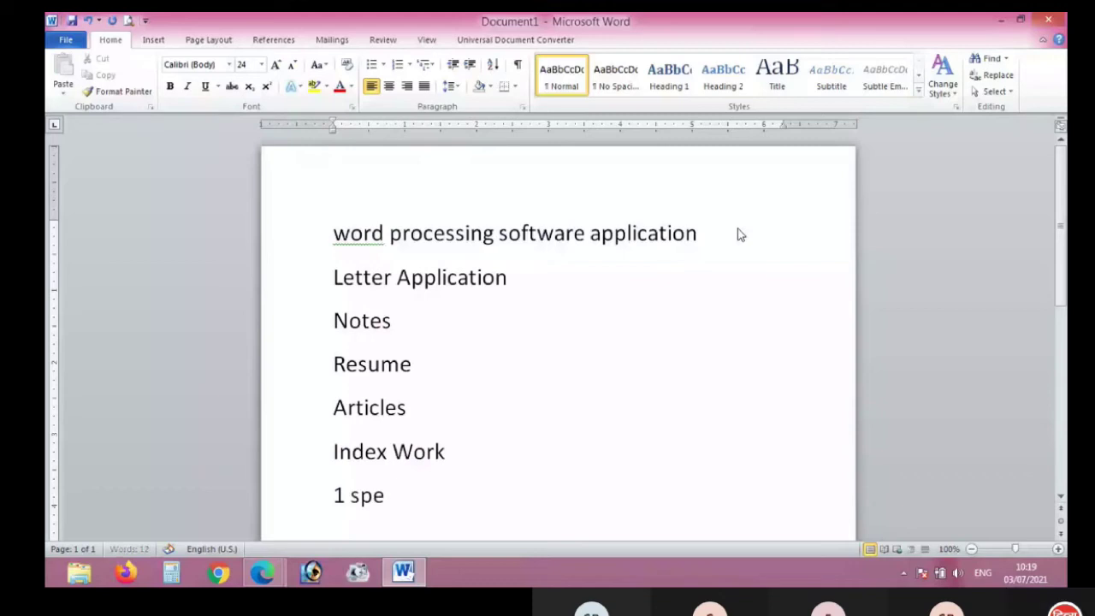
type("lling chec")
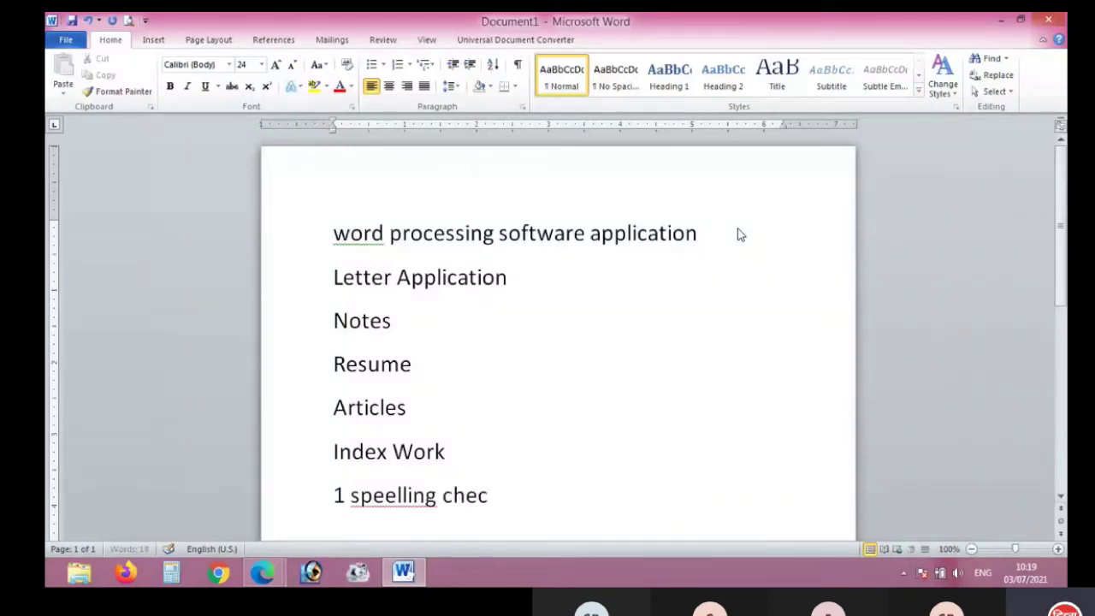
type("king")
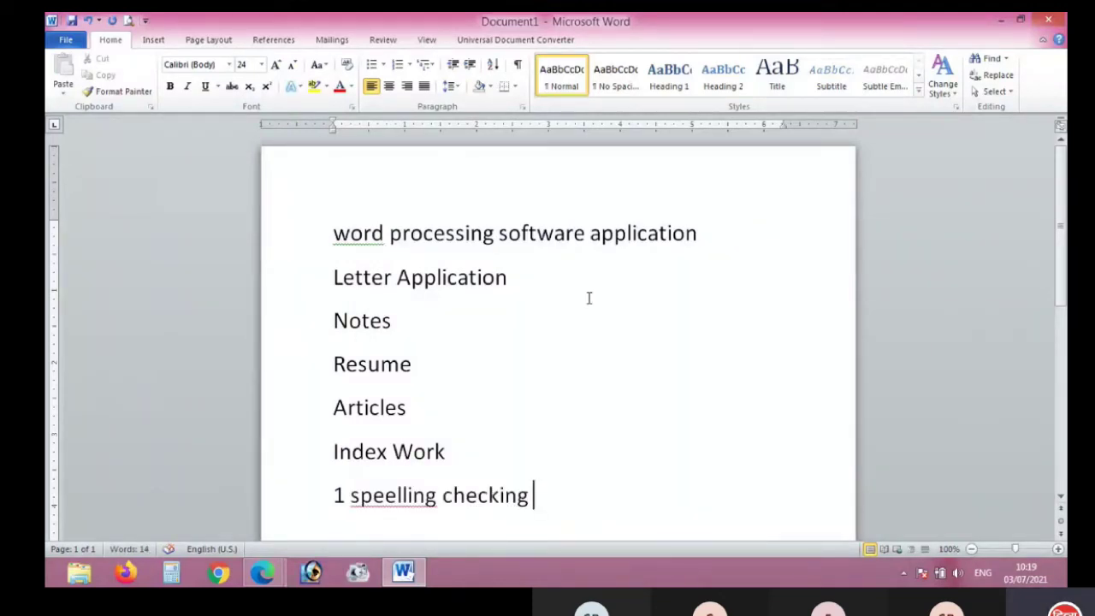
right_click(402, 496)
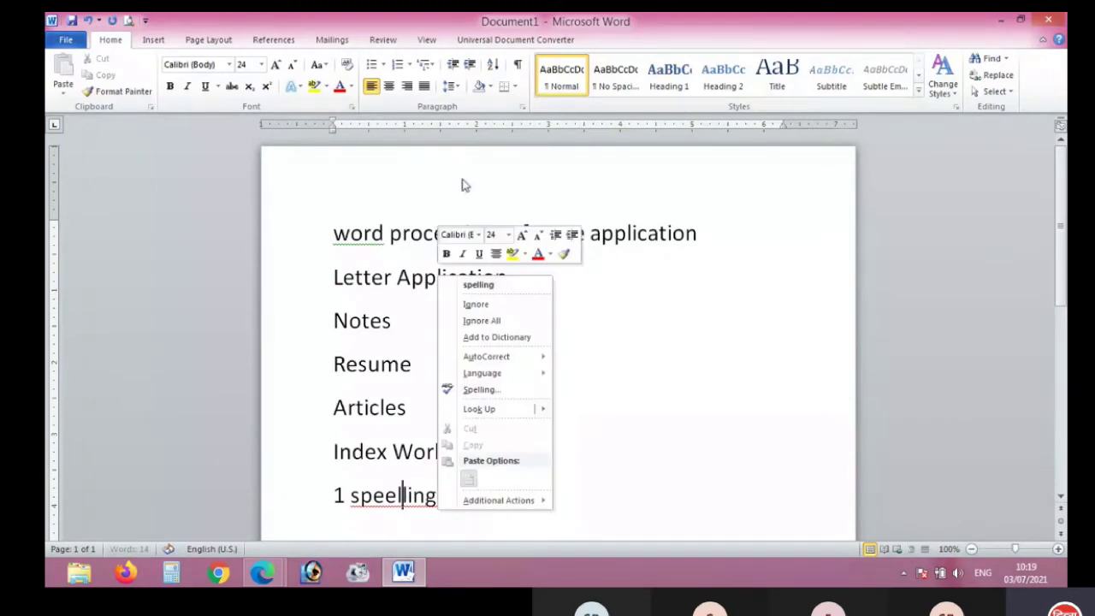
left_click(478, 284)
Add the line "2- grammer checking" and use the proofing suggestions to correct "grammer" to "Grammar".
key("Return")
type("2-")
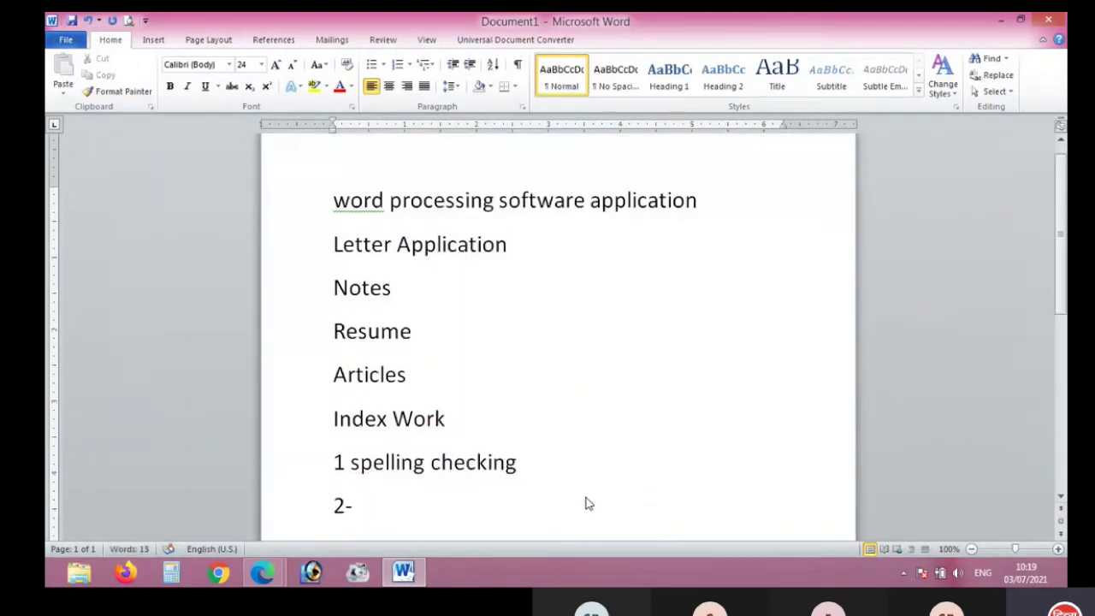
type(" grammer chec")
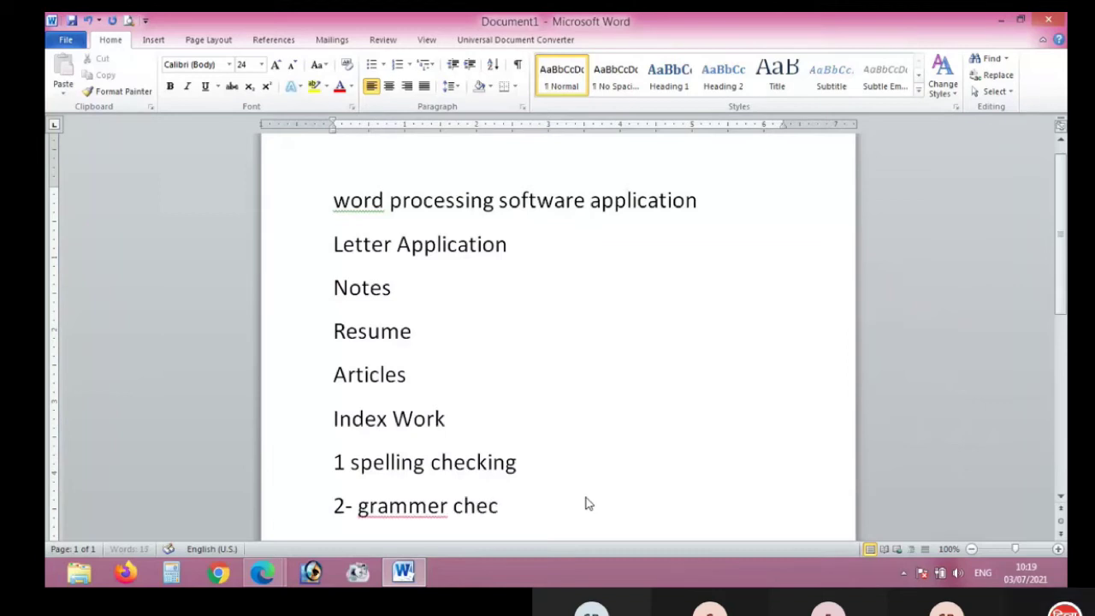
type("king")
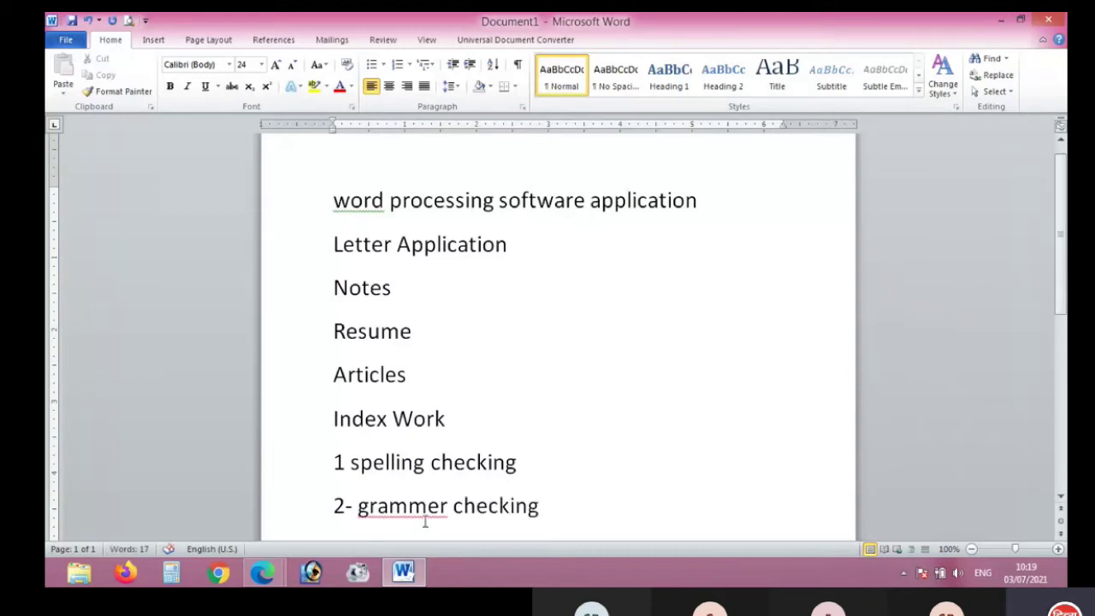
right_click(431, 506)
left_click(489, 244)
right_click(432, 507)
left_click(495, 345)
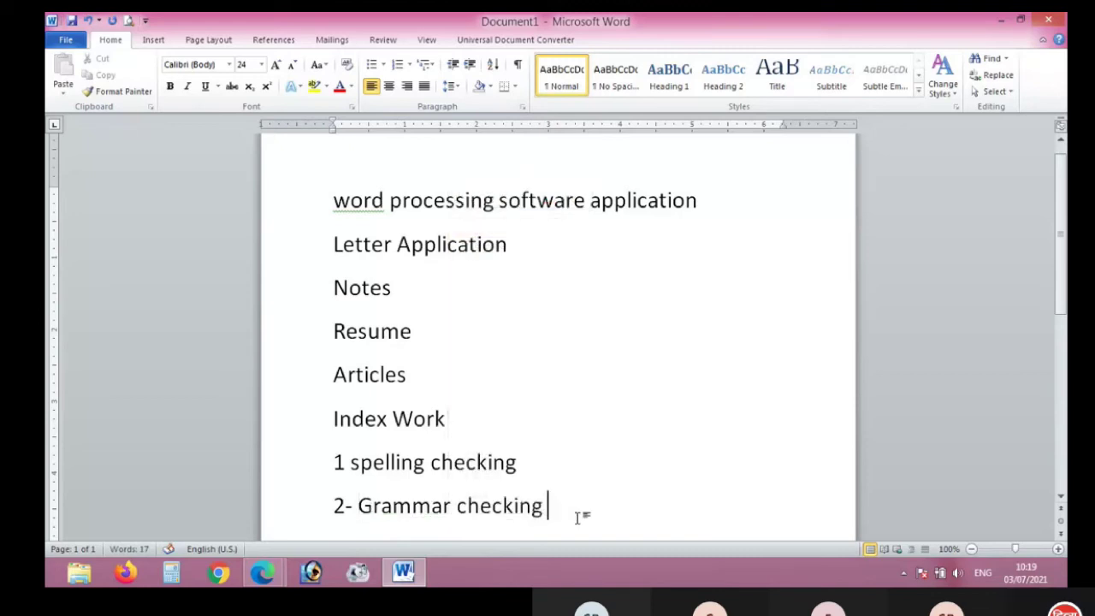
left_click_drag(579, 517, 300, 215)
left_click(676, 322)
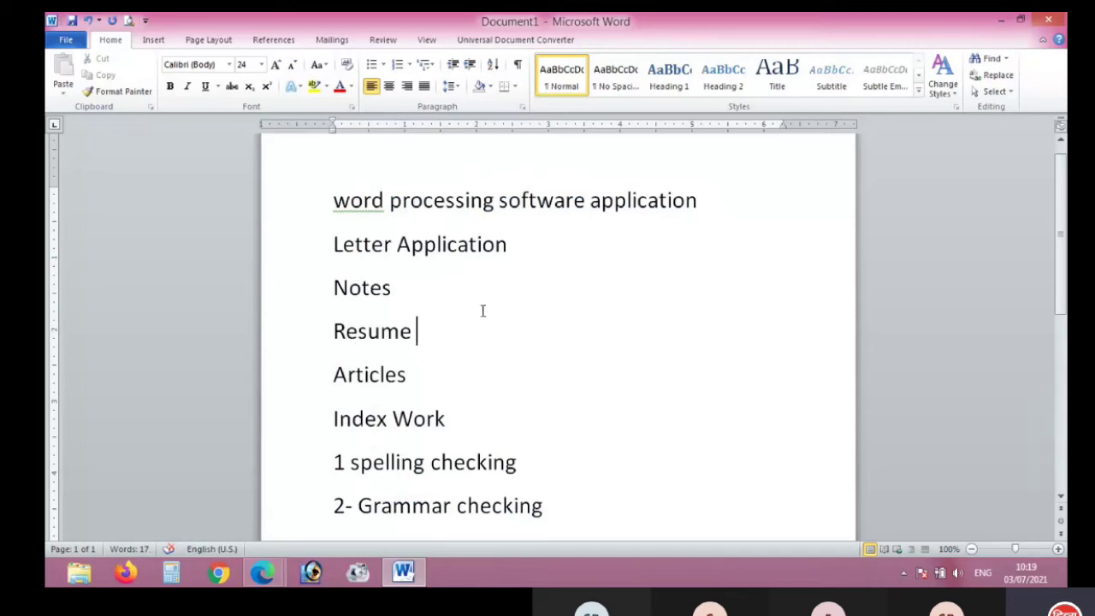
Capitalize "word" at the start of the first line by accepting the grammar suggestion "Word".
left_click(350, 200)
right_click(350, 209)
key("Escape")
right_click(387, 214)
left_click(419, 223)
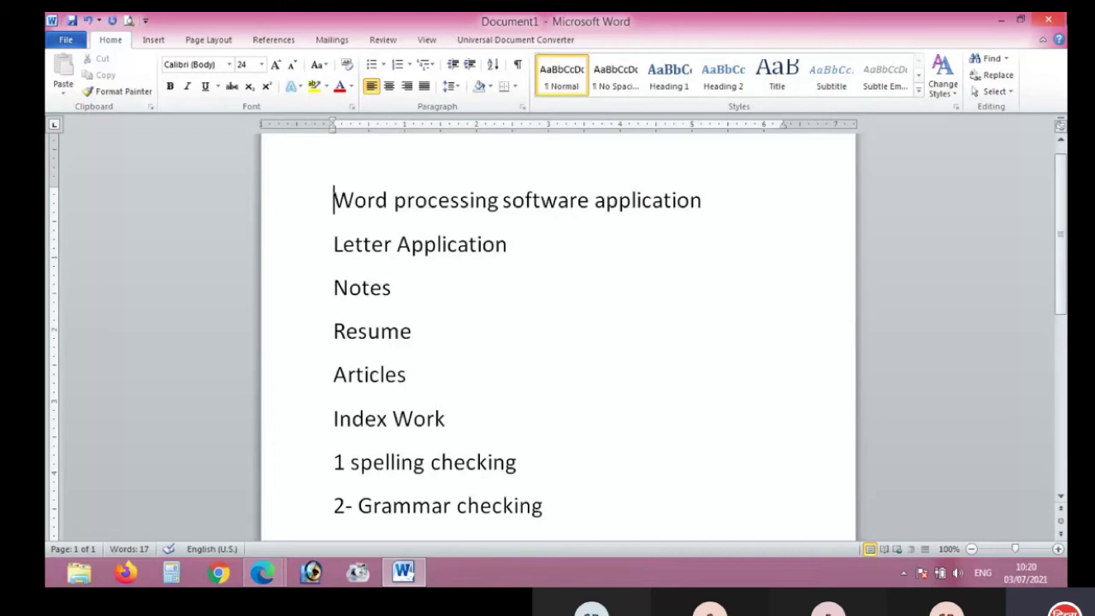
Select all the sample text from the first line to the last and delete it.
mouse_move(1065, 585)
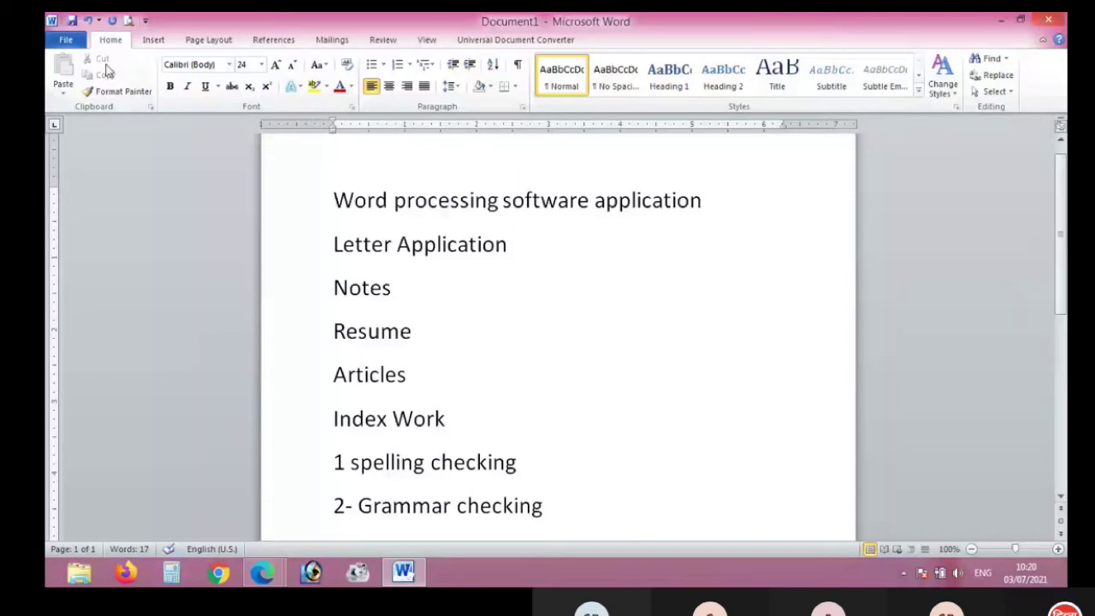
left_click_drag(553, 511, 276, 171)
key("Delete")
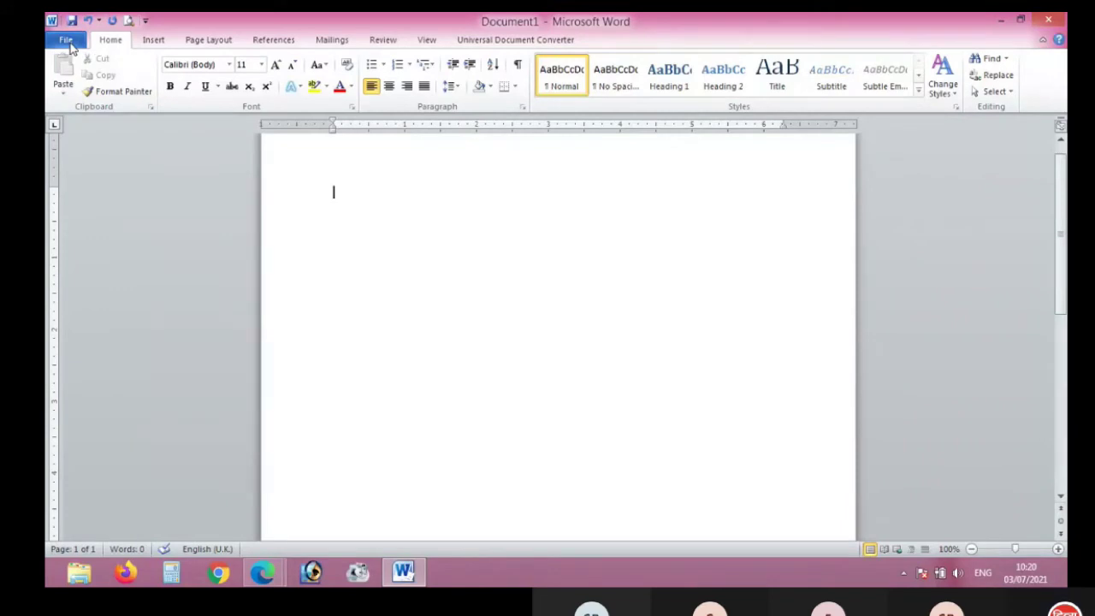
View the document's information page with its file commands, and return to the blank page.
left_click(67, 40)
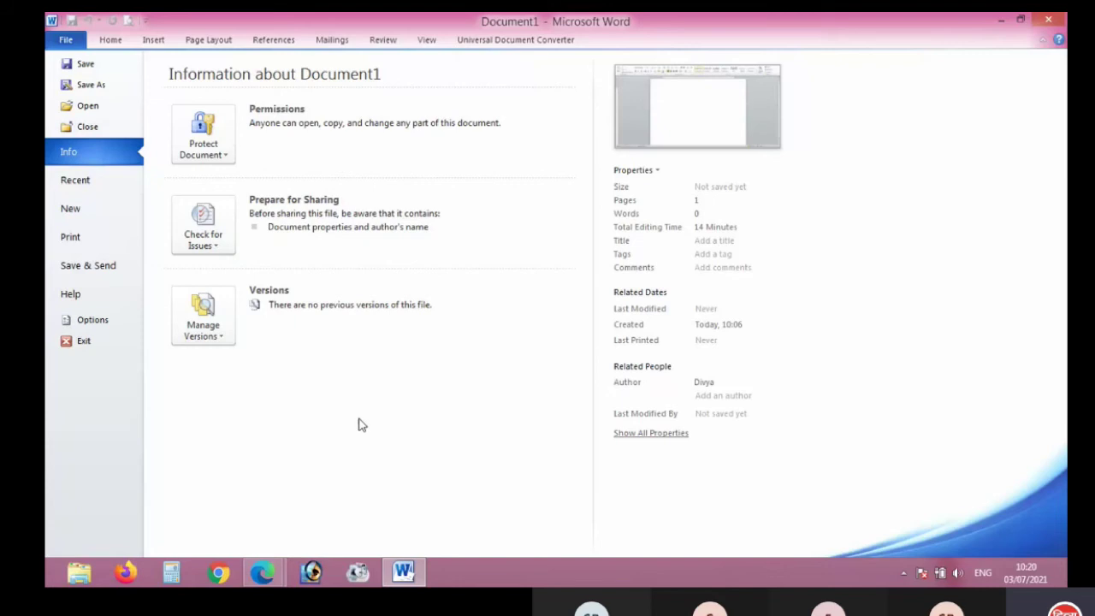
key("Escape")
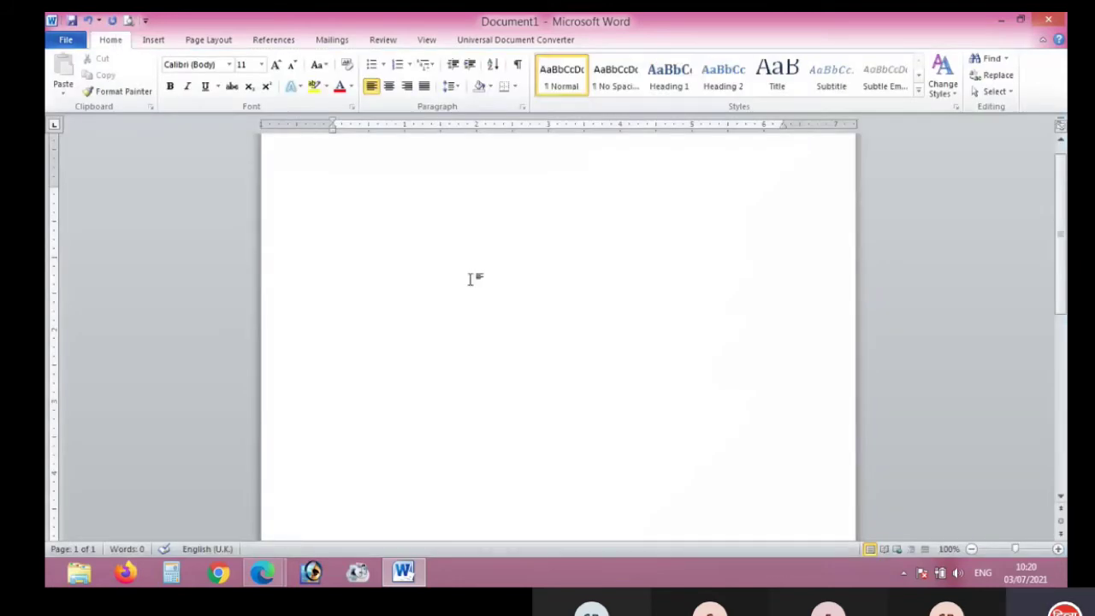
Enter the sample text "apllica ac" on the blank page and enlarge it to 20 pt.
type("apllica ac")
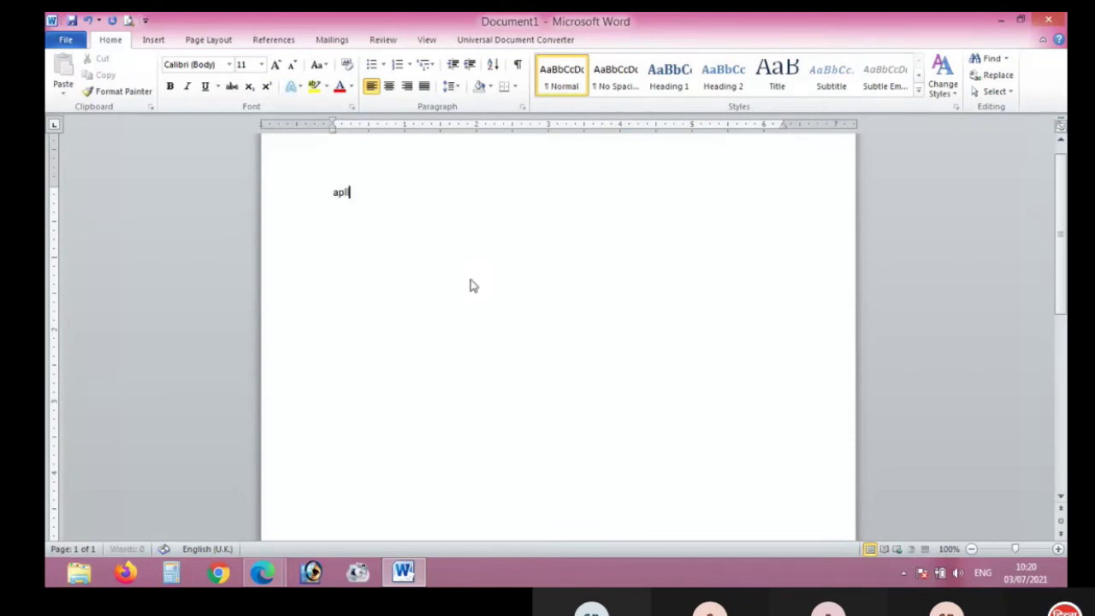
key("ctrl+a")
key("ctrl+shift+period")
key("ctrl+shift+period")
key("ctrl+shift+period")
key("ctrl+shift+period")
key("ctrl+shift+period")
key("End")
Replace all the text on the page with the word "application".
key("ctrl+a")
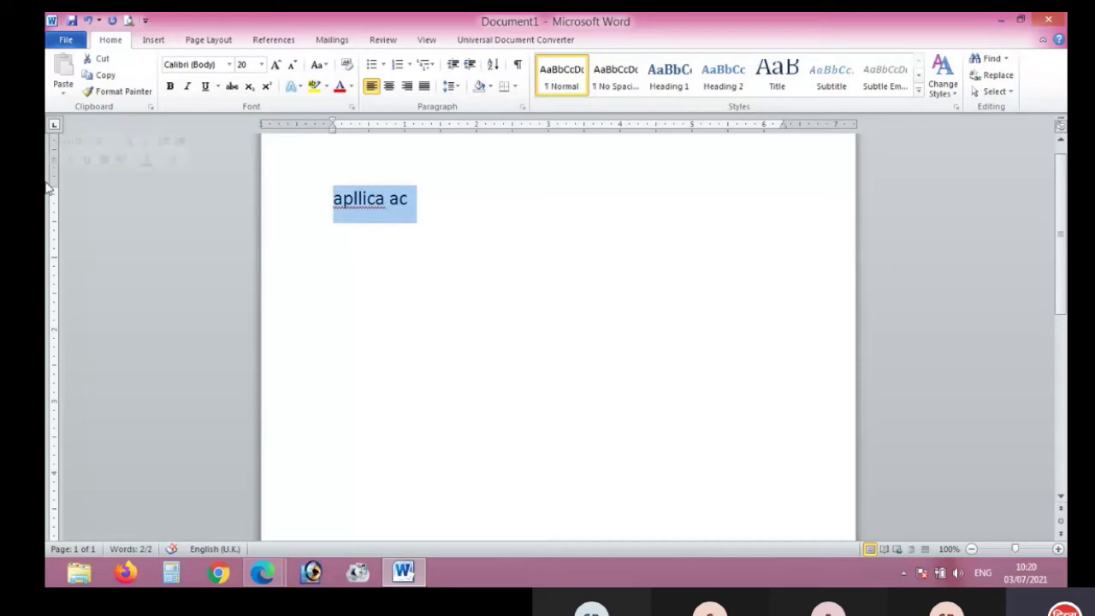
type("application")
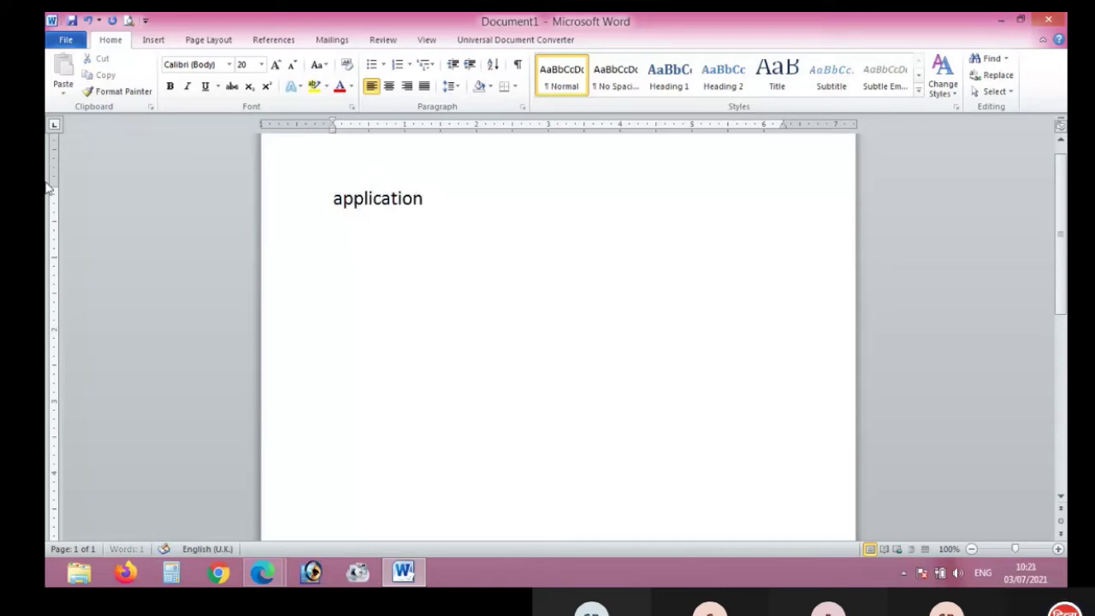
left_click(328, 286)
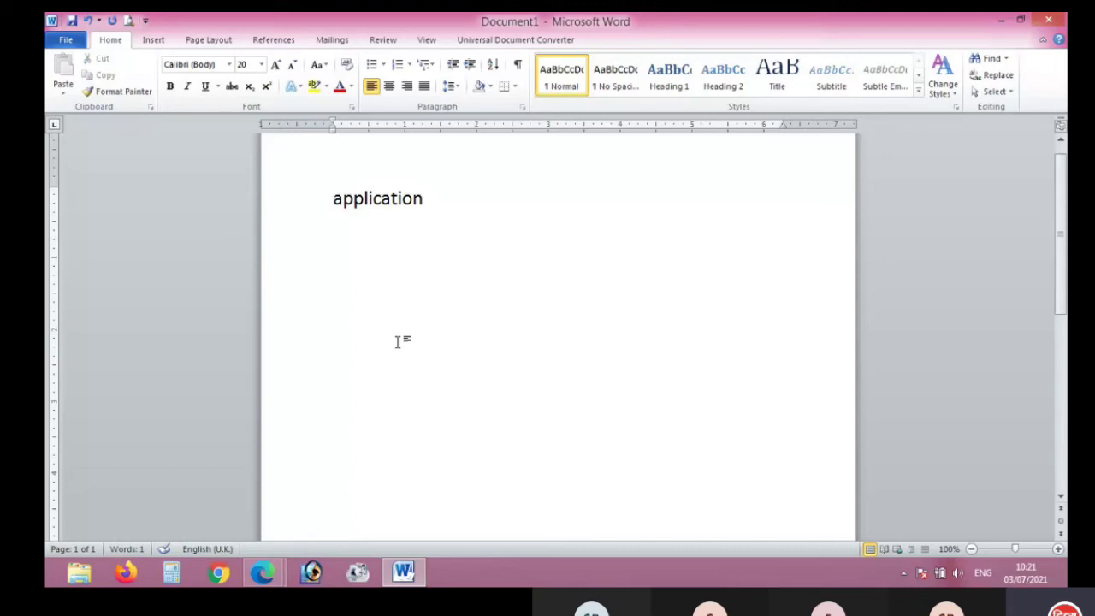
Save the document to the Desktop as a Word document named "03-07-2021".
left_click(75, 43)
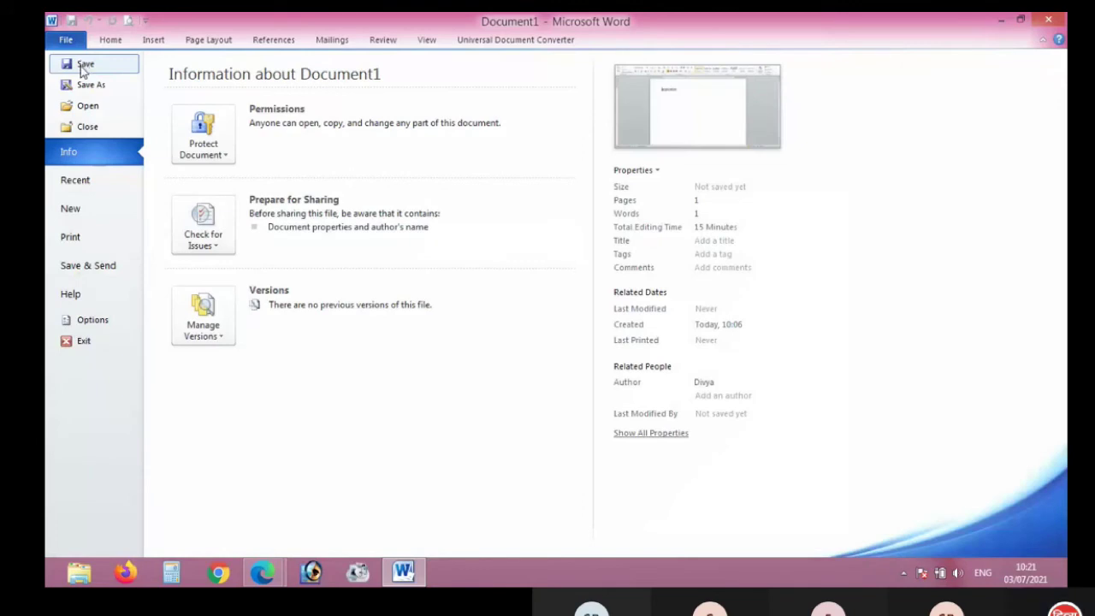
left_click(84, 65)
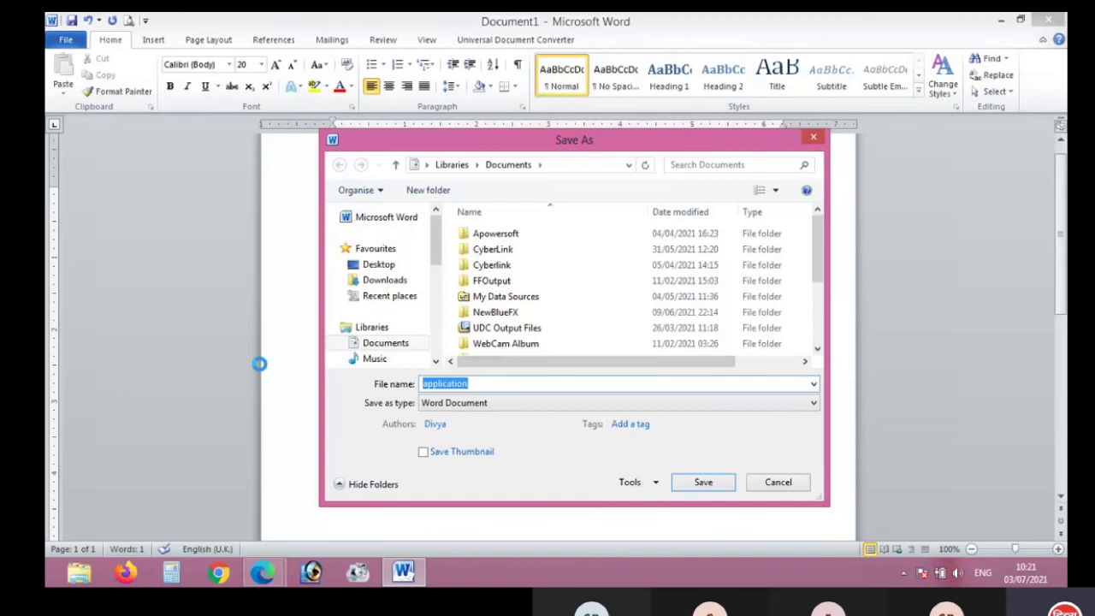
type("03-0")
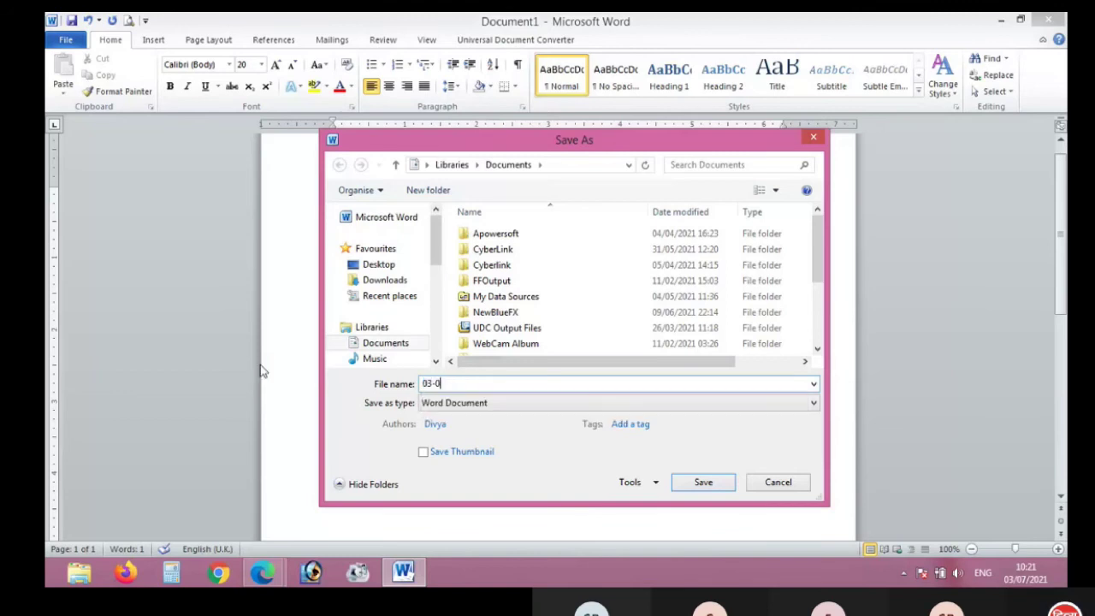
type("-7-2021")
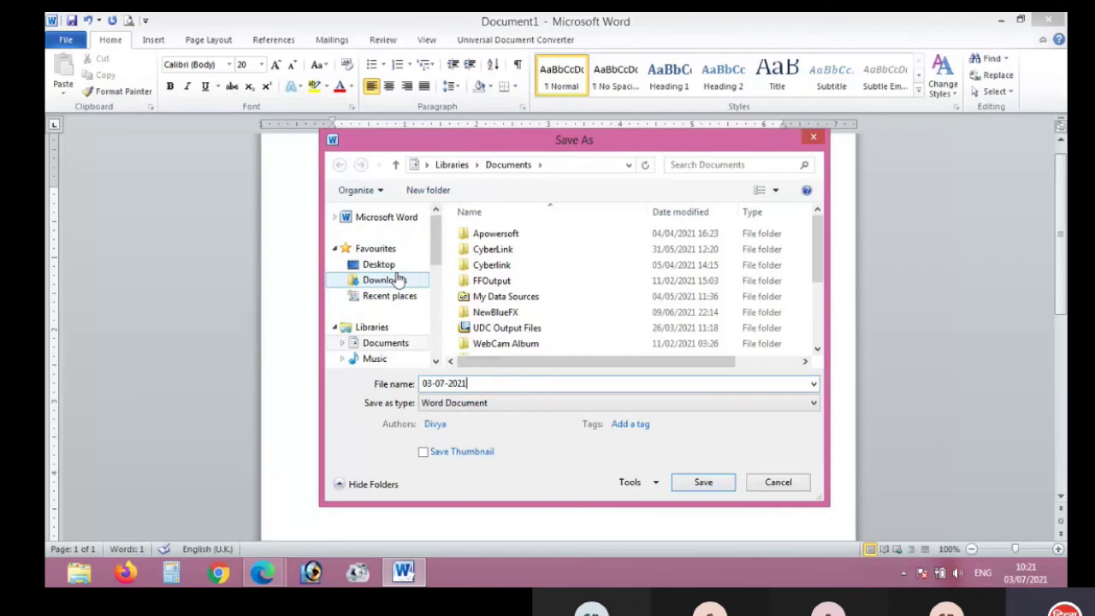
left_click(387, 266)
left_click_drag(434, 237, 434, 272)
scroll(391, 289, "up", 1)
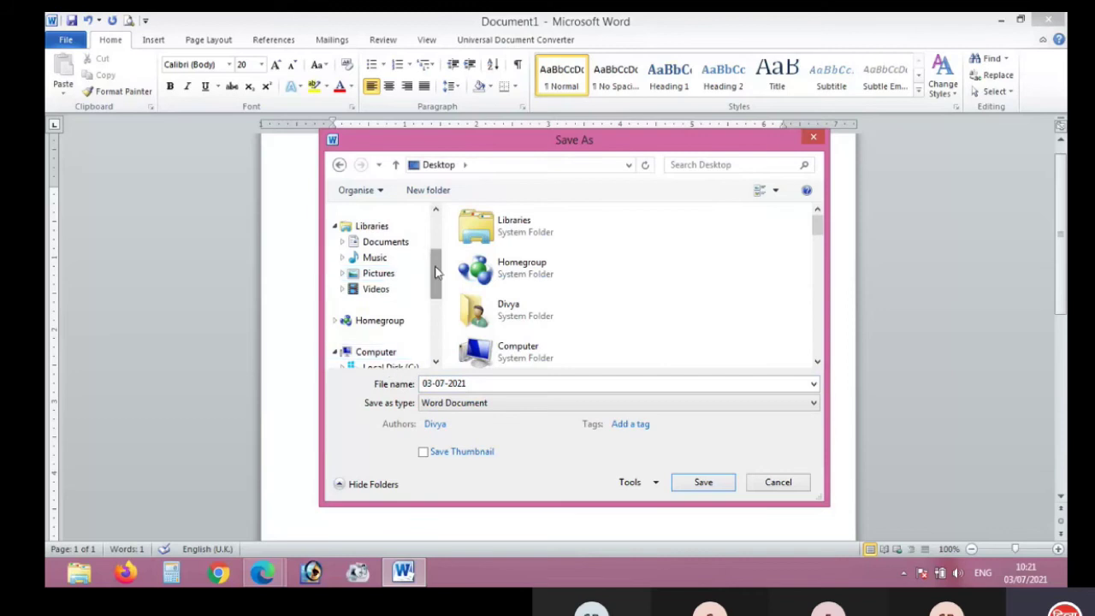
scroll(389, 359, "down", 1)
left_click(395, 320)
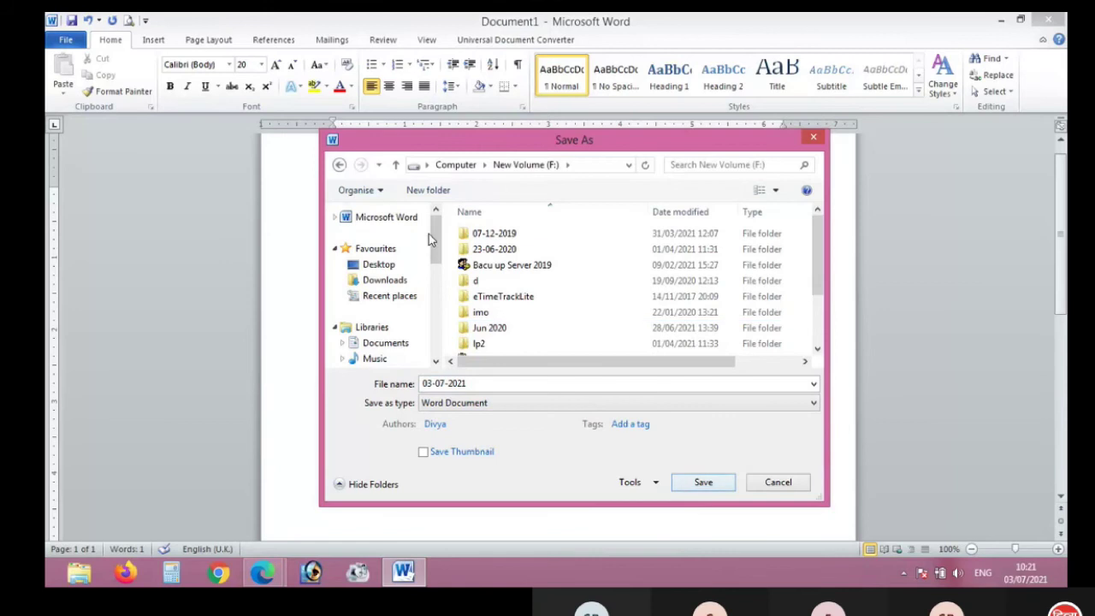
left_click(395, 271)
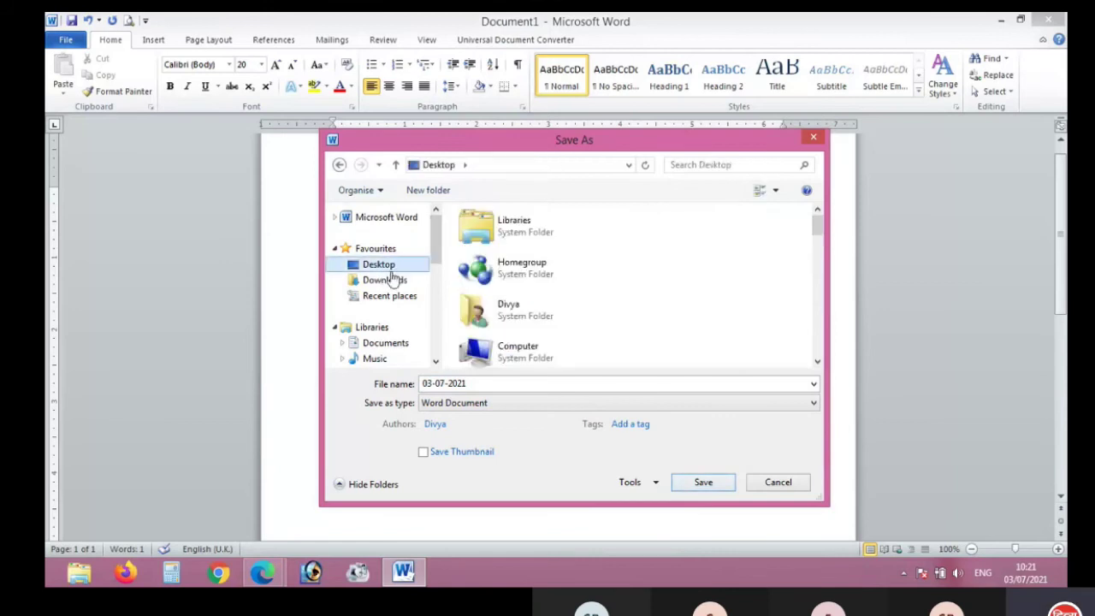
left_click(709, 485)
left_click(705, 484)
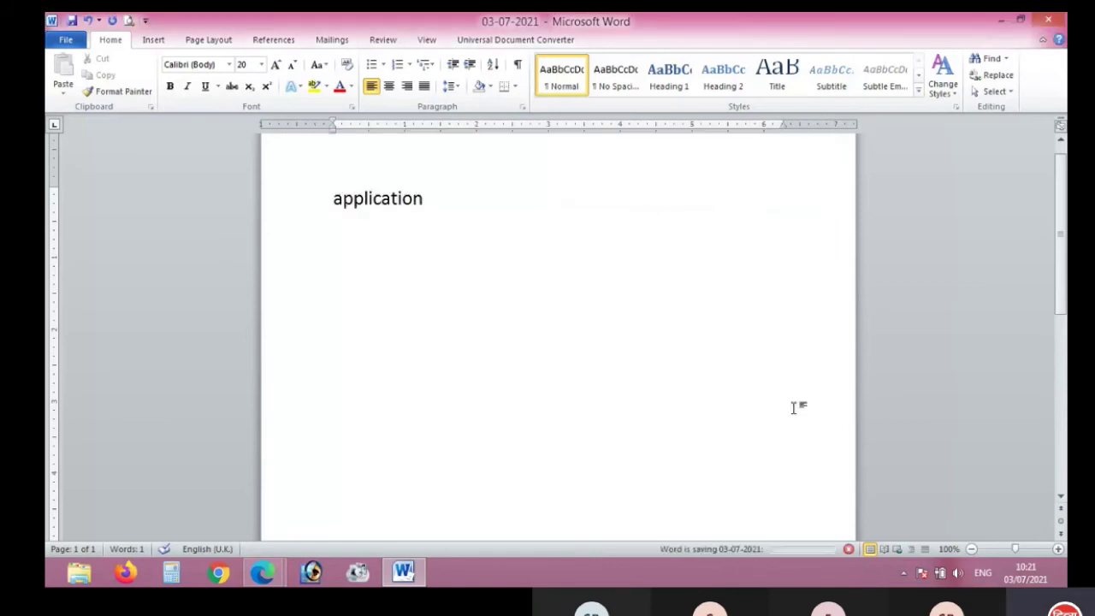
Look at the saved 03-07-2021 file on the desktop and return to the Word document.
left_click(1048, 19)
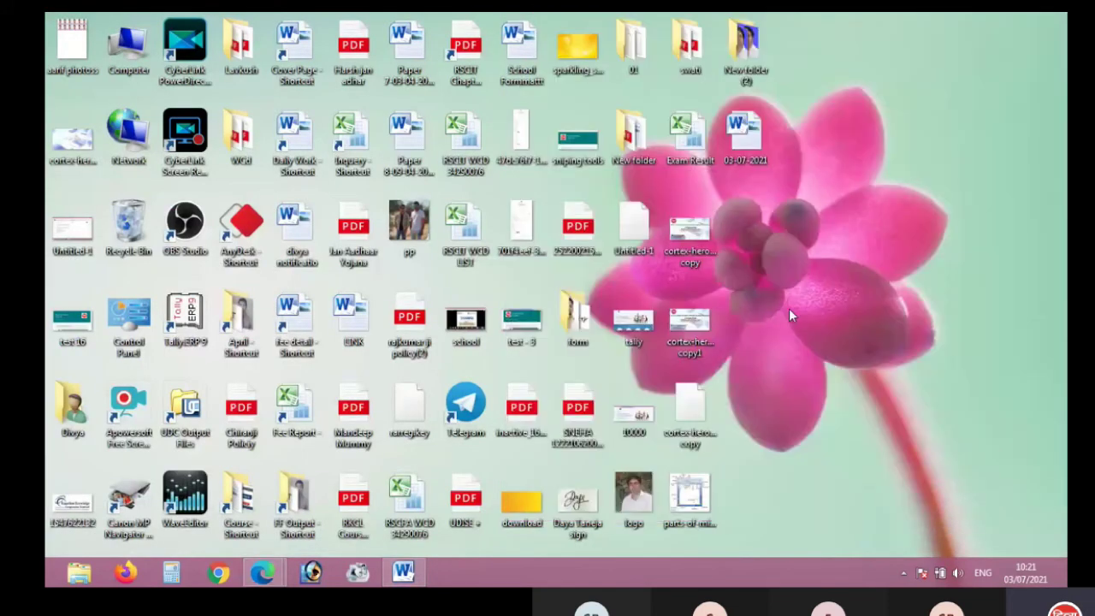
left_click(1050, 19)
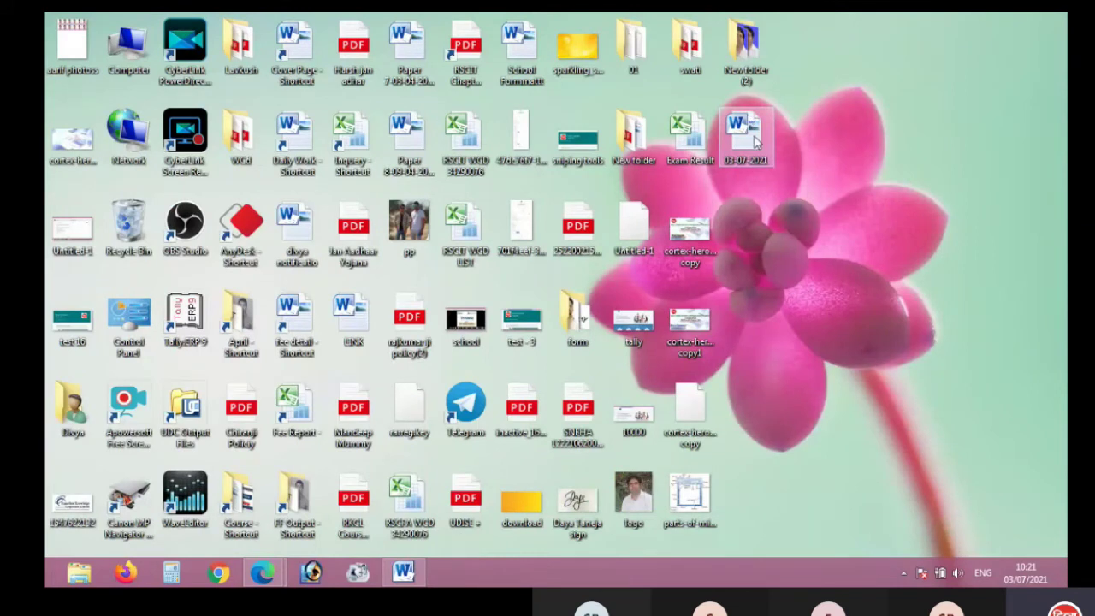
left_click(403, 574)
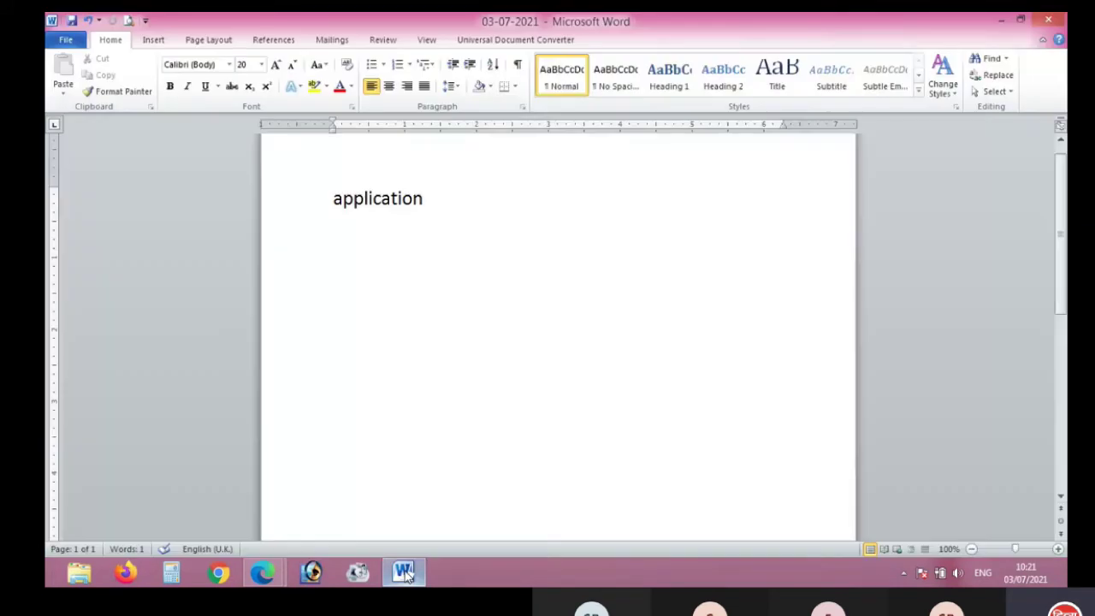
Add a second line below "application" with the text "by from" followed by the person's first name.
left_click(470, 204)
key("Return")
type("by")
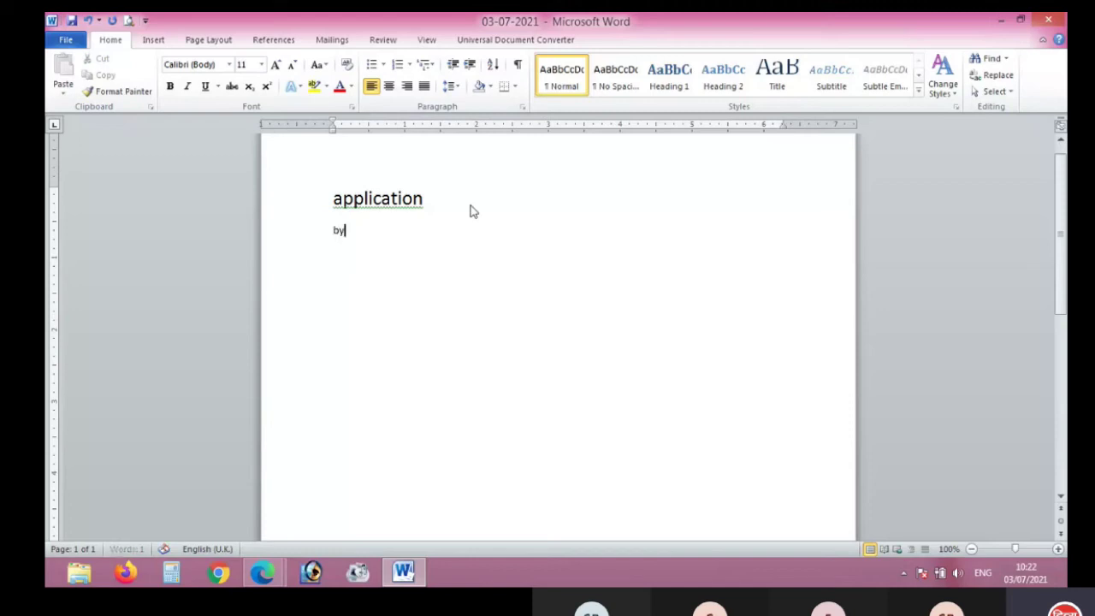
type(" from")
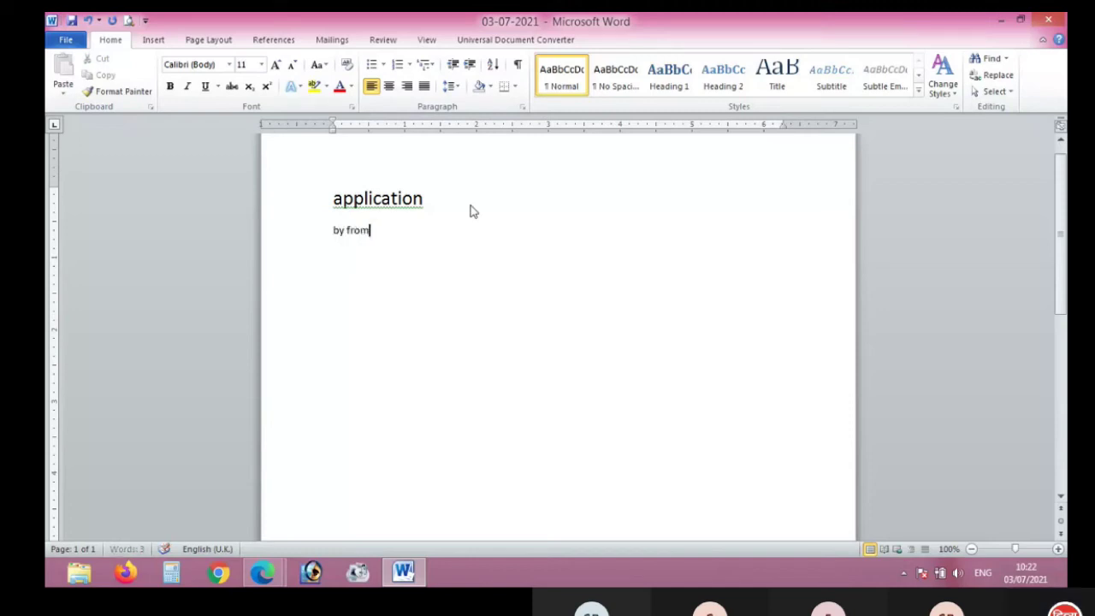
type(" mukesh")
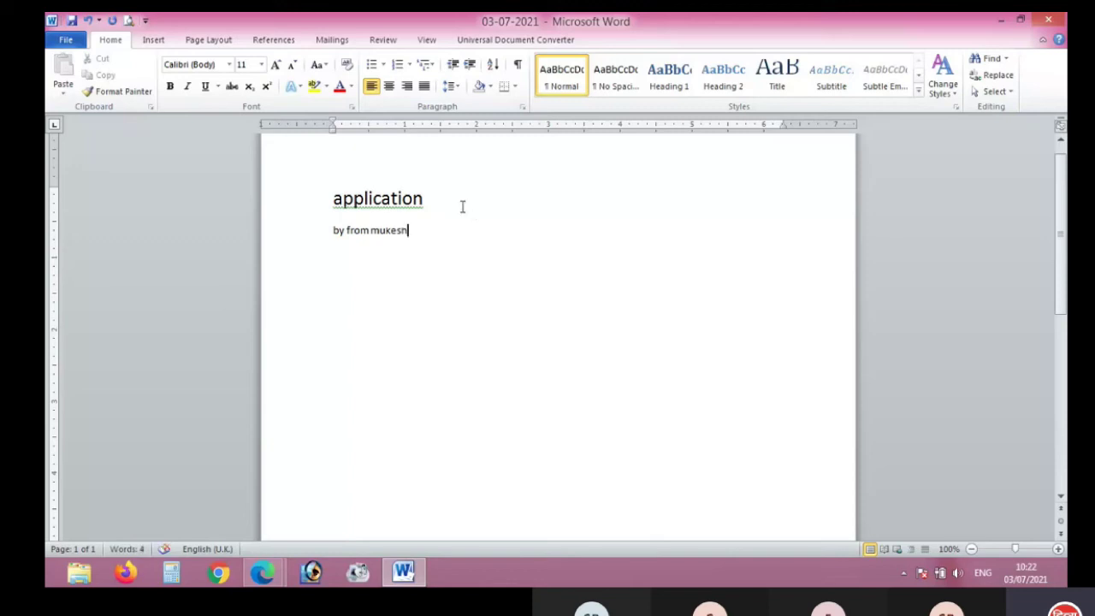
Enlarge the second line of text to 22 pt and deselect it.
key("shift+Home")
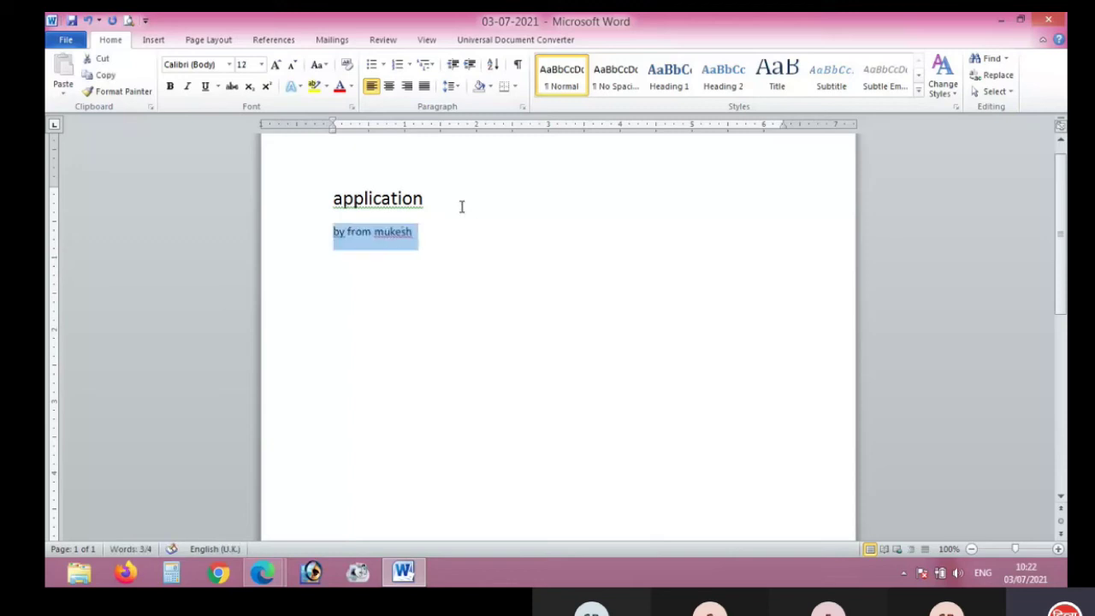
key("ctrl+shift+v")
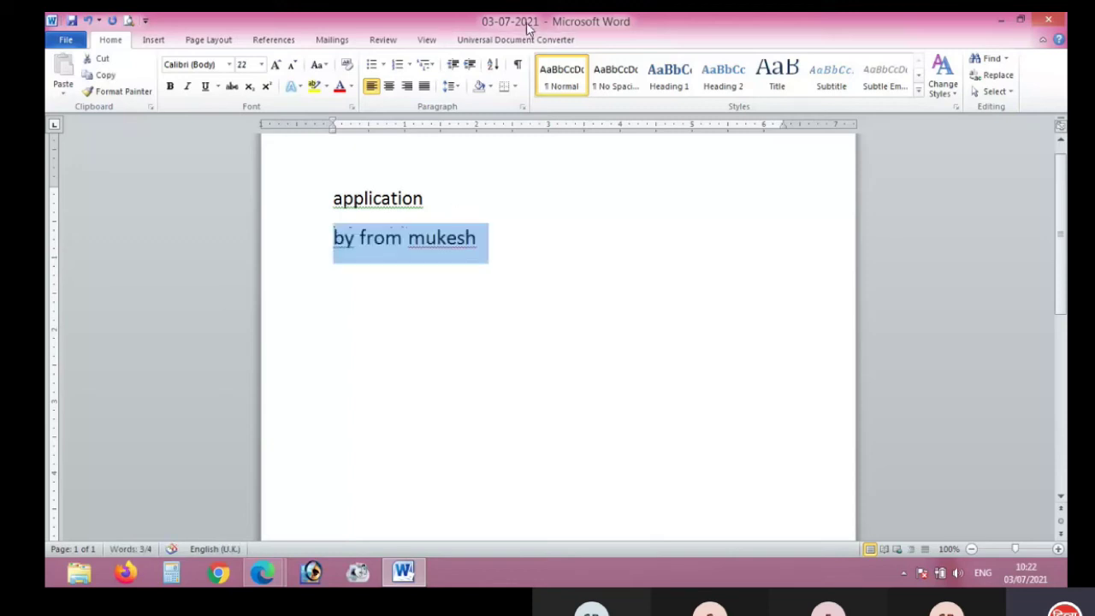
left_click(512, 268)
left_click_drag(334, 242, 496, 284)
left_click(496, 285)
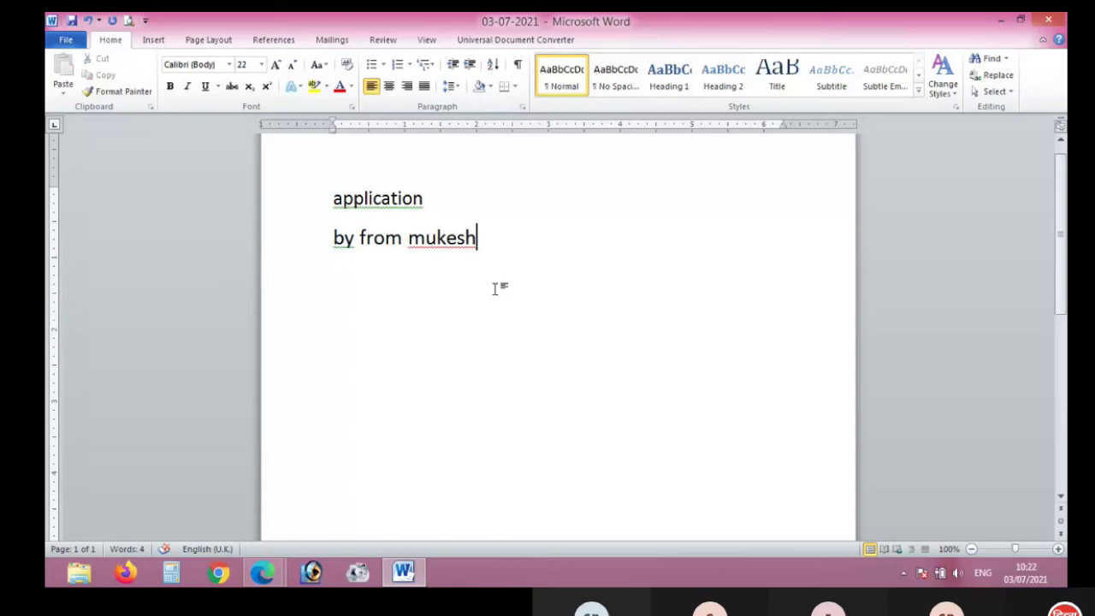
Start saving the document as a new file and choose the Desktop as its location.
left_click(65, 40)
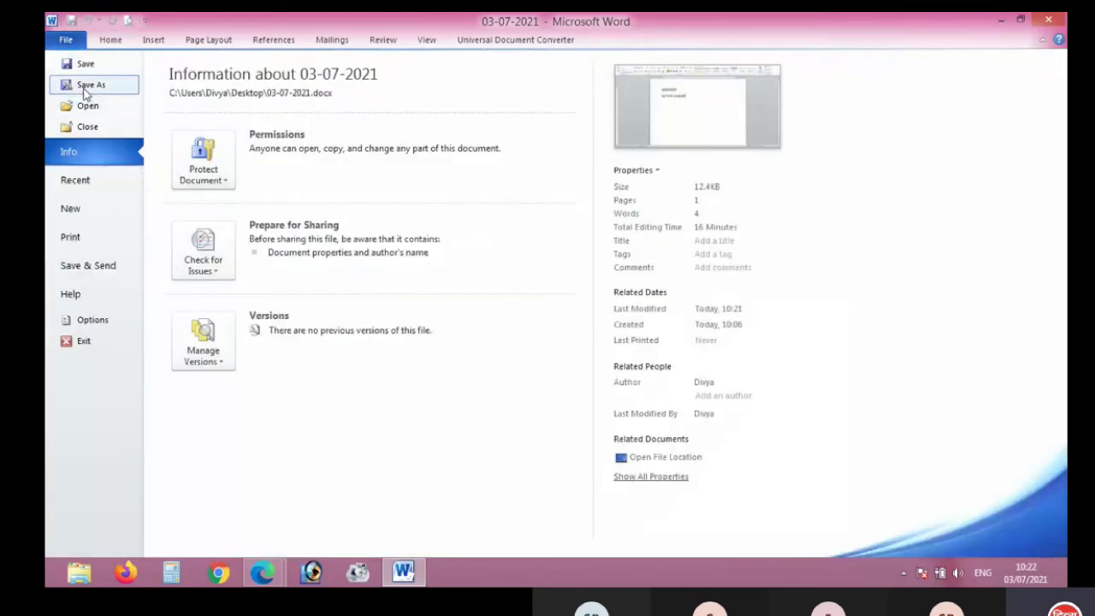
left_click(85, 89)
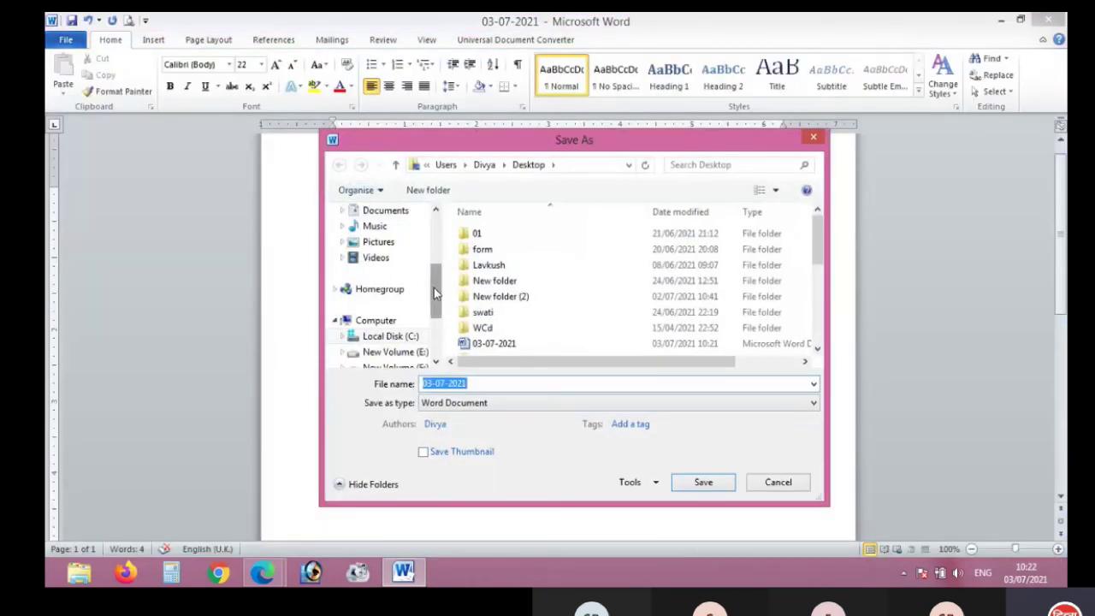
left_click_drag(434, 287, 391, 244)
left_click(379, 264)
Save the copy under the name "03-07-2021 Part B" and look at its file on the desktop.
left_click(504, 386)
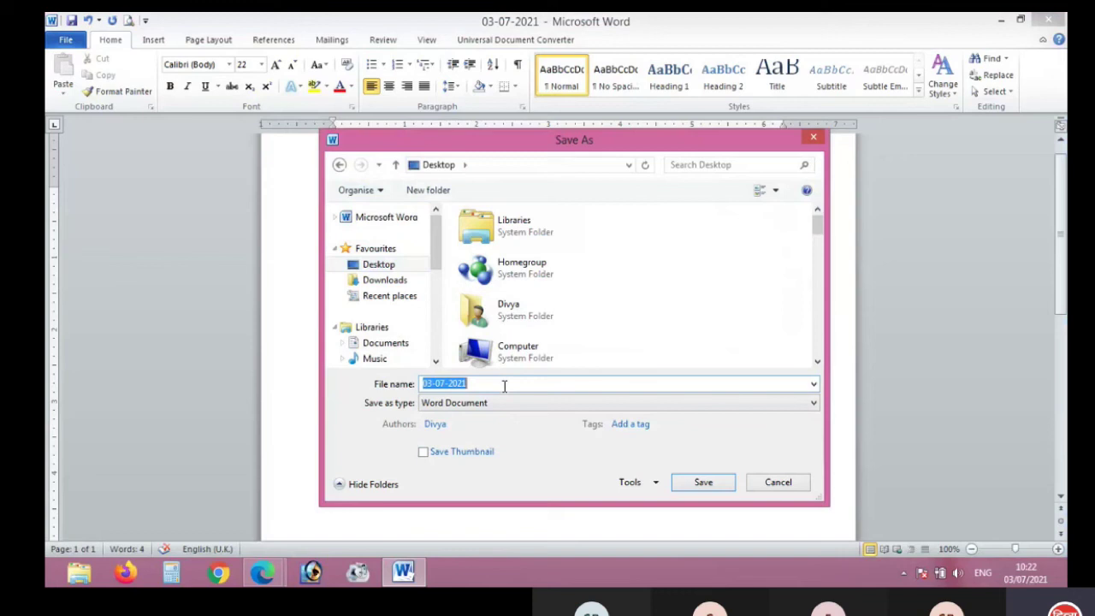
left_click(505, 386)
type("Paert")
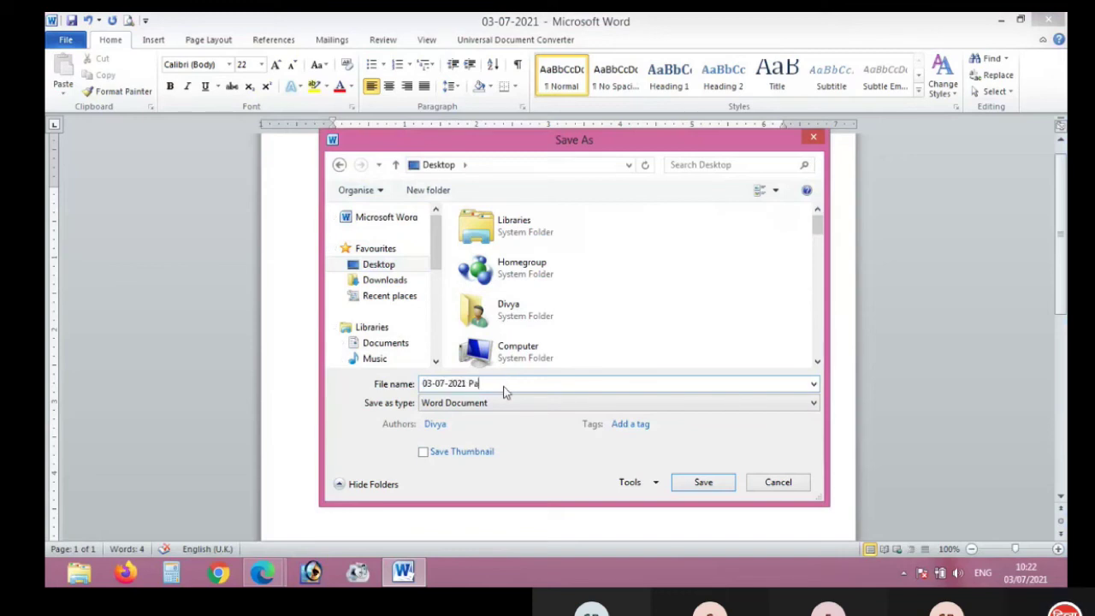
key("BackSpace")
key("BackSpace")
key("BackSpace")
type("rt B")
left_click(703, 481)
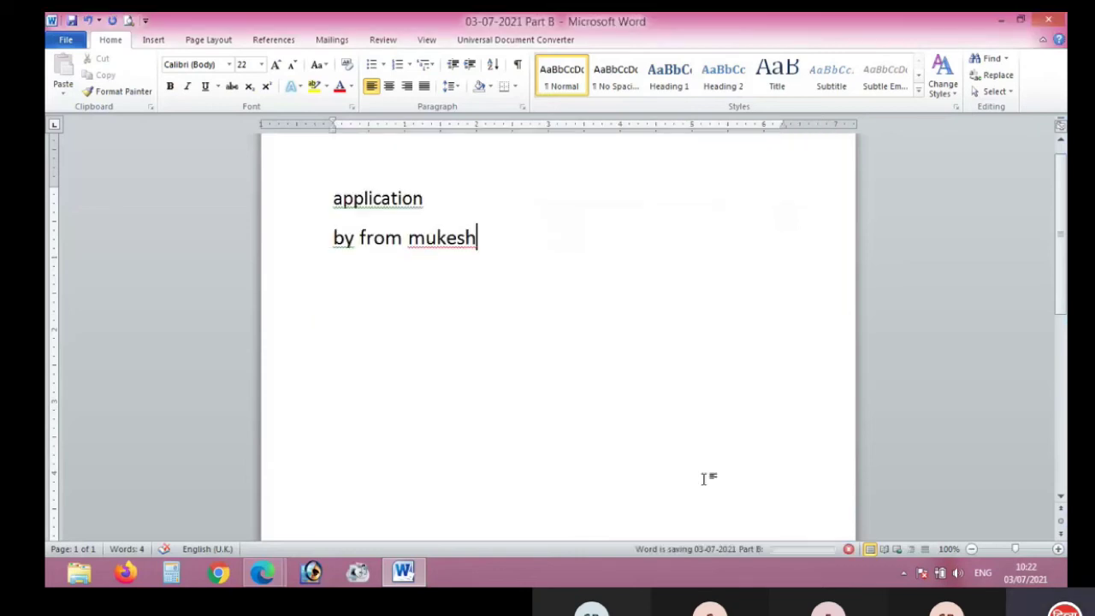
left_click(1001, 19)
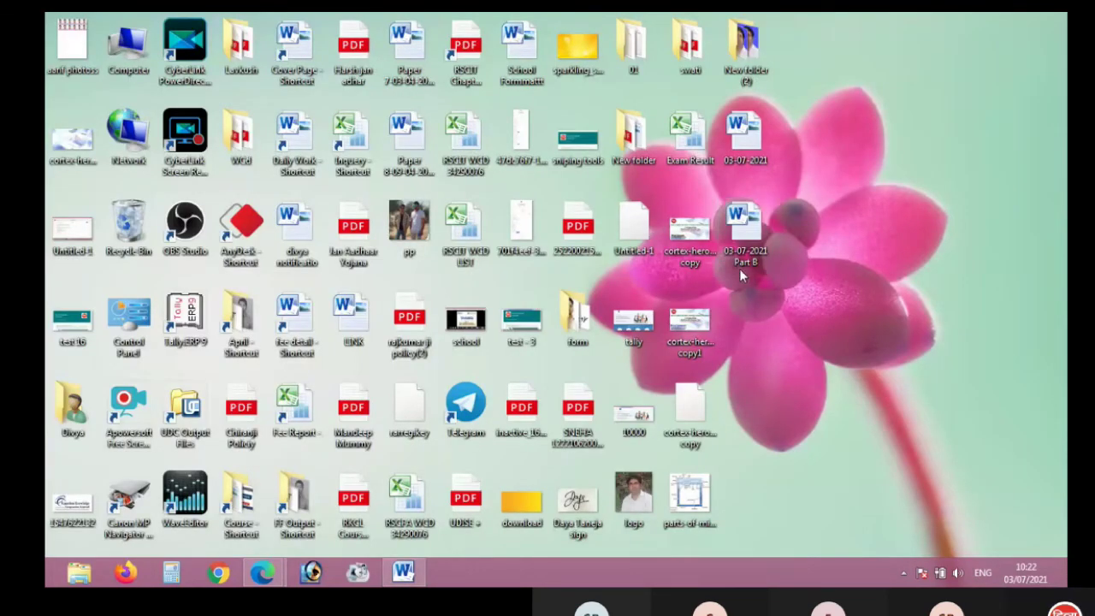
left_click(421, 564)
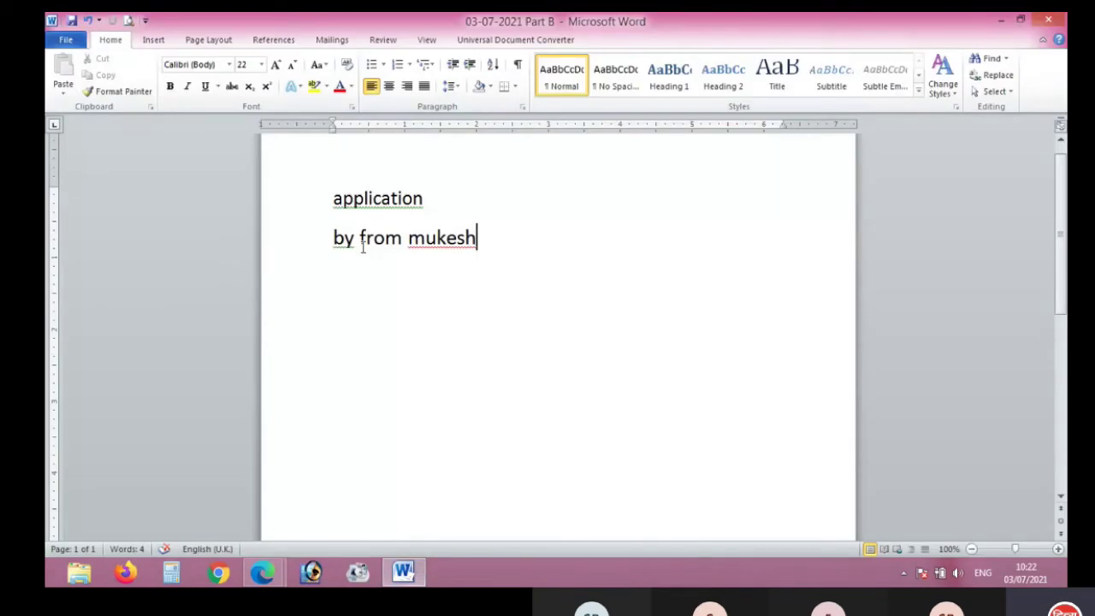
Save the document to the Desktop in PDF format, keeping the file name "03-07-2021 Part B".
left_click(62, 43)
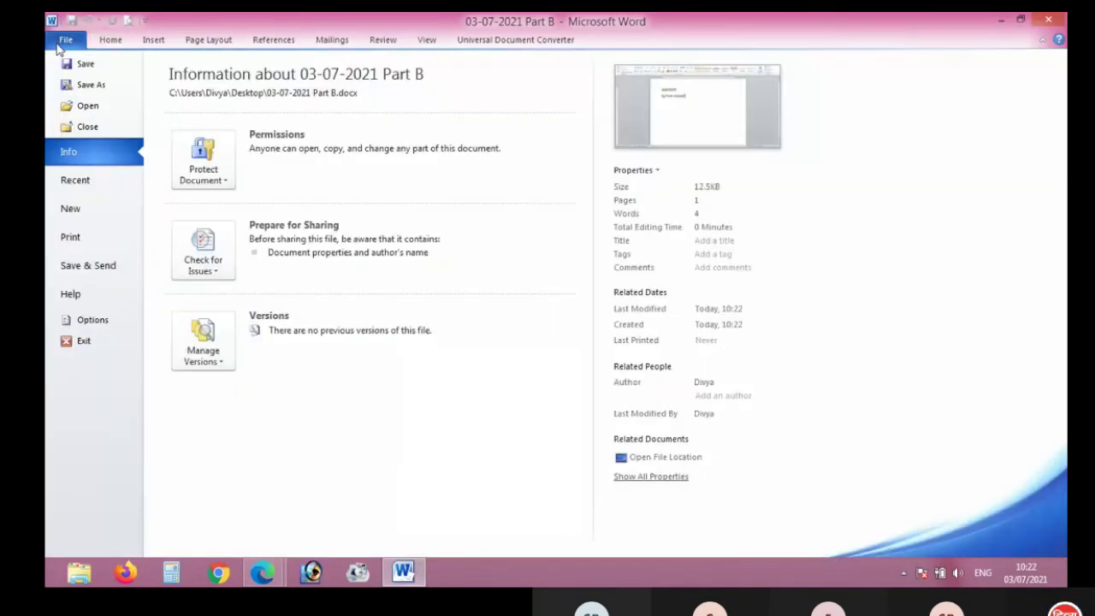
left_click(81, 89)
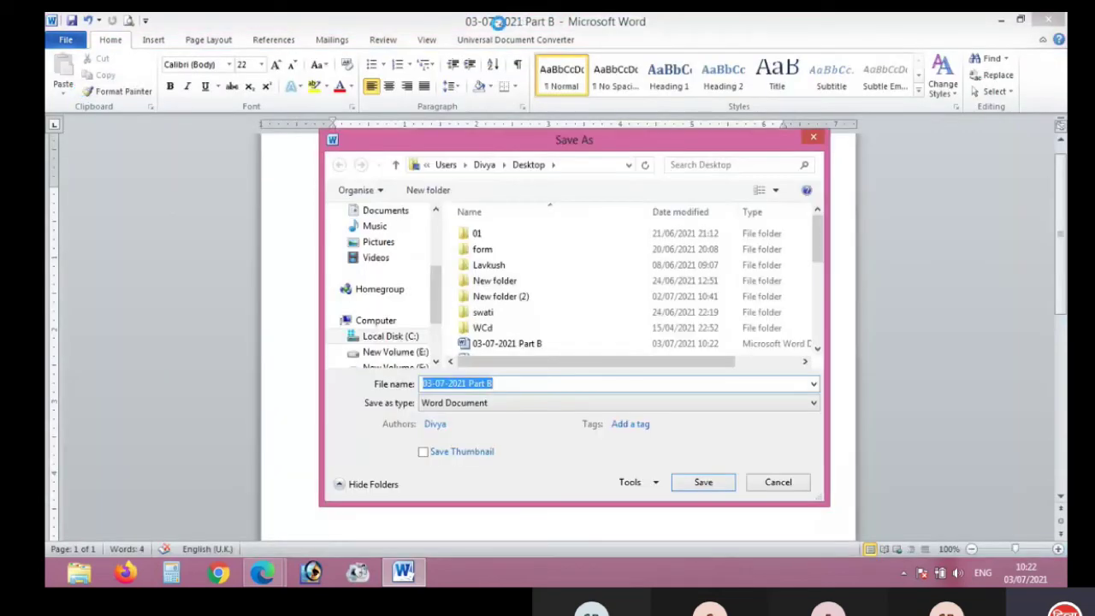
left_click(503, 384)
left_click_drag(503, 384, 390, 369)
left_click(606, 403)
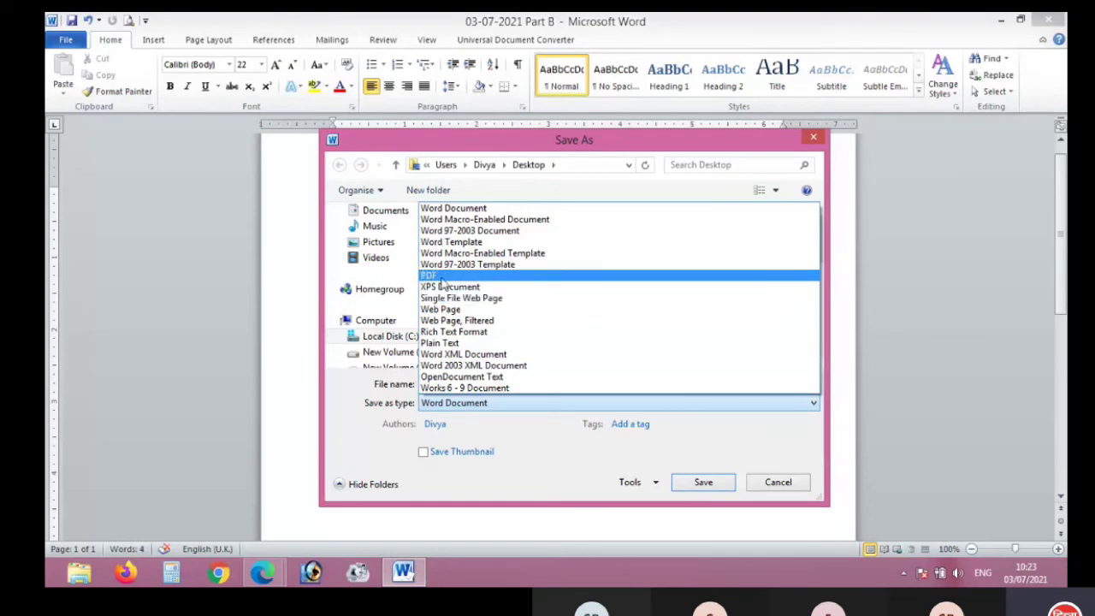
left_click(442, 276)
left_click(703, 518)
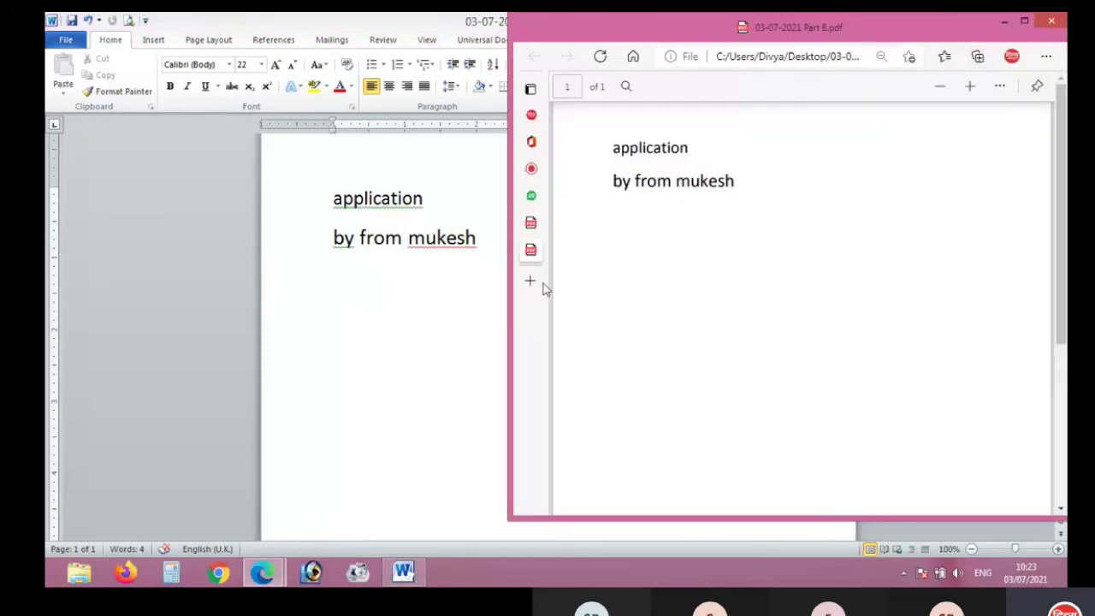
Close the exported PDF in the browser, look at its file on the desktop, and return to Word.
mouse_move(543, 284)
left_click(684, 249)
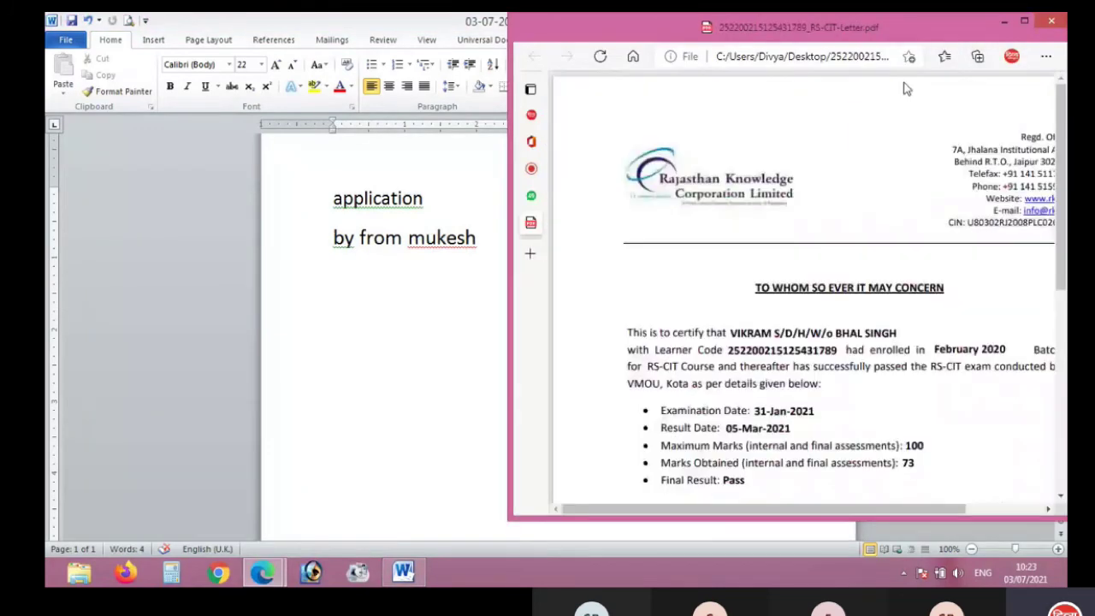
left_click(1004, 21)
left_click(1005, 21)
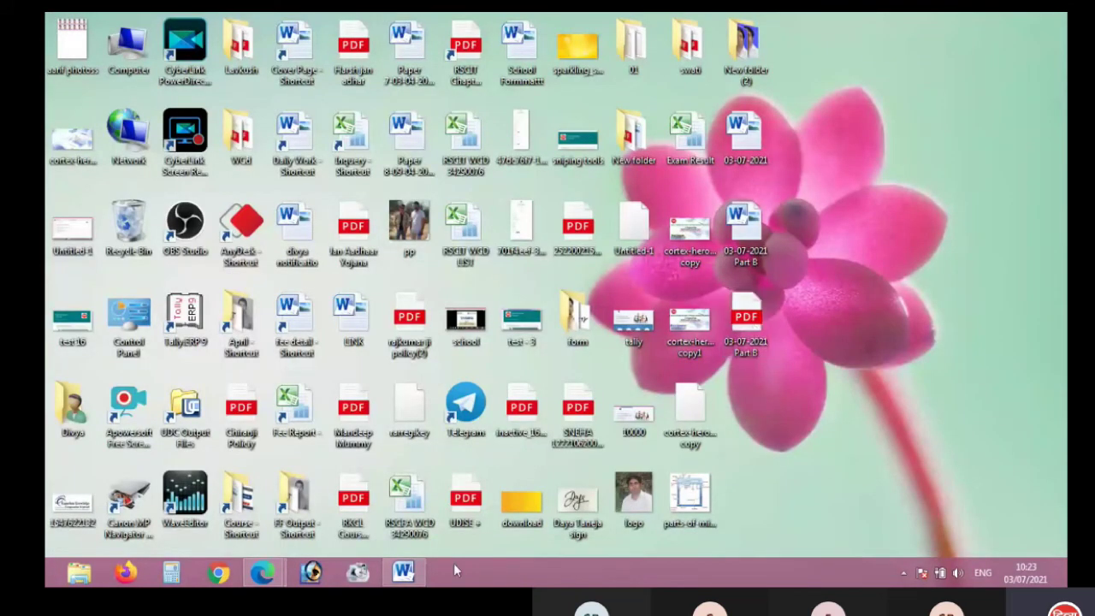
left_click(403, 571)
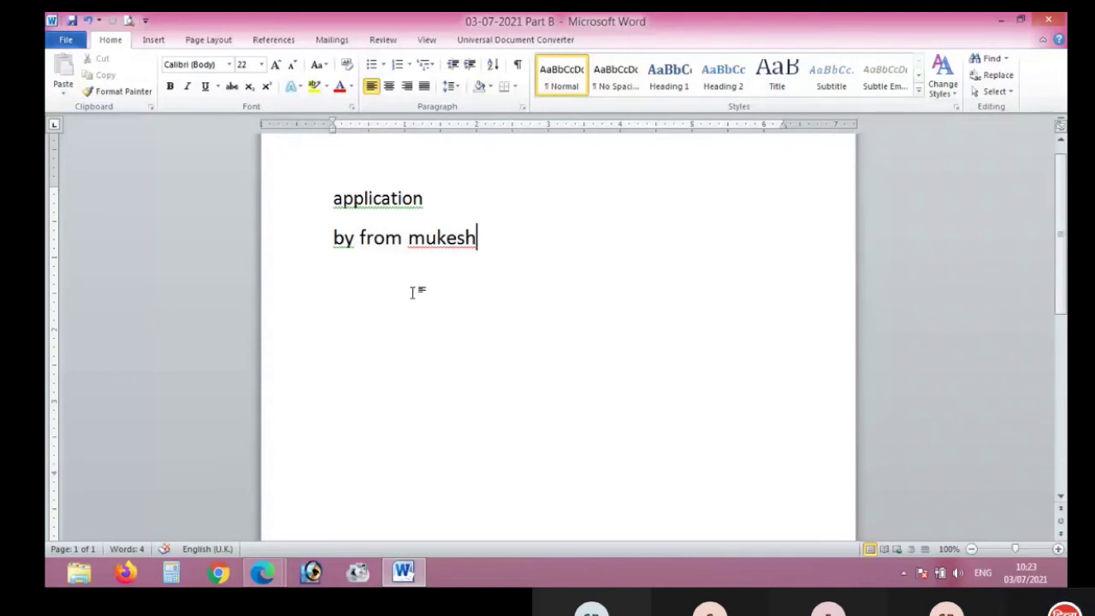
Replace both lines of text on the page with the letter "a".
left_click(301, 255)
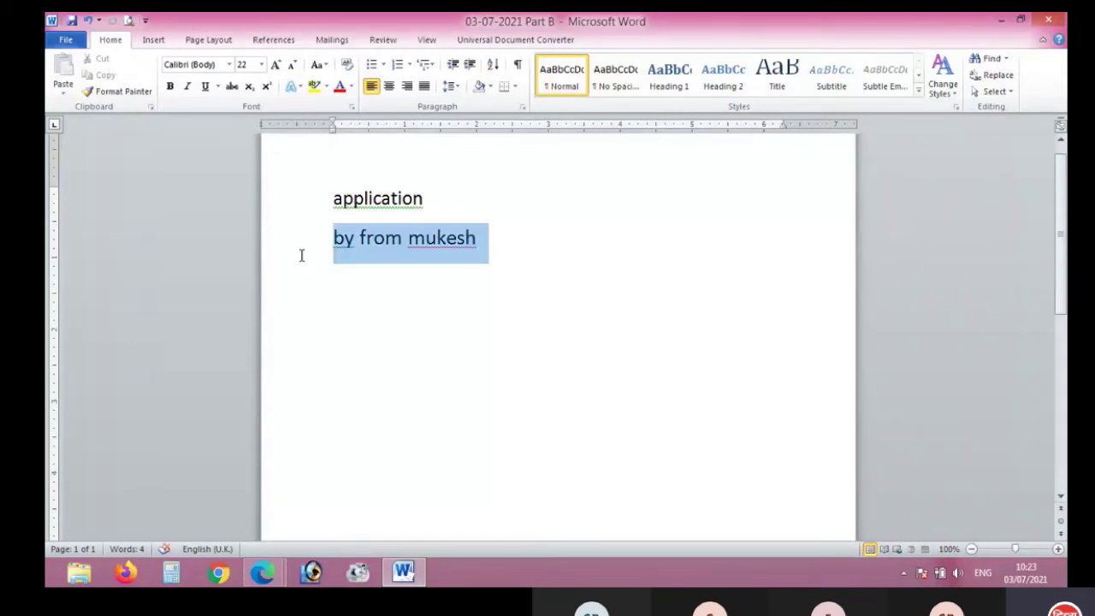
left_click_drag(301, 255, 344, 213)
type("a")
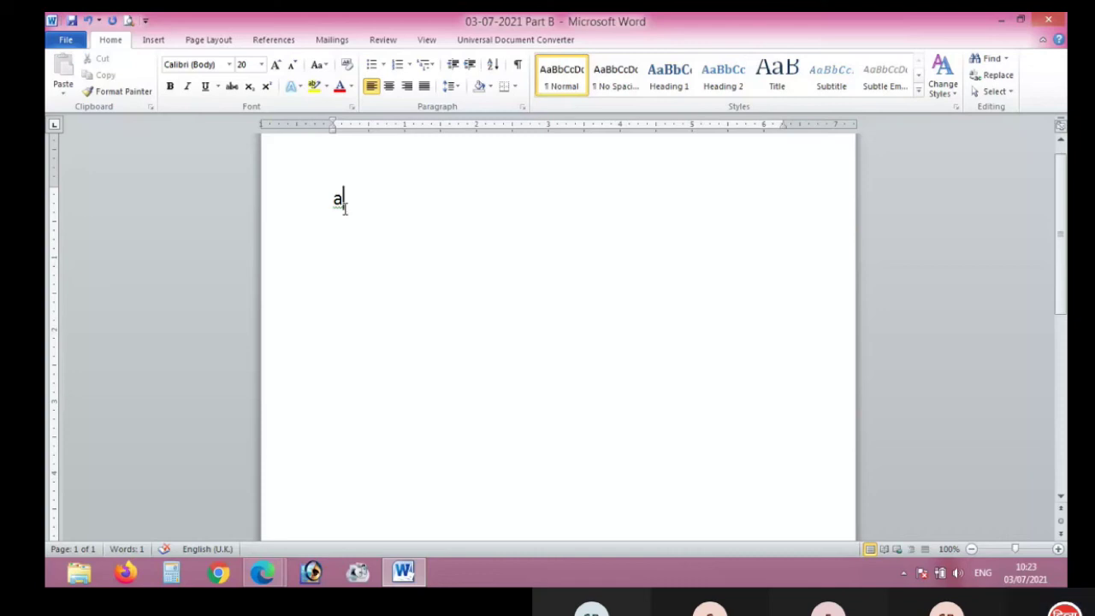
Open the Word document "03-07-2021" from the Desktop and select its word "application".
left_click(66, 39)
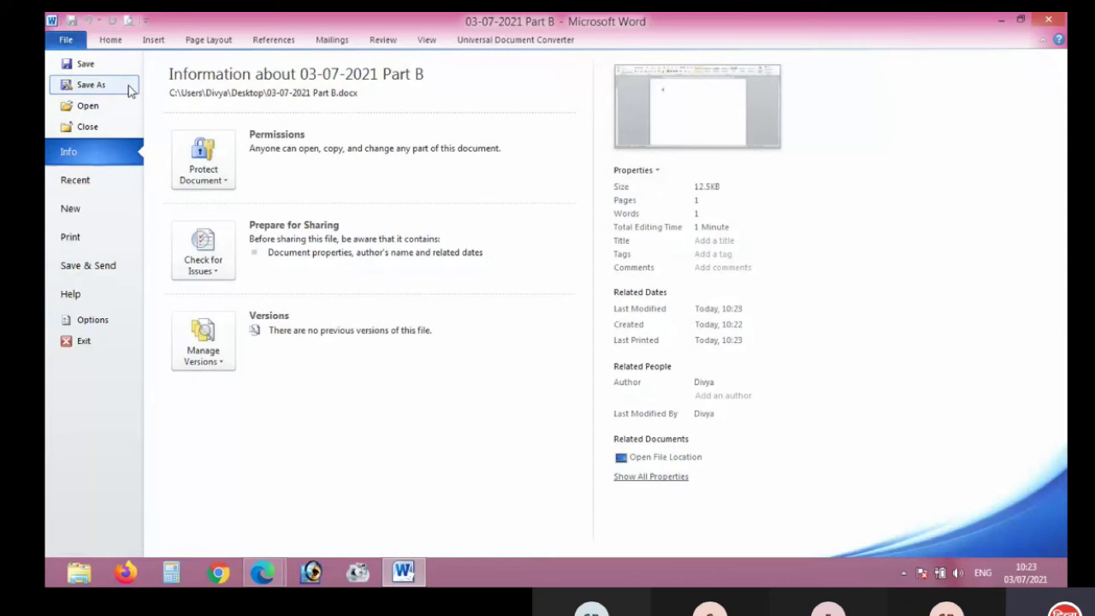
left_click(88, 106)
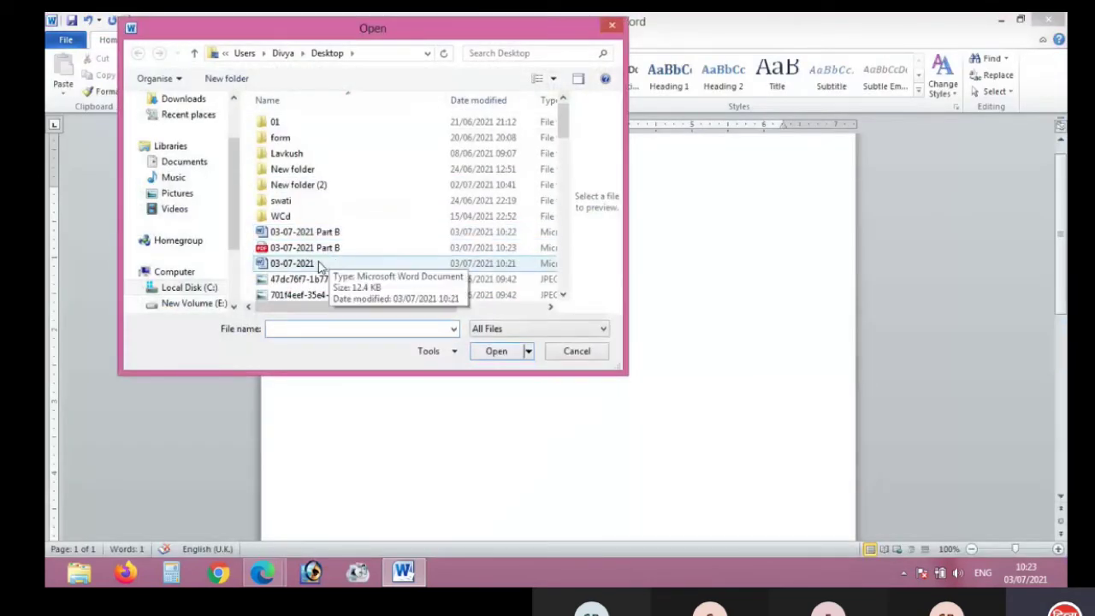
left_click(317, 266)
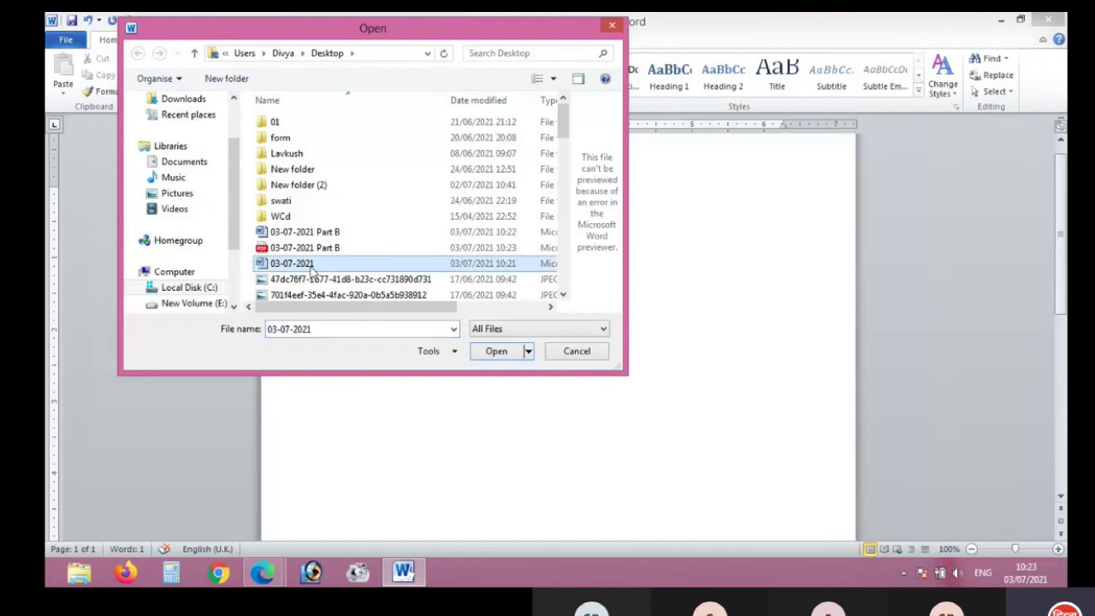
left_click(503, 352)
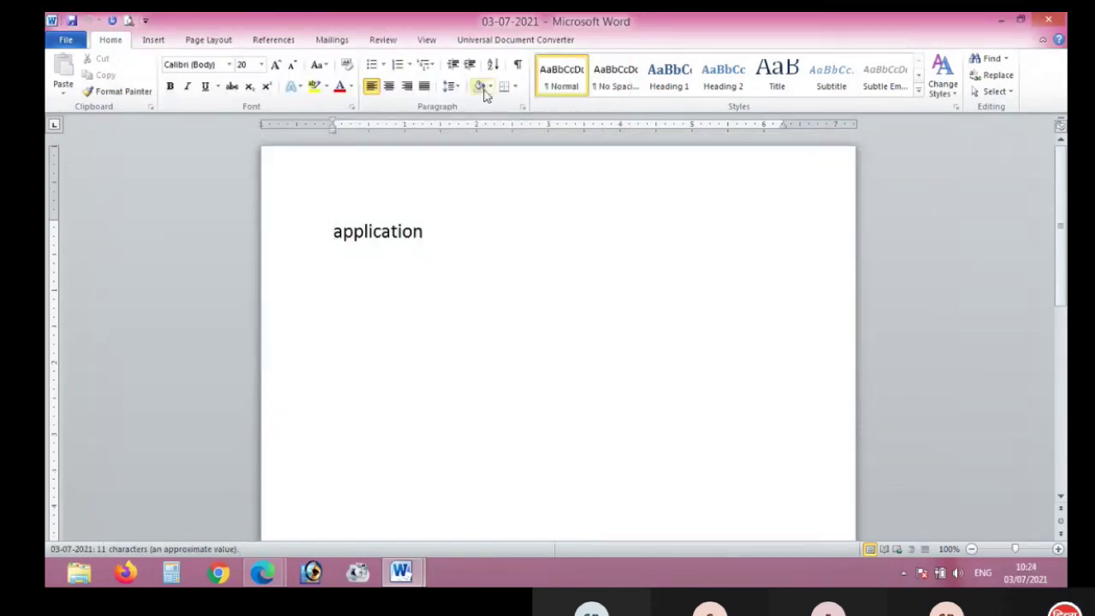
left_click_drag(427, 231, 326, 230)
Open the PDF file "03-07-2021 Part B" from the Desktop, converting it with the Windows (Default) text encoding.
left_click(66, 39)
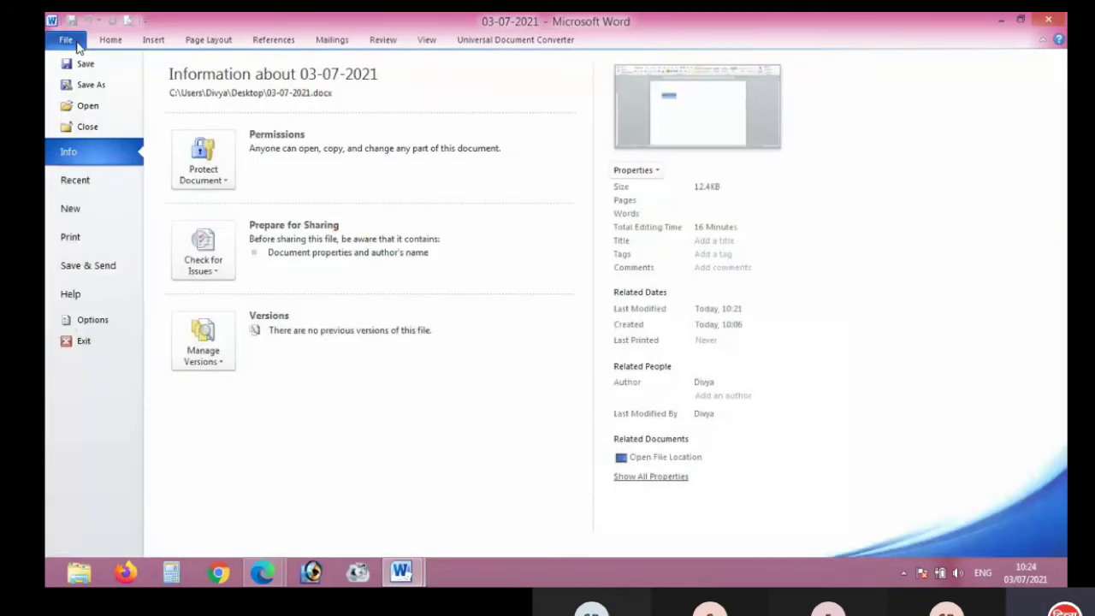
left_click(87, 105)
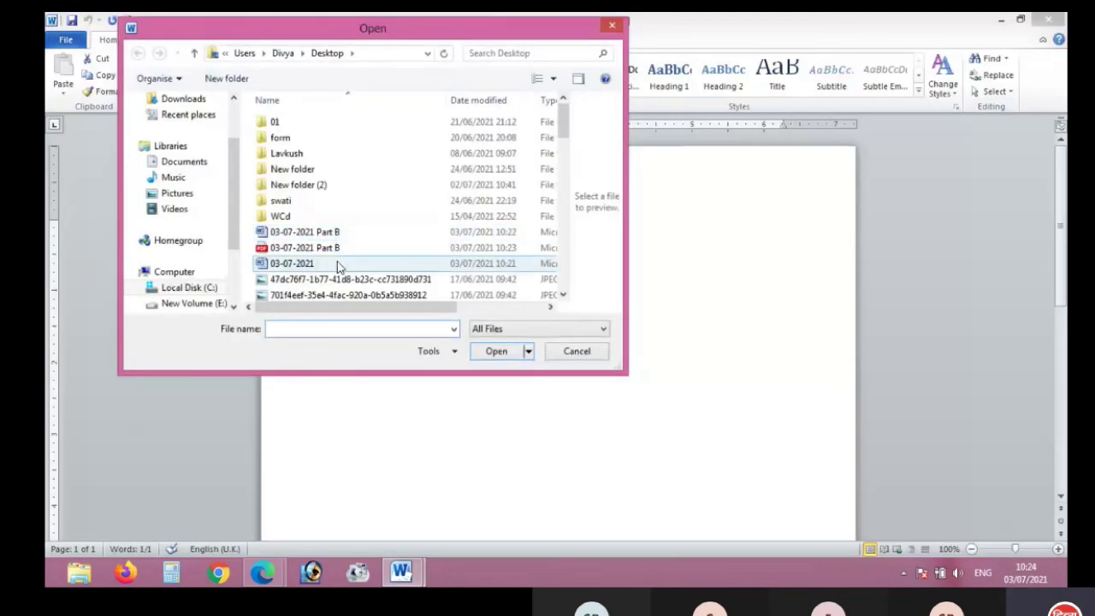
double_click(337, 247)
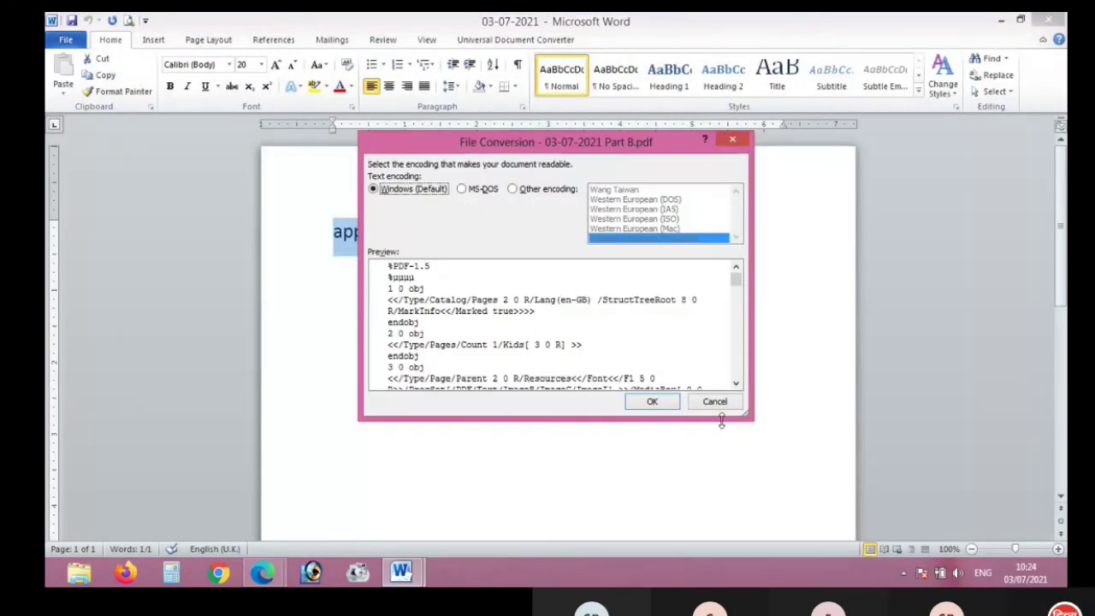
left_click(653, 402)
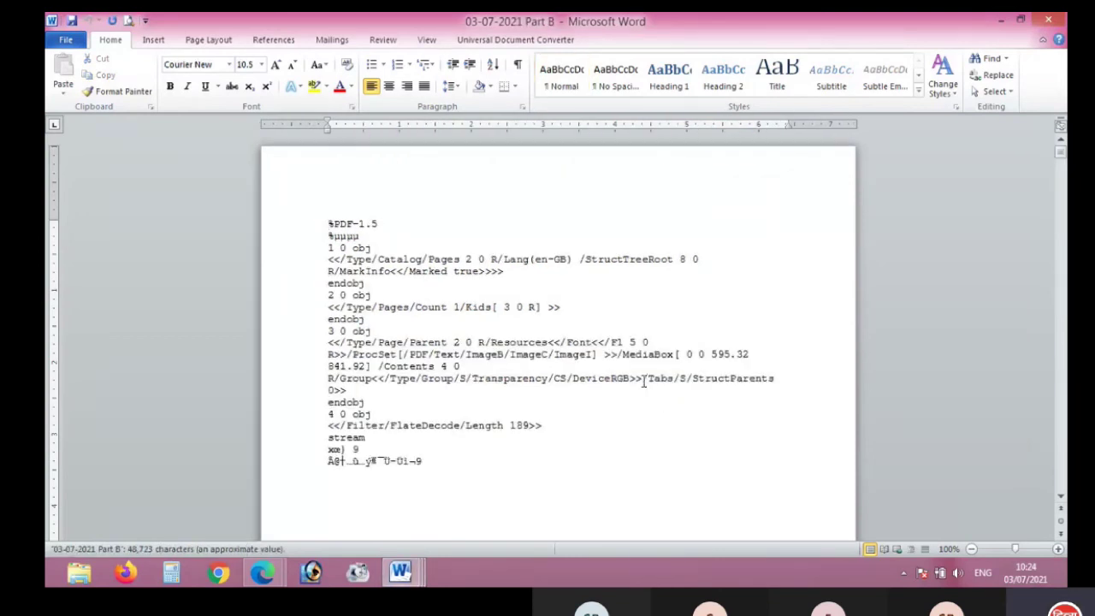
Return to the Word document "03-07-2021 Part B" through its Desktop file and undo the replacement of its two text lines.
left_click(66, 39)
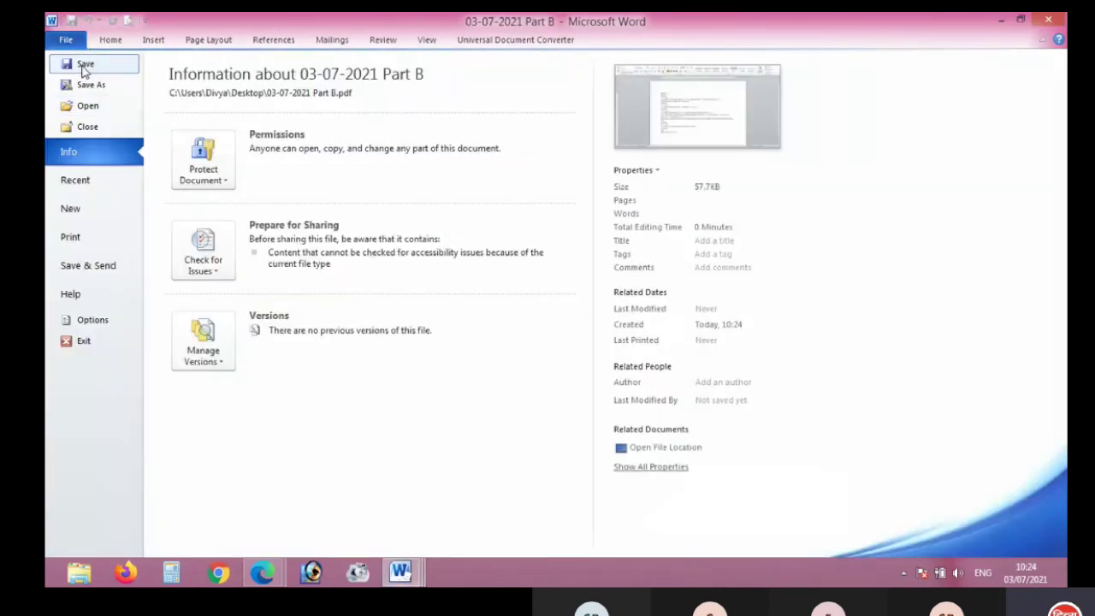
left_click(88, 106)
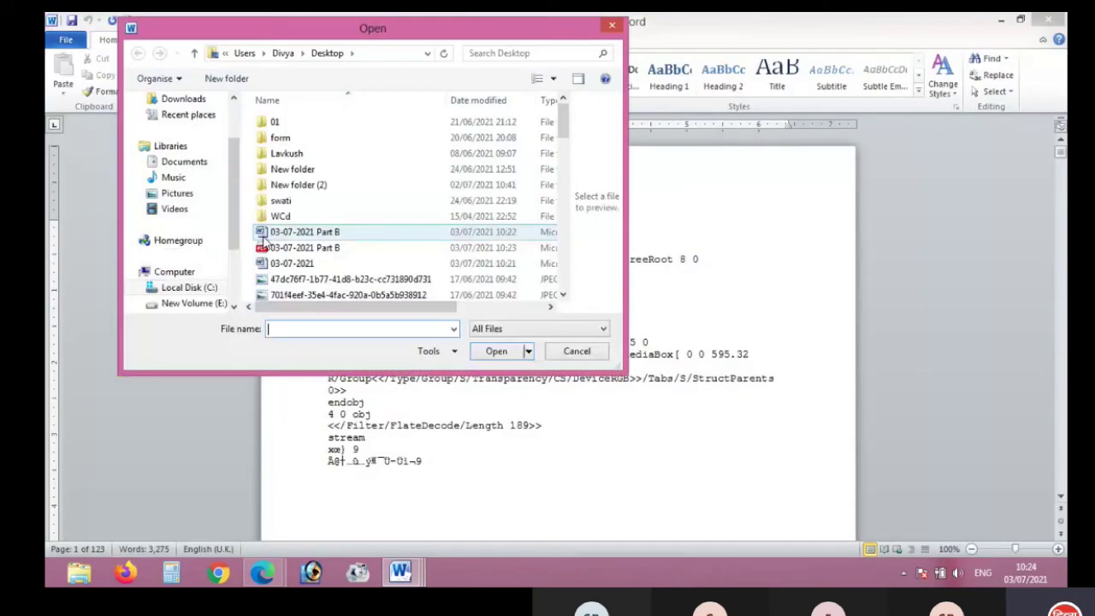
double_click(291, 232)
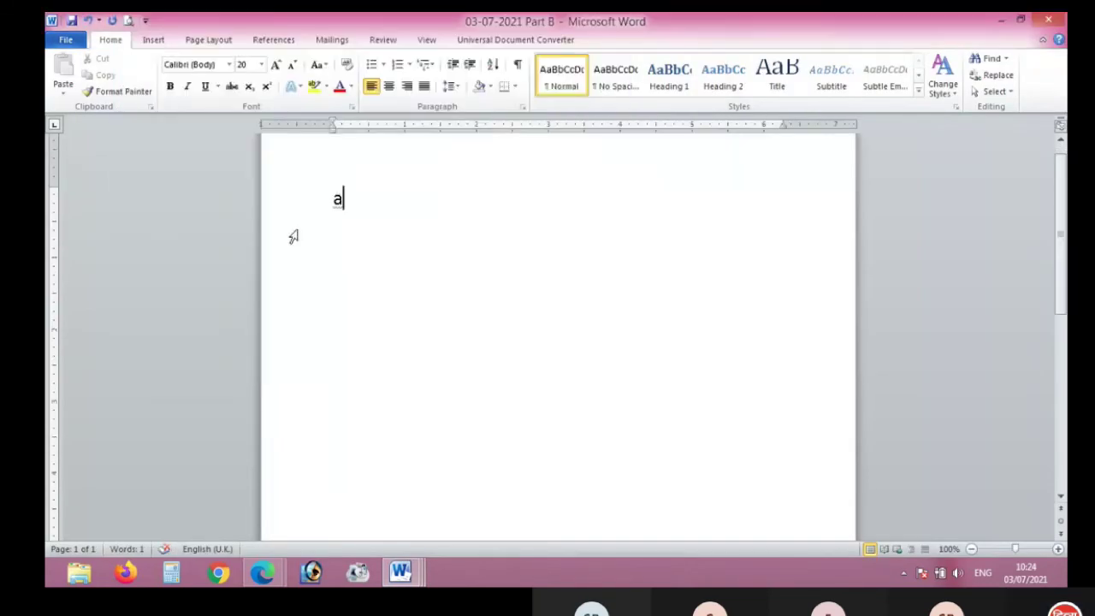
left_click(89, 21)
left_click(89, 20)
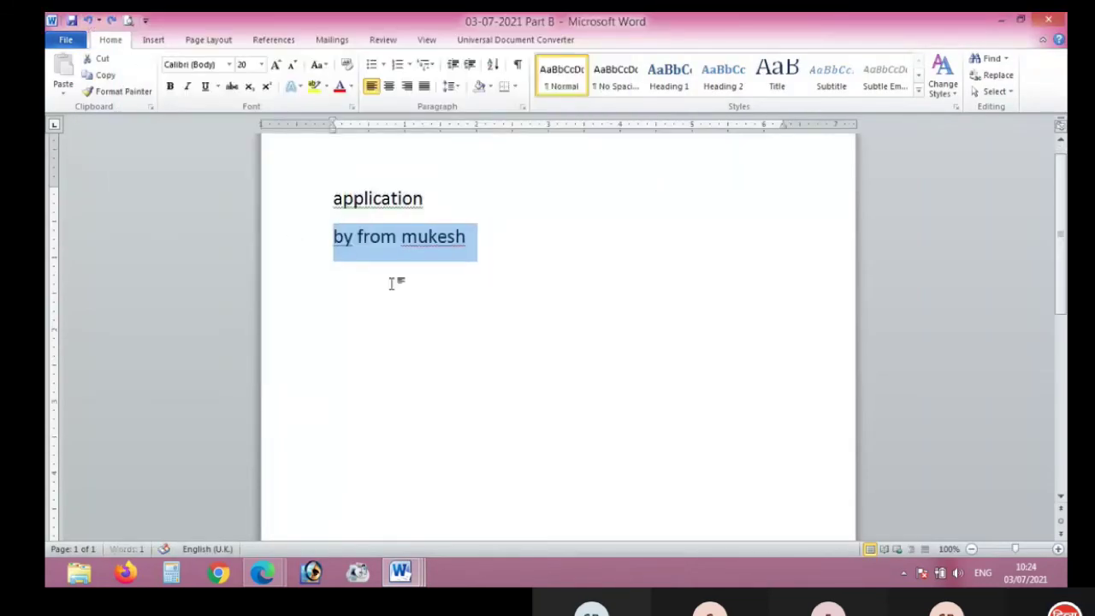
Close the Word document "03-07-2021 Part B" without saving its changes, and close the other open documents.
left_click(66, 40)
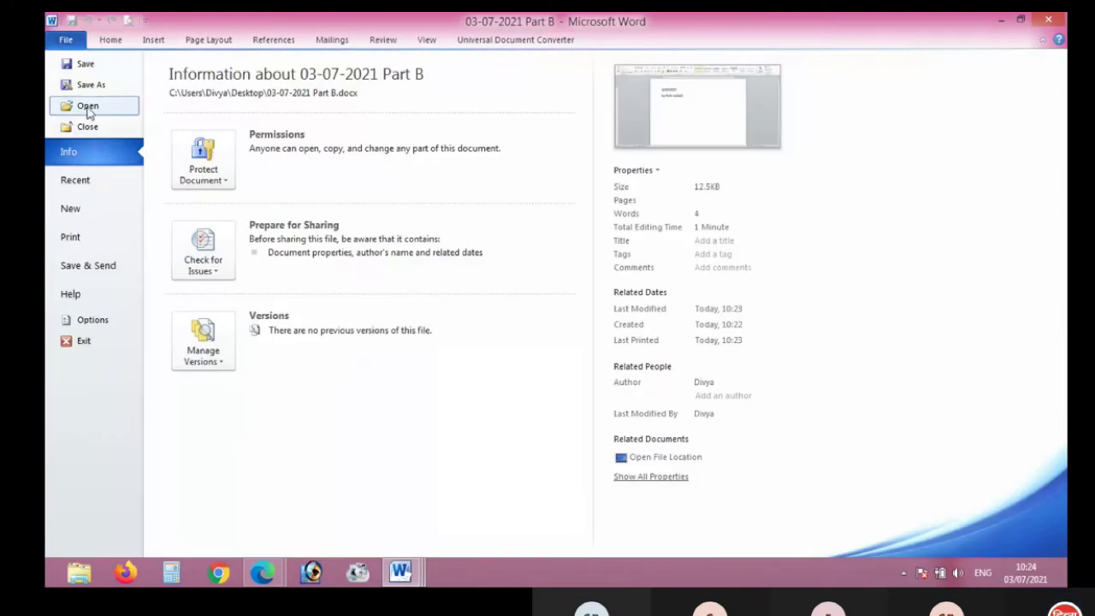
left_click(87, 127)
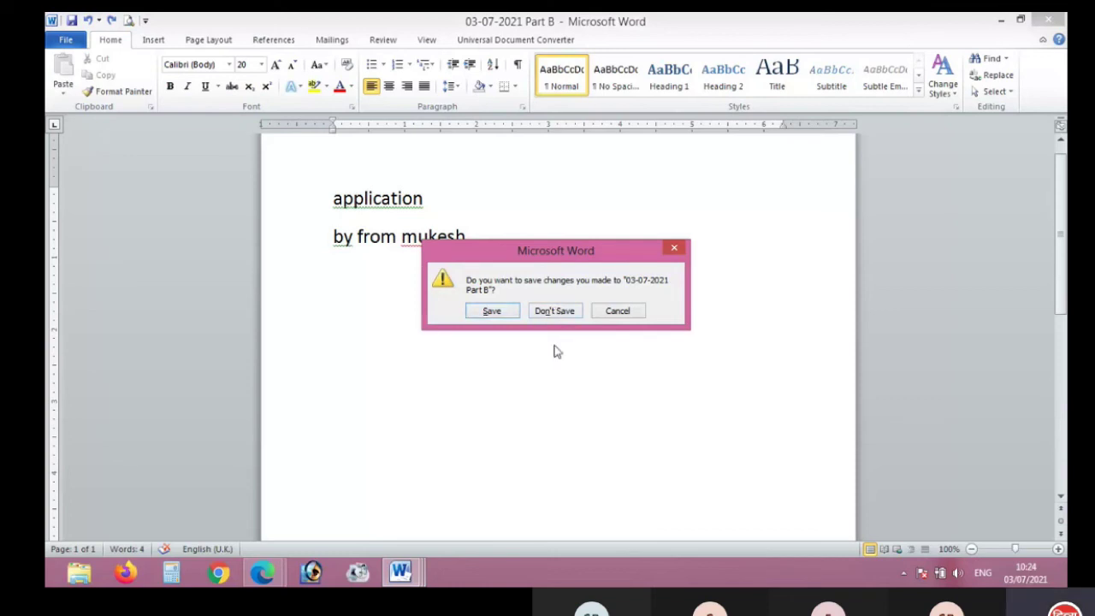
left_click(555, 311)
left_click(65, 40)
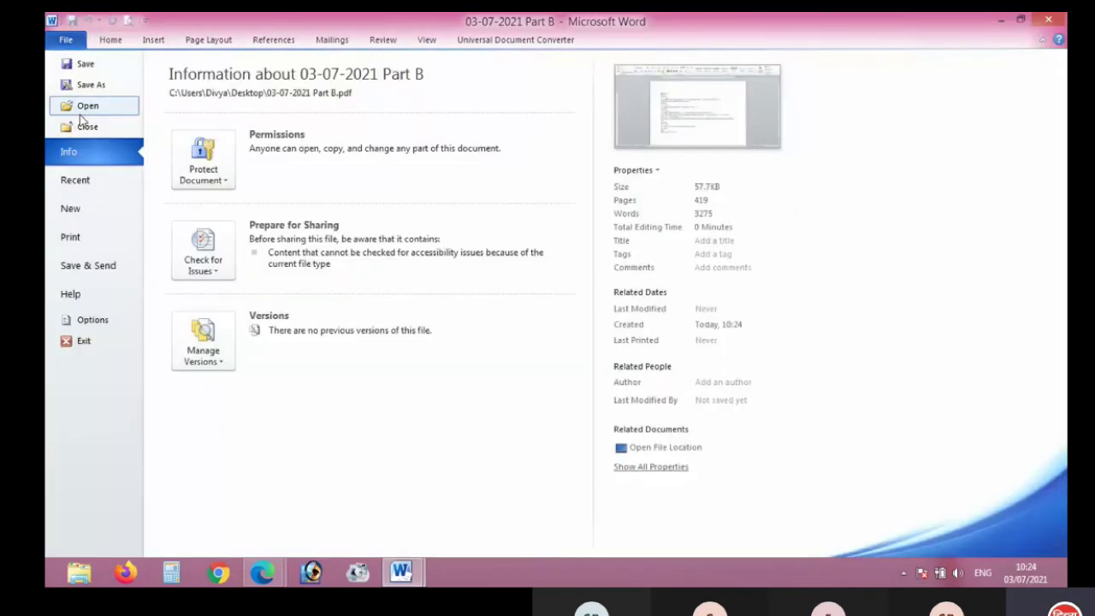
left_click(77, 125)
left_click(102, 75)
left_click(65, 39)
left_click(77, 127)
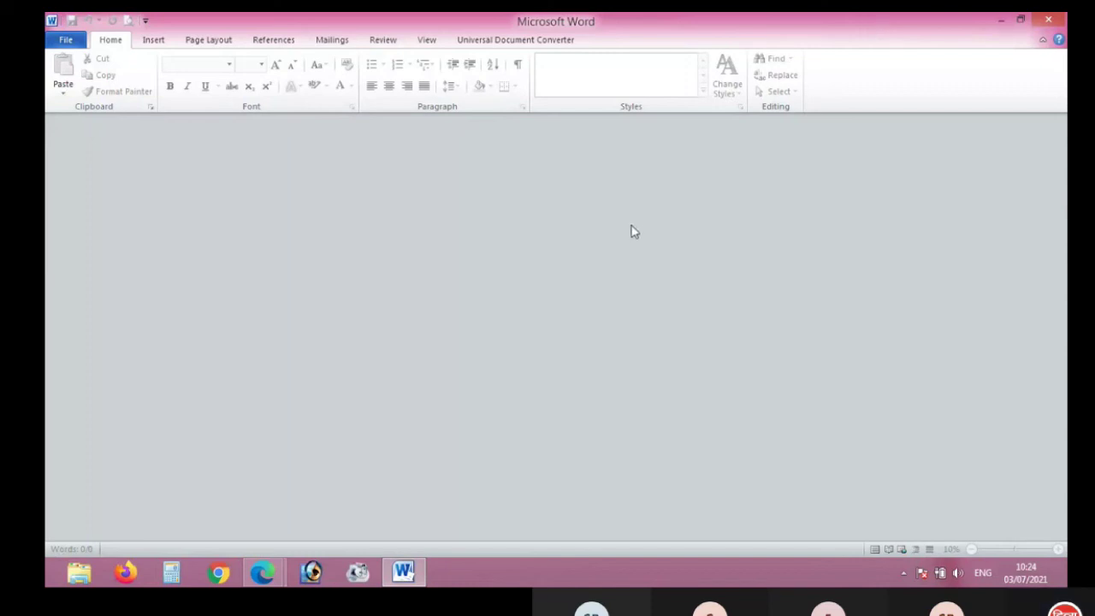
Reopen the Word document "03-07-2021 Part B" from the recent documents and look over the lists of recent documents and places.
left_click(64, 41)
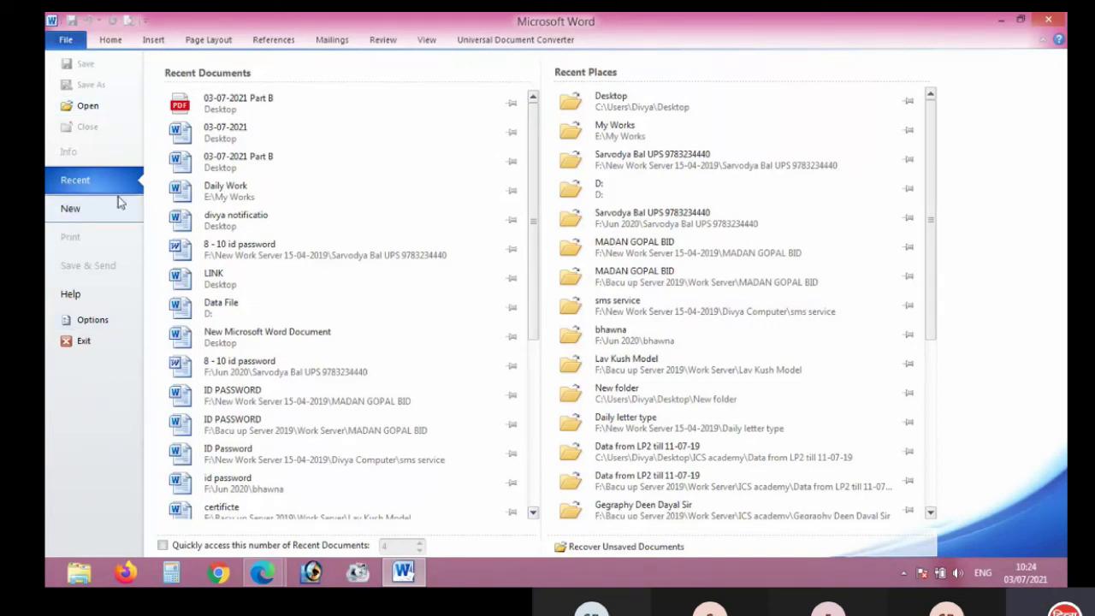
left_click(250, 169)
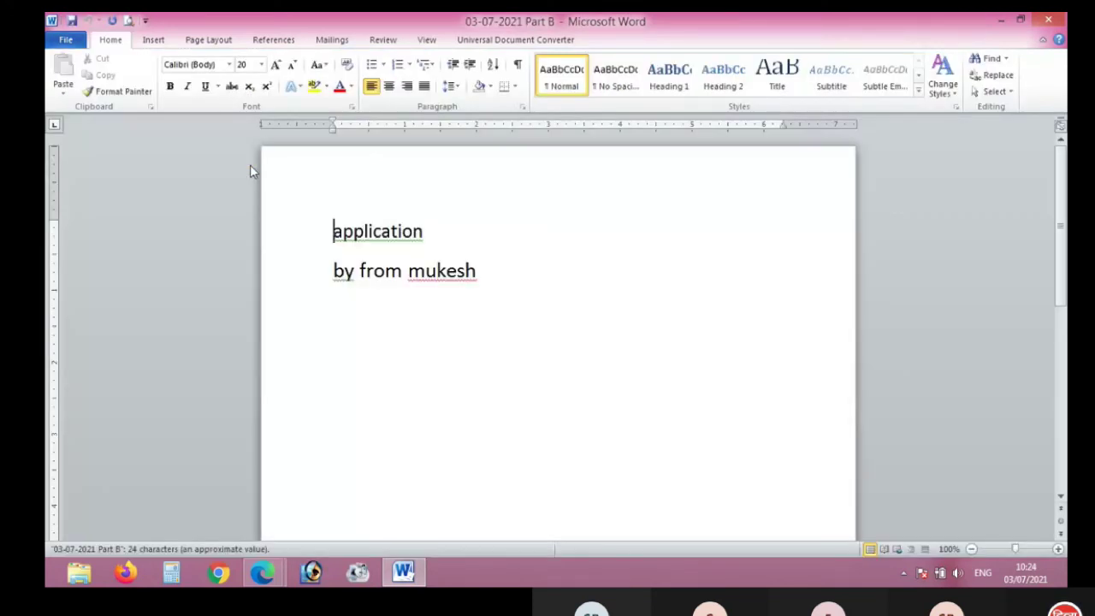
left_click(66, 40)
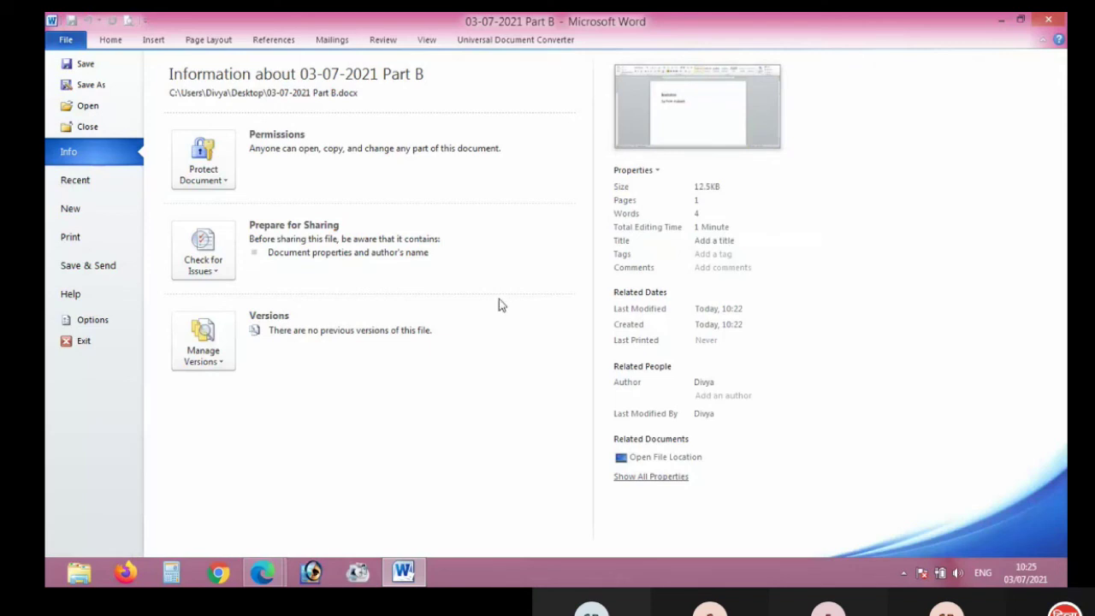
left_click(75, 179)
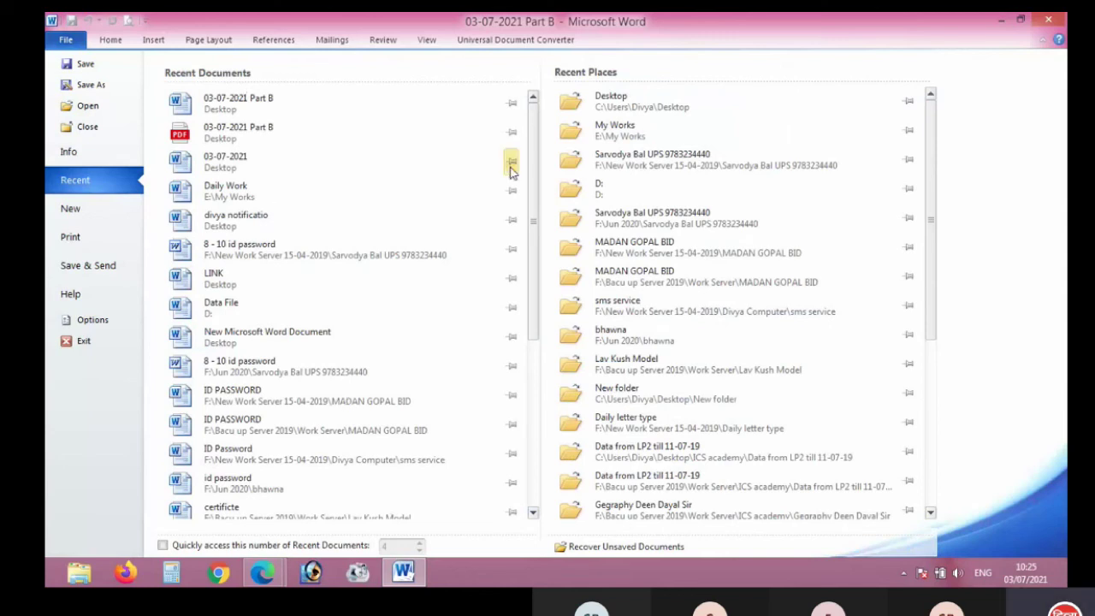
left_click_drag(532, 139, 549, 80)
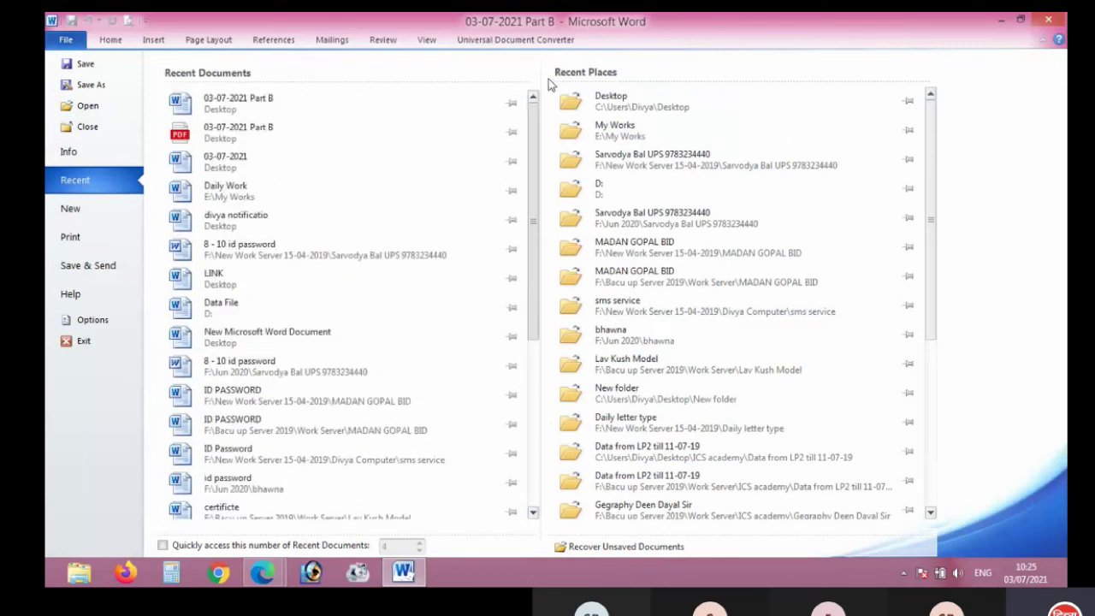
left_click_drag(932, 144, 946, 73)
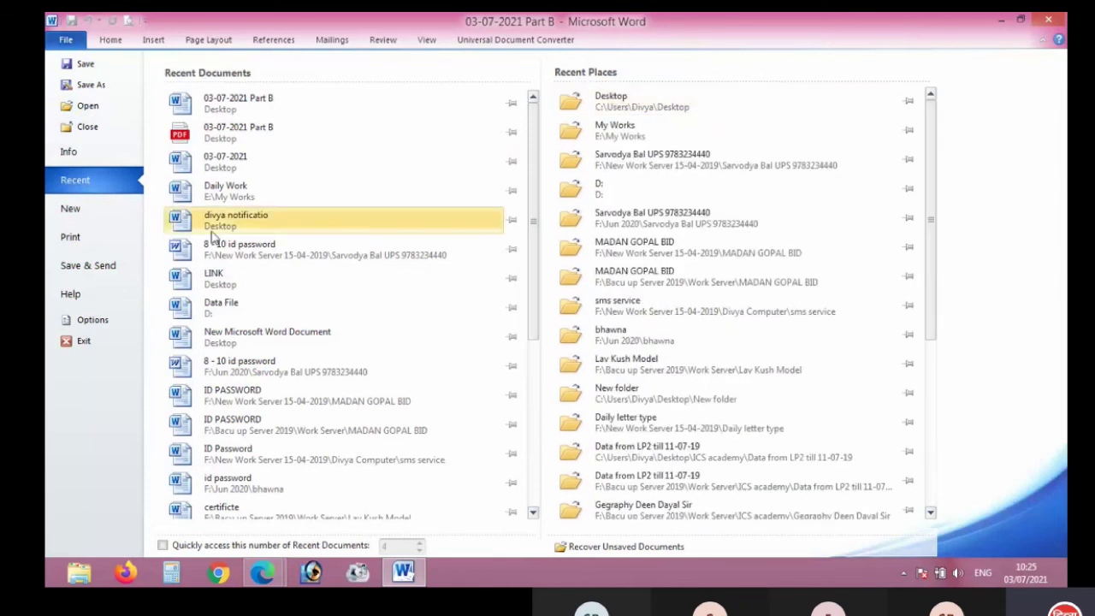
Create a new document from the Apothecary Resume sample template.
left_click(95, 219)
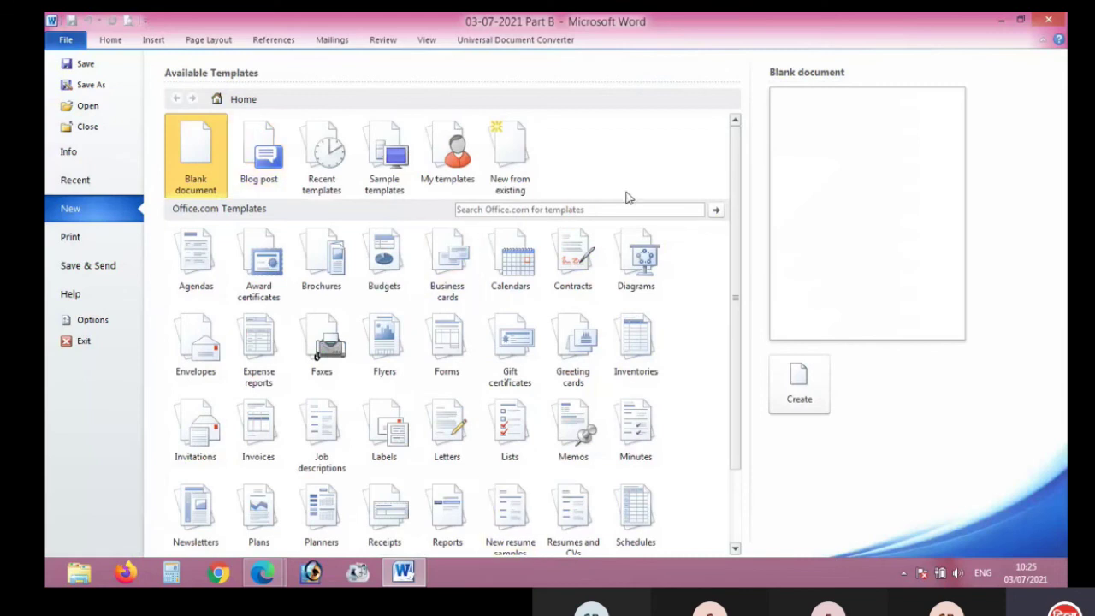
left_click(388, 168)
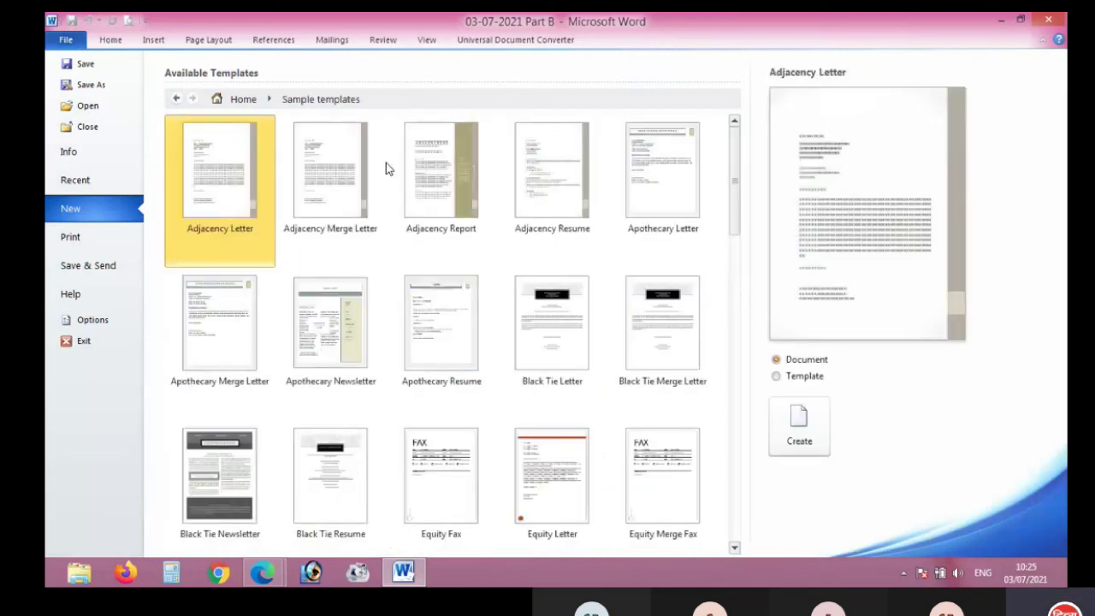
left_click(439, 346)
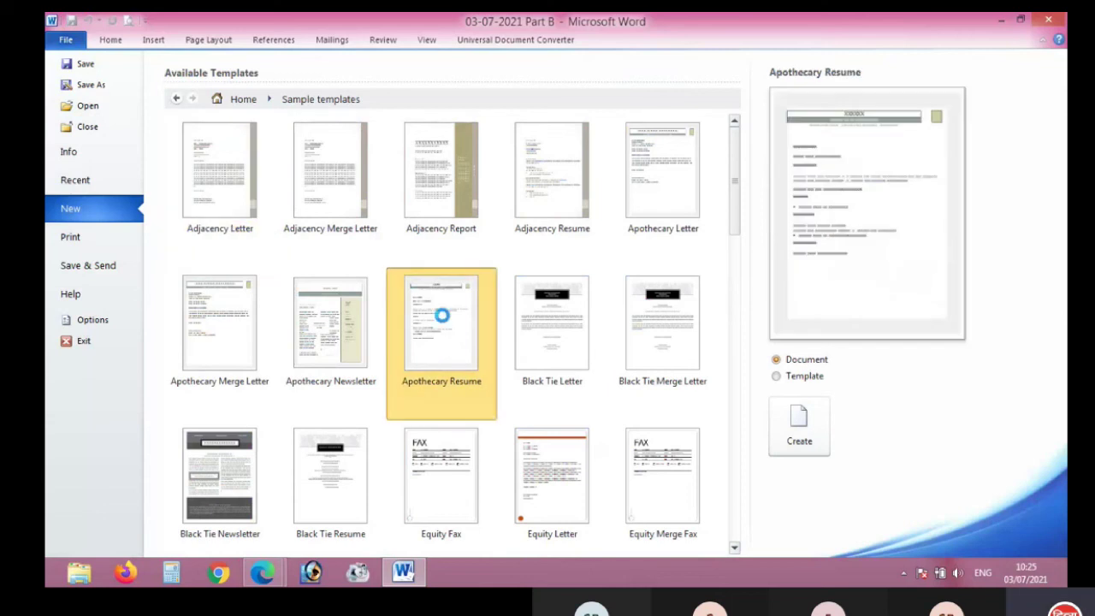
Examine the resume's section headings: Objectives, Experience, Skills, Education and References.
scroll(444, 315, "down", 4)
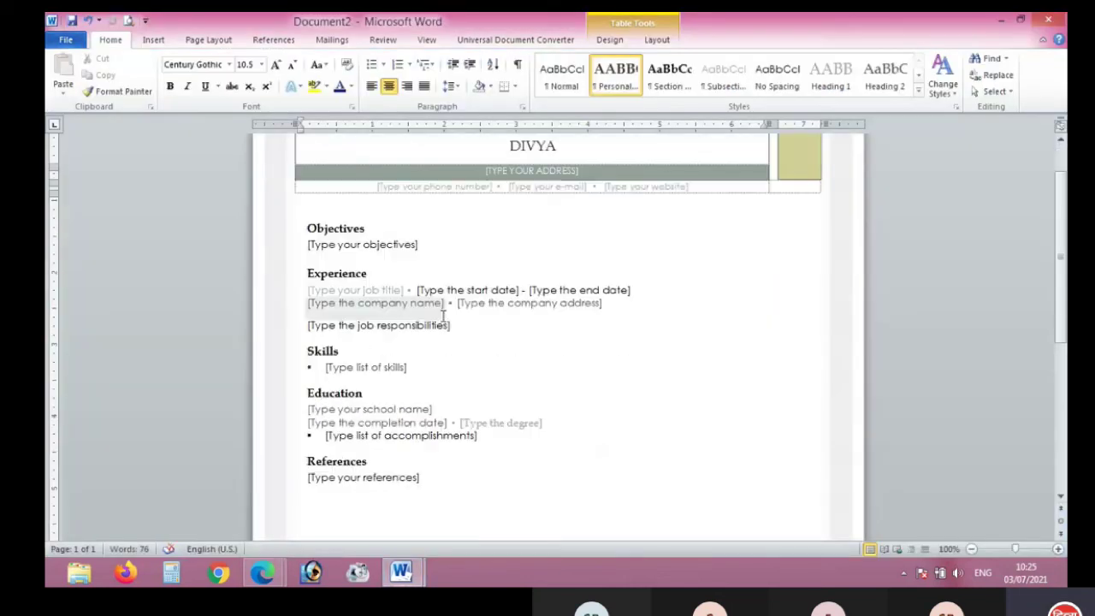
scroll(443, 315, "up", 3)
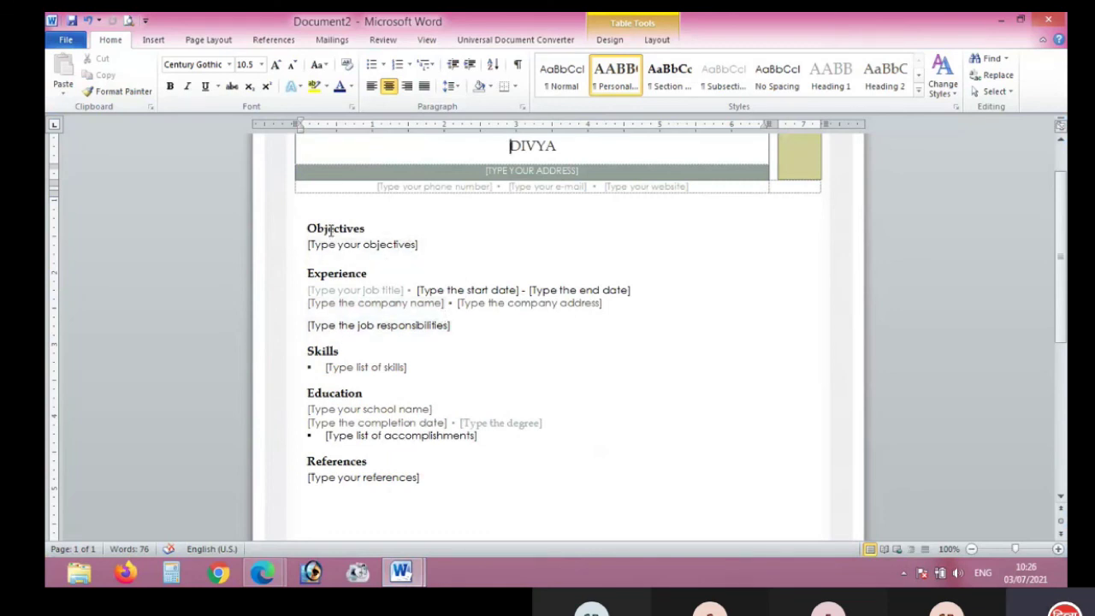
left_click_drag(309, 228, 373, 232)
left_click_drag(309, 273, 387, 276)
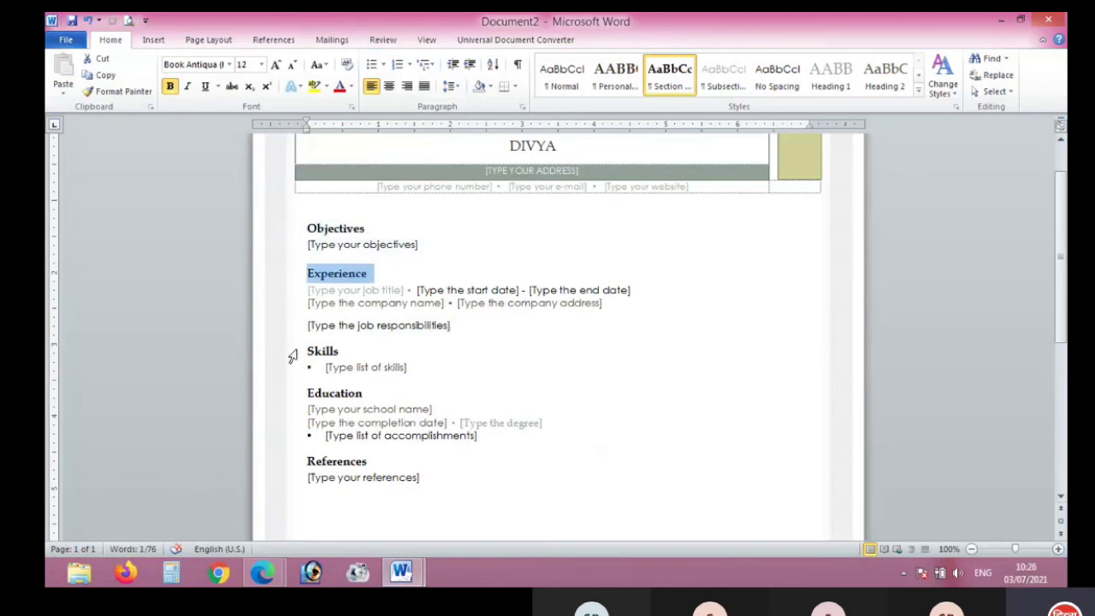
left_click_drag(293, 355, 346, 354)
left_click_drag(379, 397, 293, 400)
left_click_drag(306, 462, 373, 462)
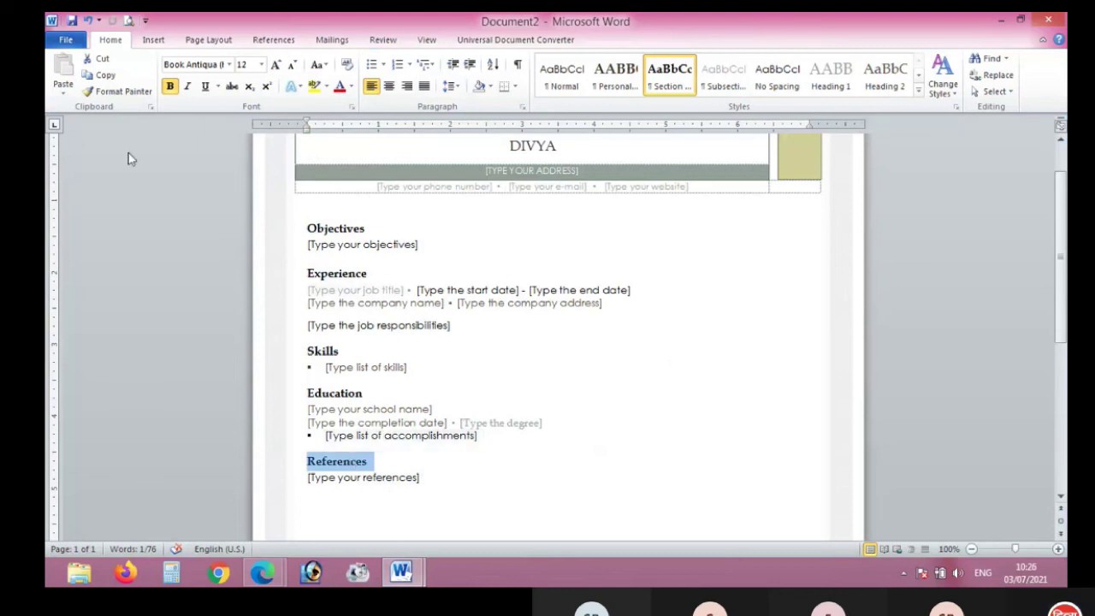
Create a new blank document.
left_click(65, 39)
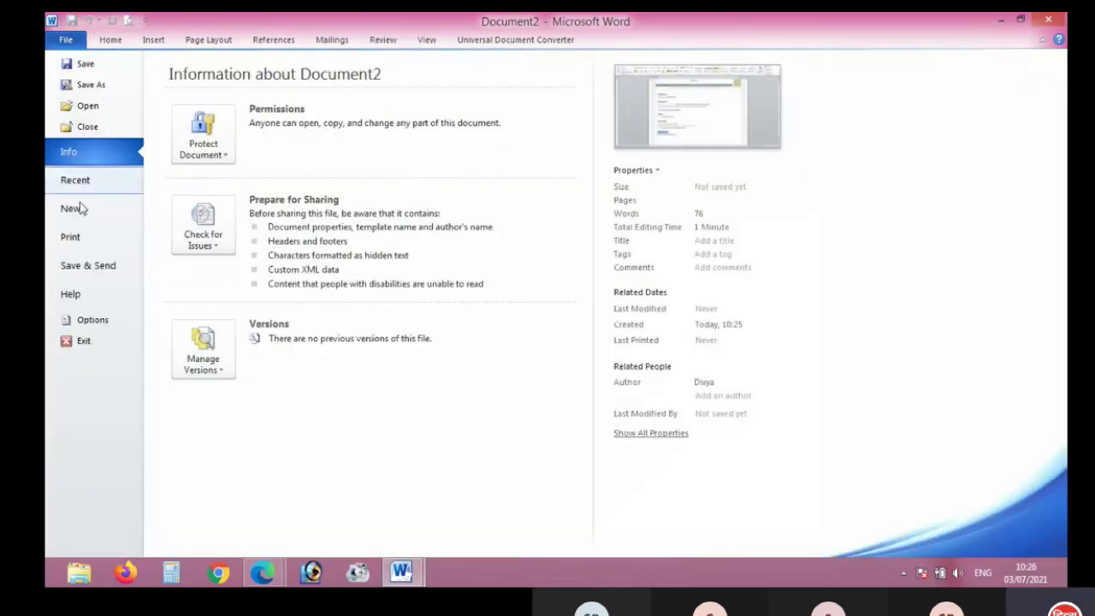
left_click(72, 208)
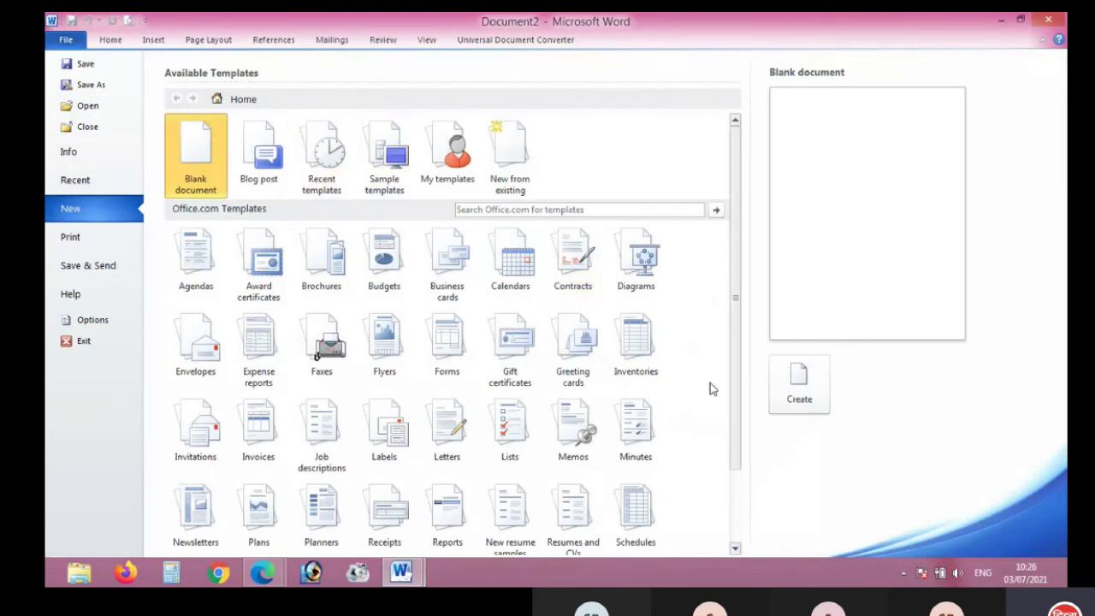
left_click(804, 389)
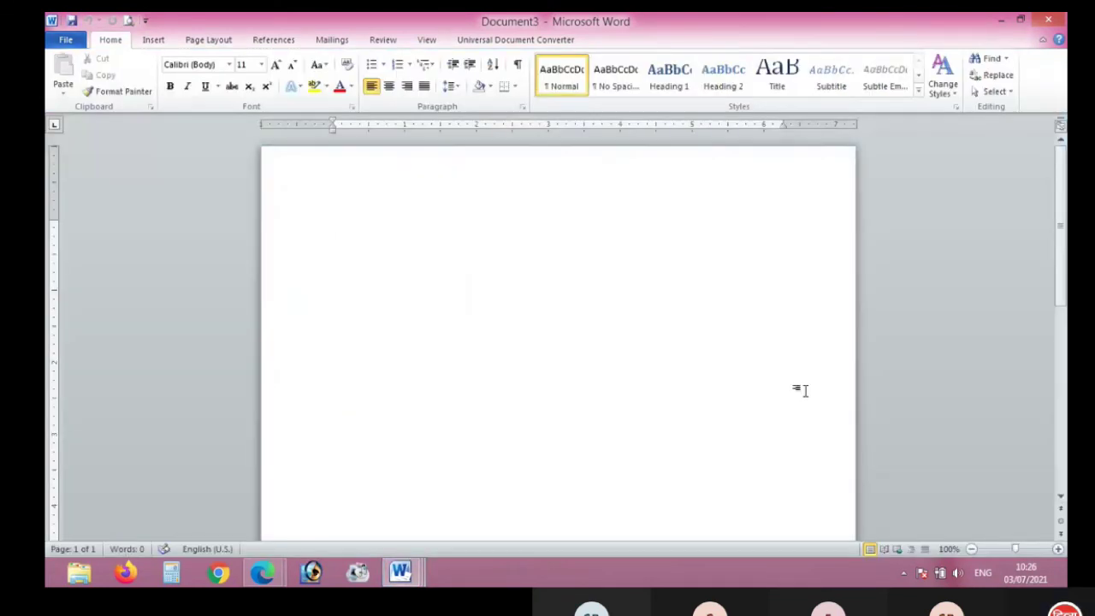
Look at the print settings and the Save & Send options for the blank document.
left_click(68, 41)
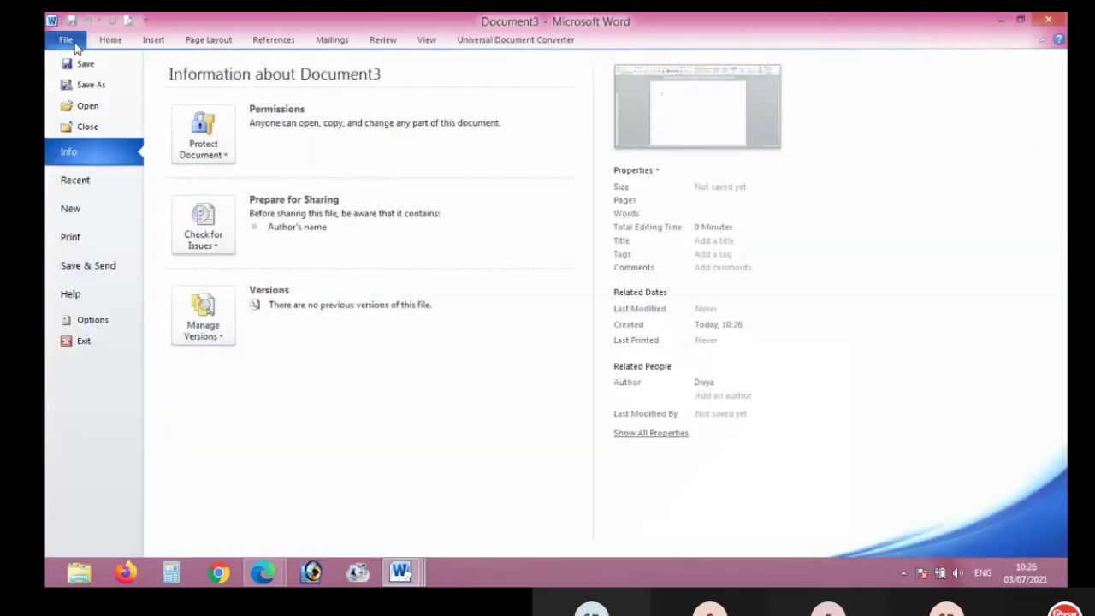
left_click(82, 245)
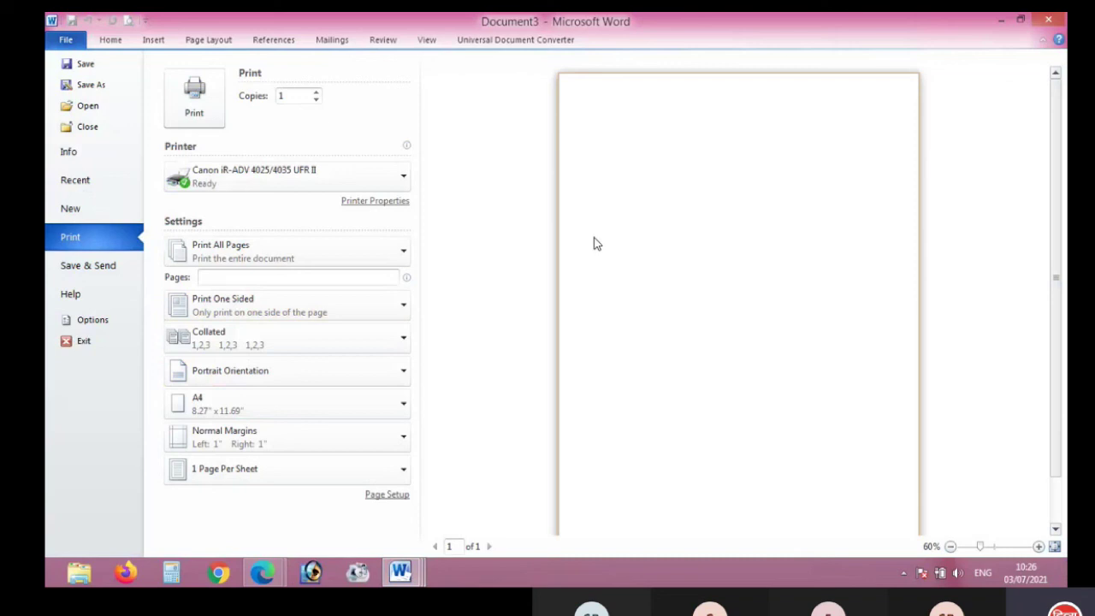
left_click(111, 268)
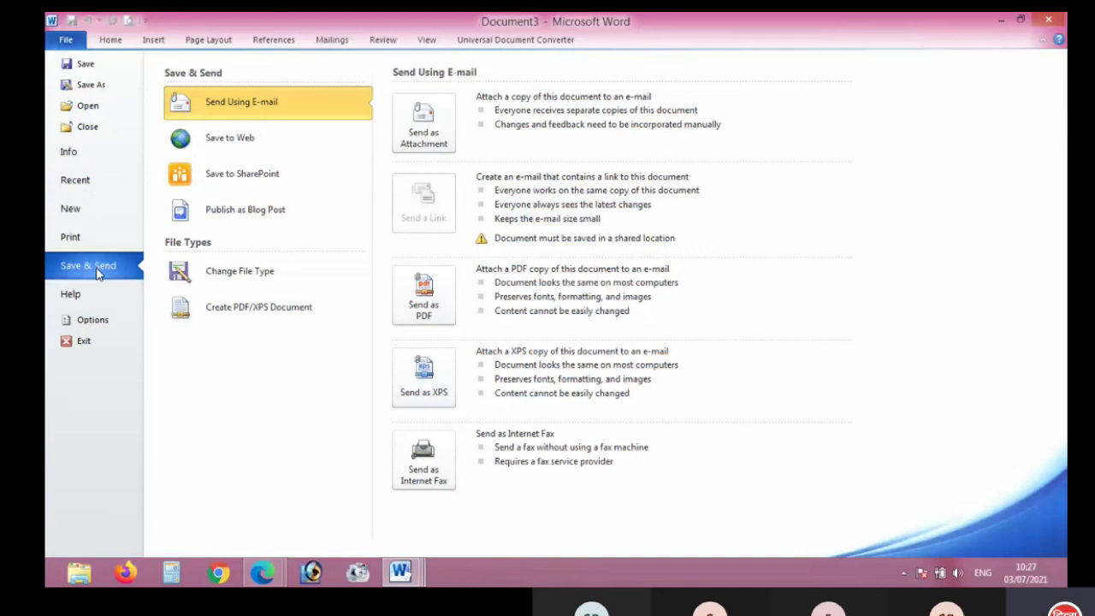
Try the Blue color scheme in the Word options, then reselect Silver and apply it.
left_click(100, 323)
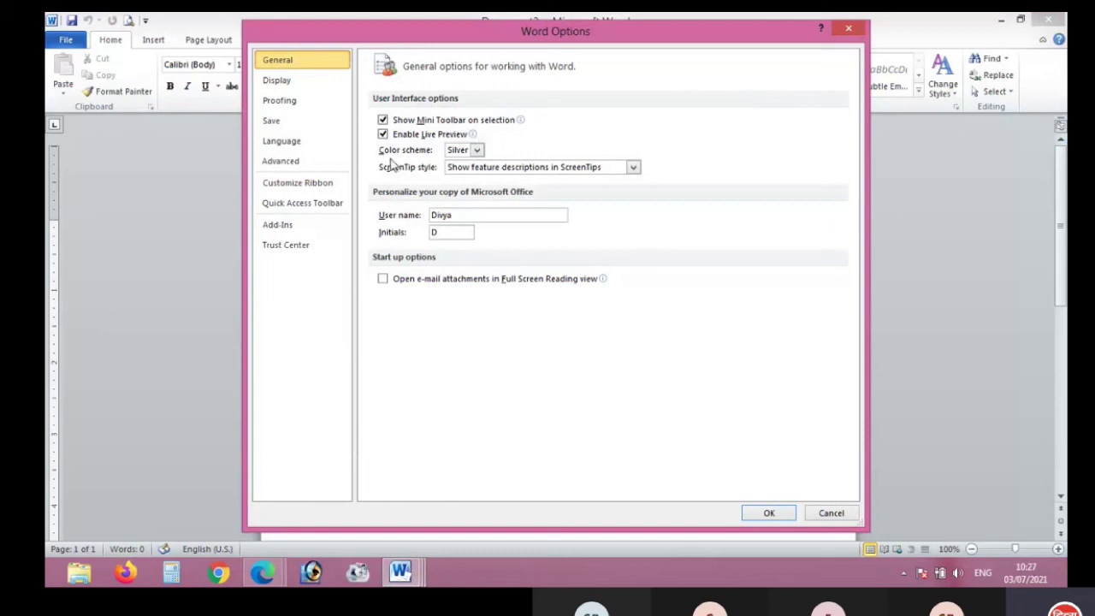
left_click(477, 151)
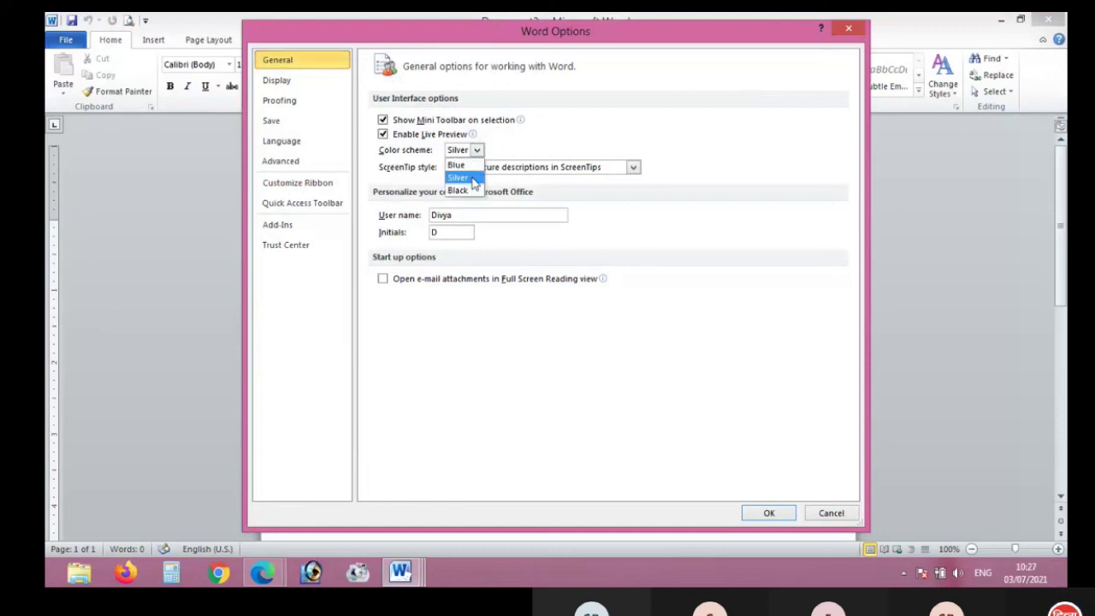
left_click(464, 167)
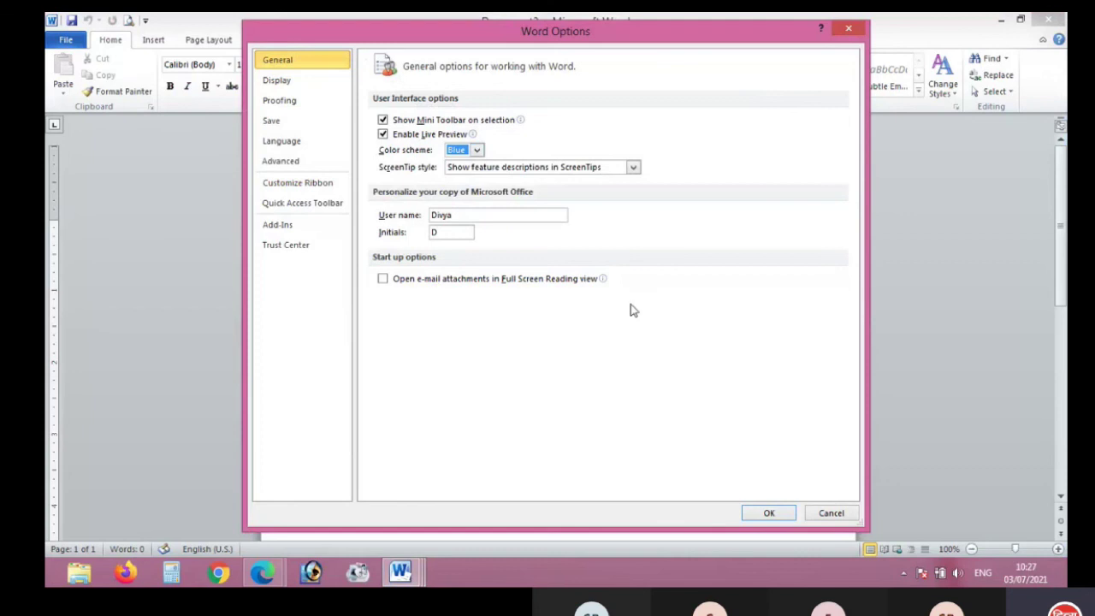
left_click(476, 152)
left_click(466, 178)
left_click(758, 511)
Set the color scheme to Black in Word's general options.
left_click(66, 39)
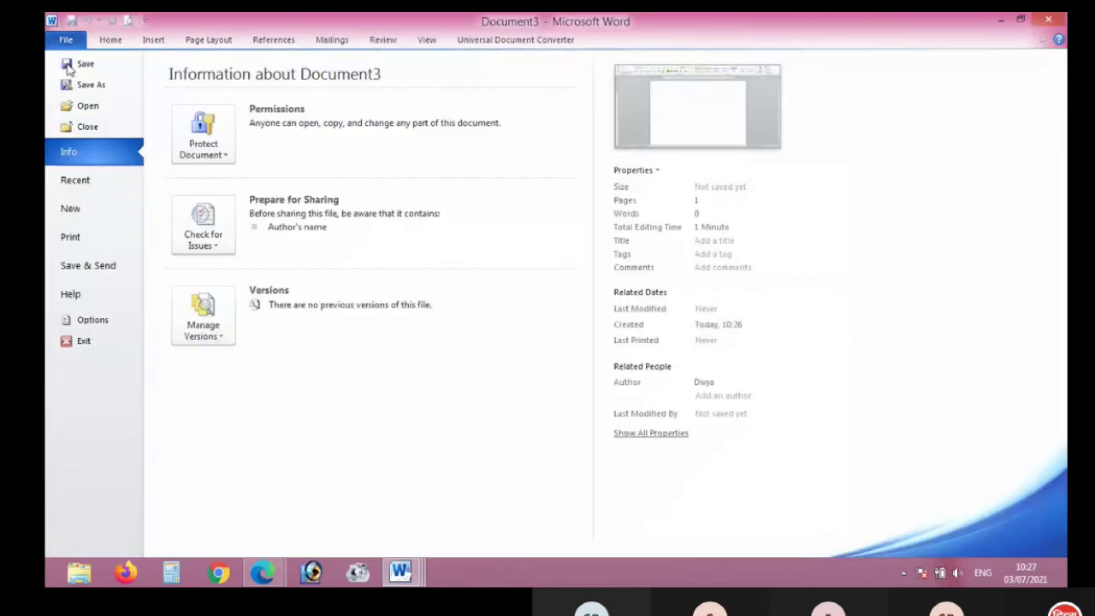
left_click(90, 319)
left_click(466, 151)
double_click(468, 173)
left_click(477, 152)
left_click(466, 153)
left_click(466, 154)
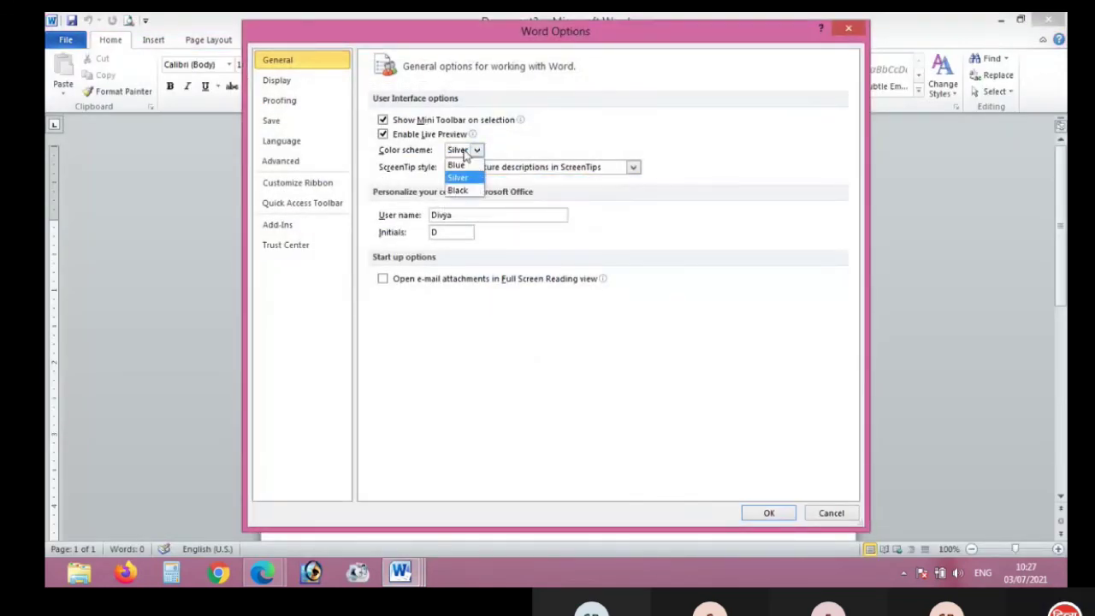
left_click(457, 190)
left_click(768, 512)
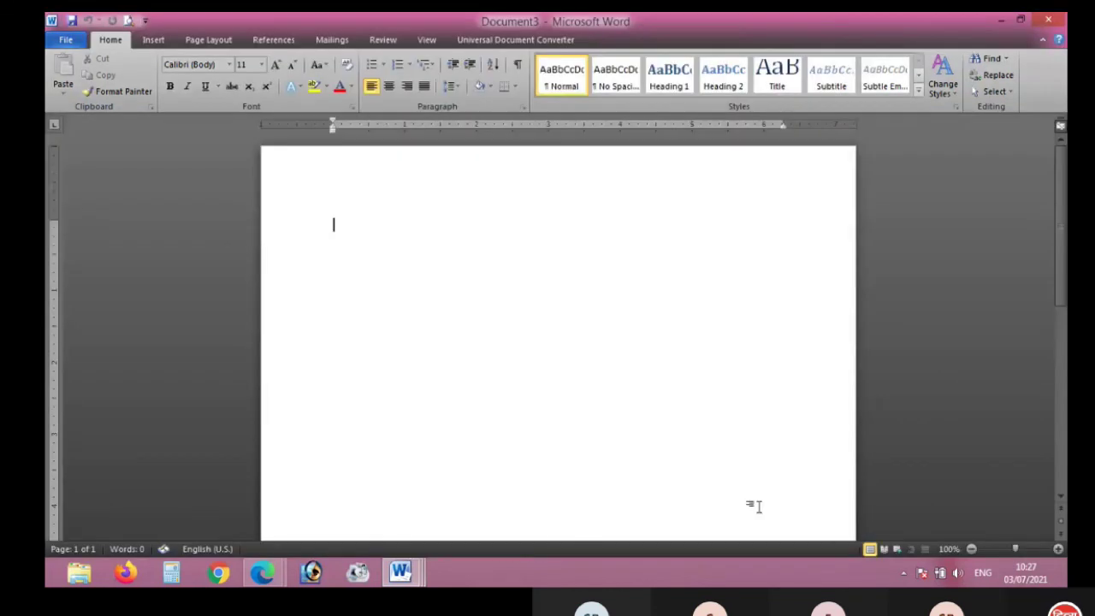
Set the color scheme to Blue in Word's general options.
left_click(65, 39)
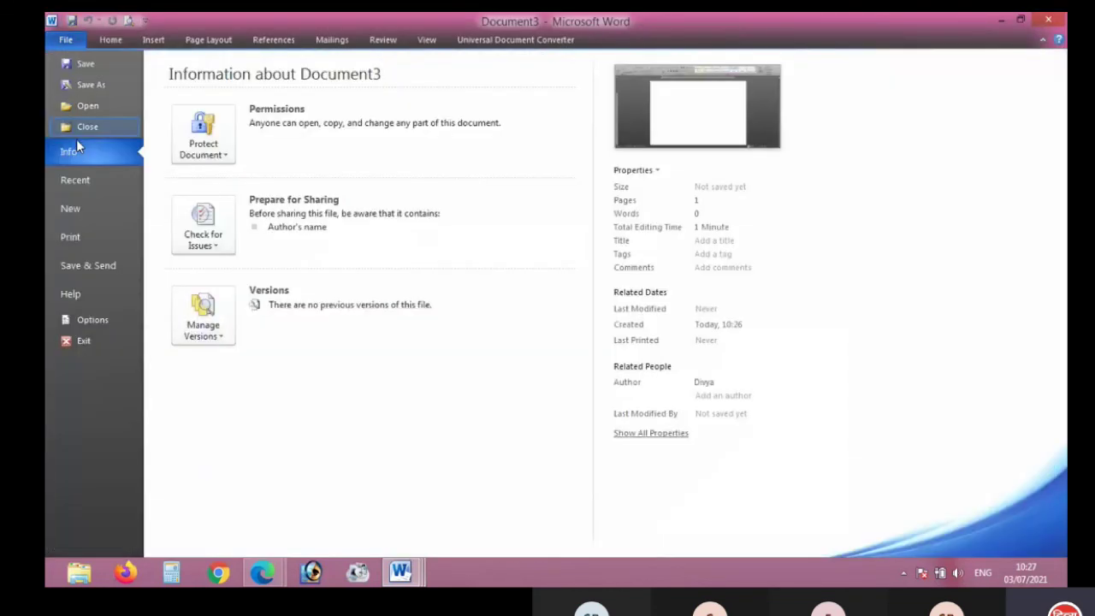
left_click(88, 320)
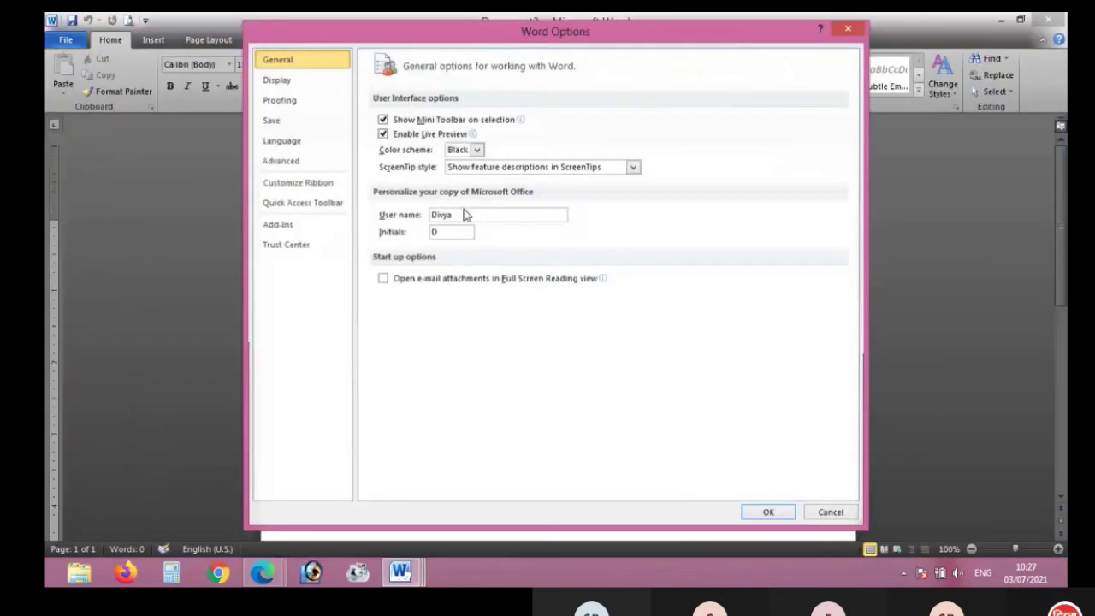
left_click(477, 150)
left_click(458, 161)
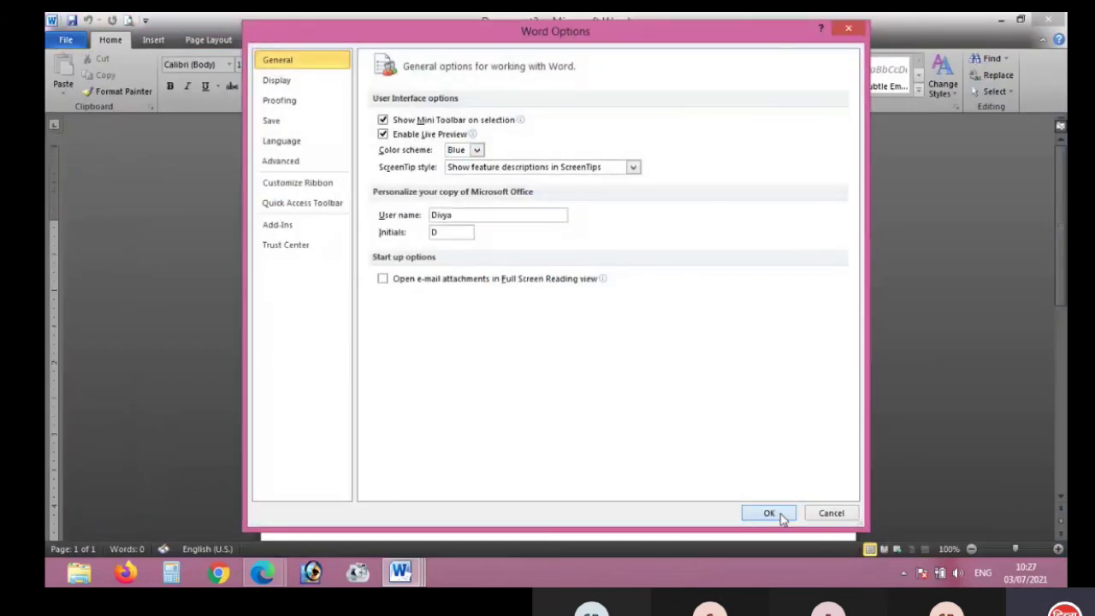
left_click(776, 513)
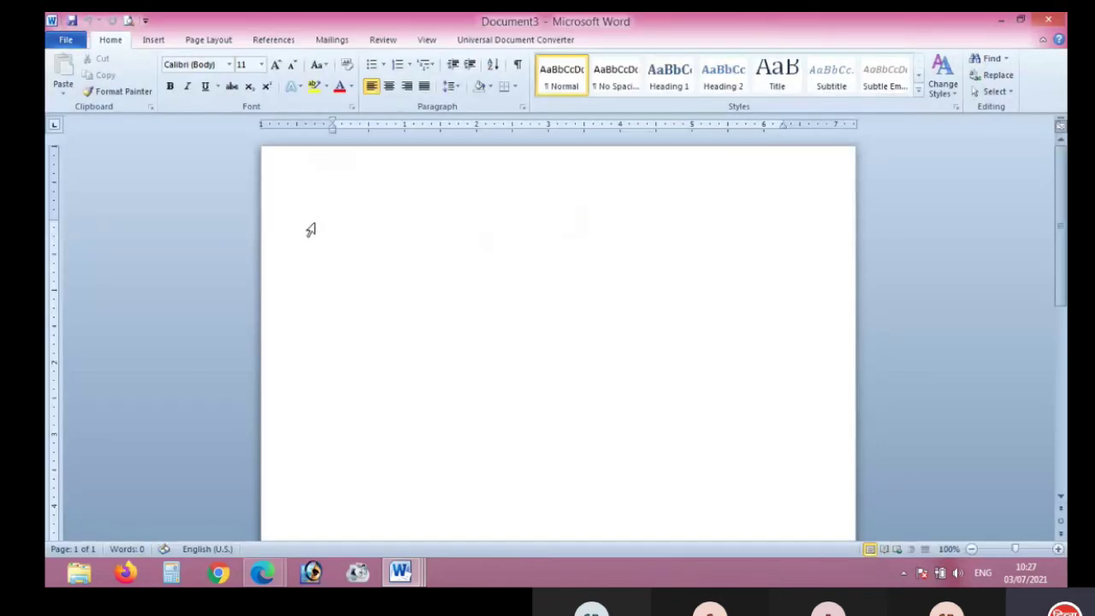
Exit Word completely without saving the changes to the open documents.
left_click(66, 39)
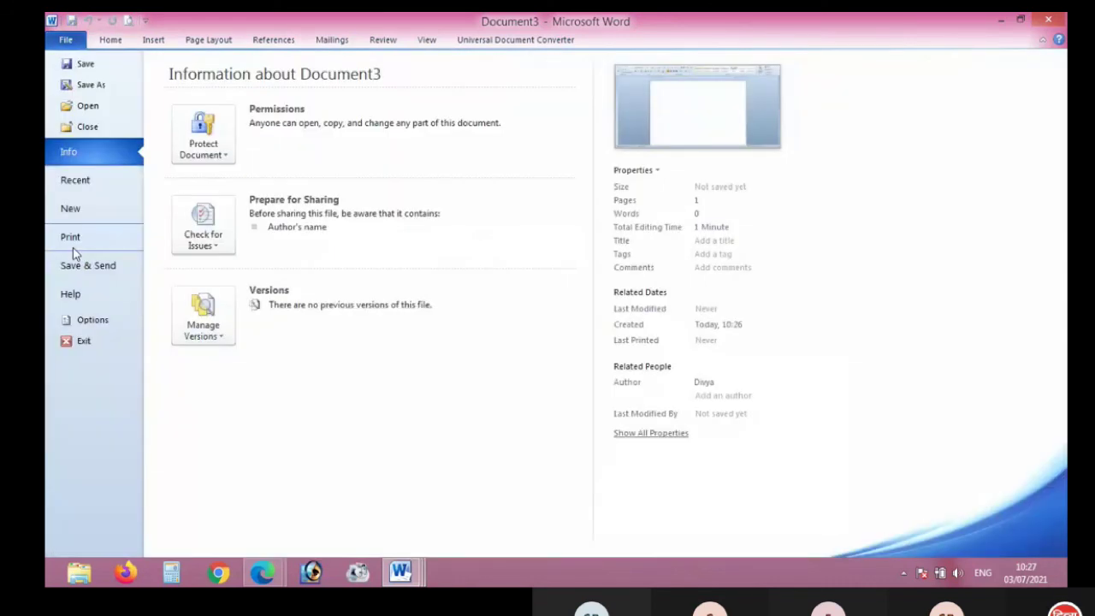
left_click(92, 342)
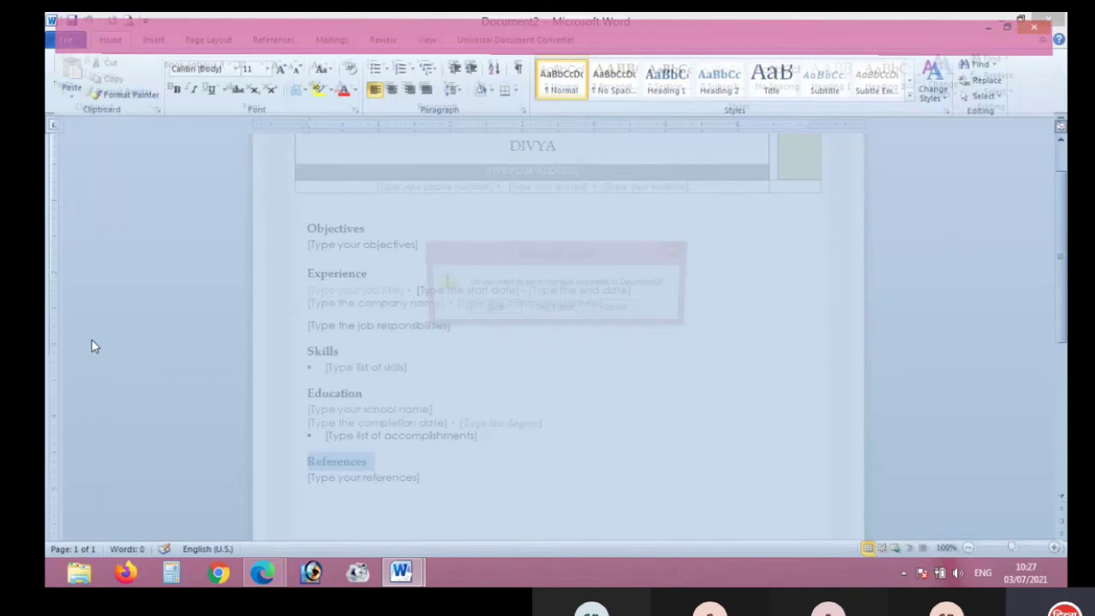
left_click(550, 310)
Switch to the Edge browser, maximize its window and show the Teams meeting page.
left_click(262, 573)
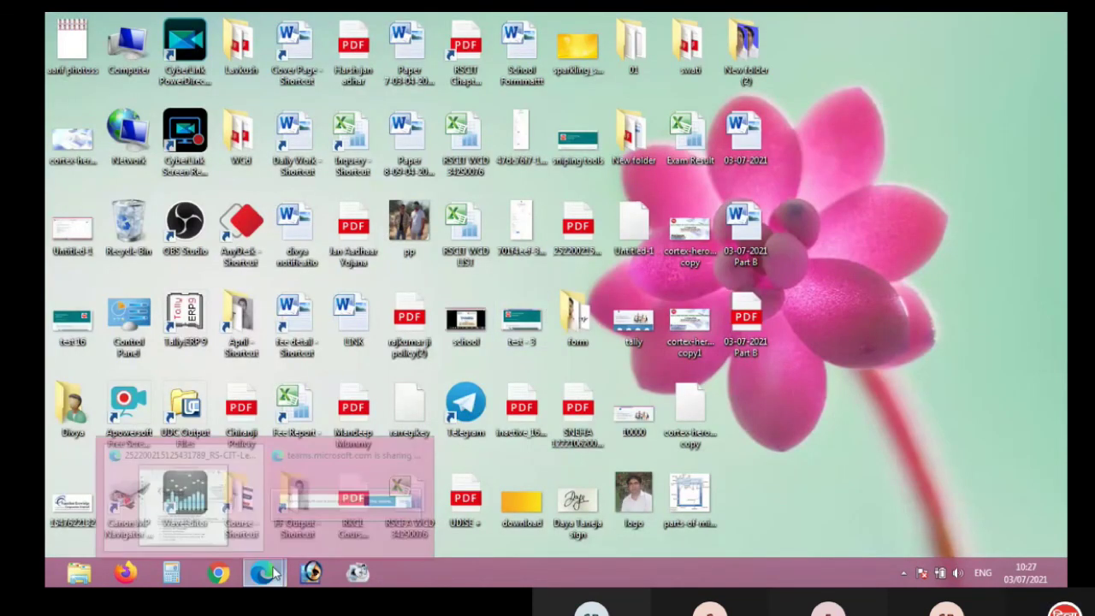
left_click(195, 509)
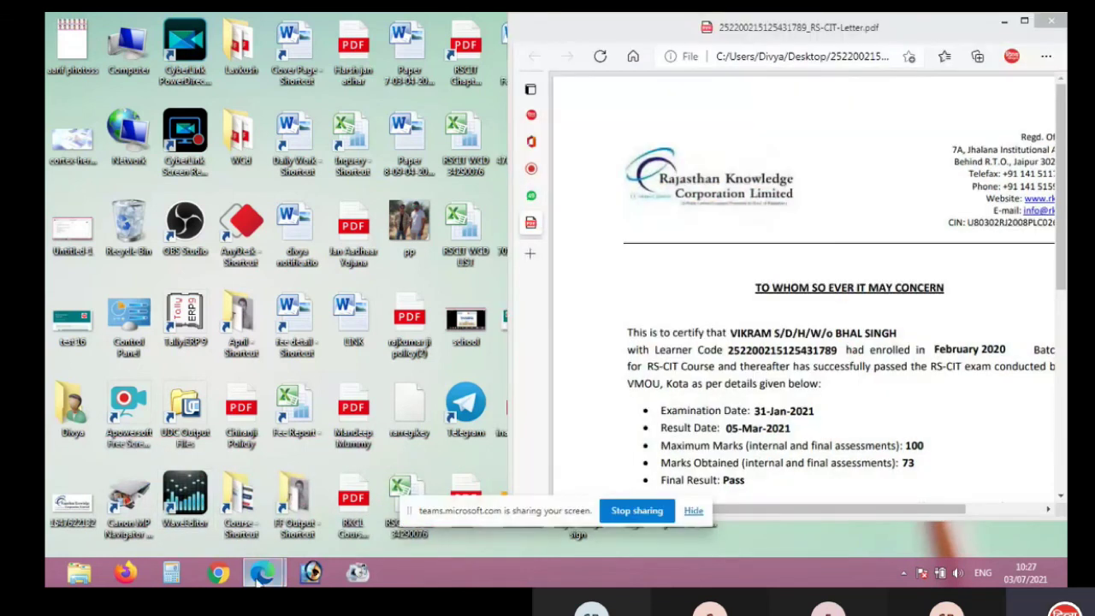
left_click(1023, 22)
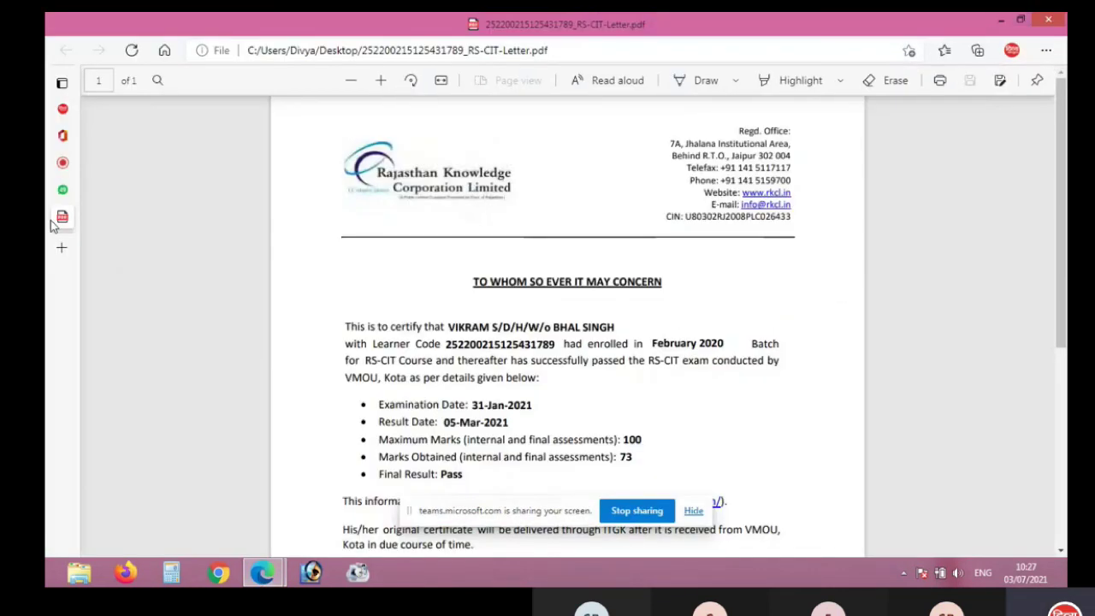
left_click(103, 171)
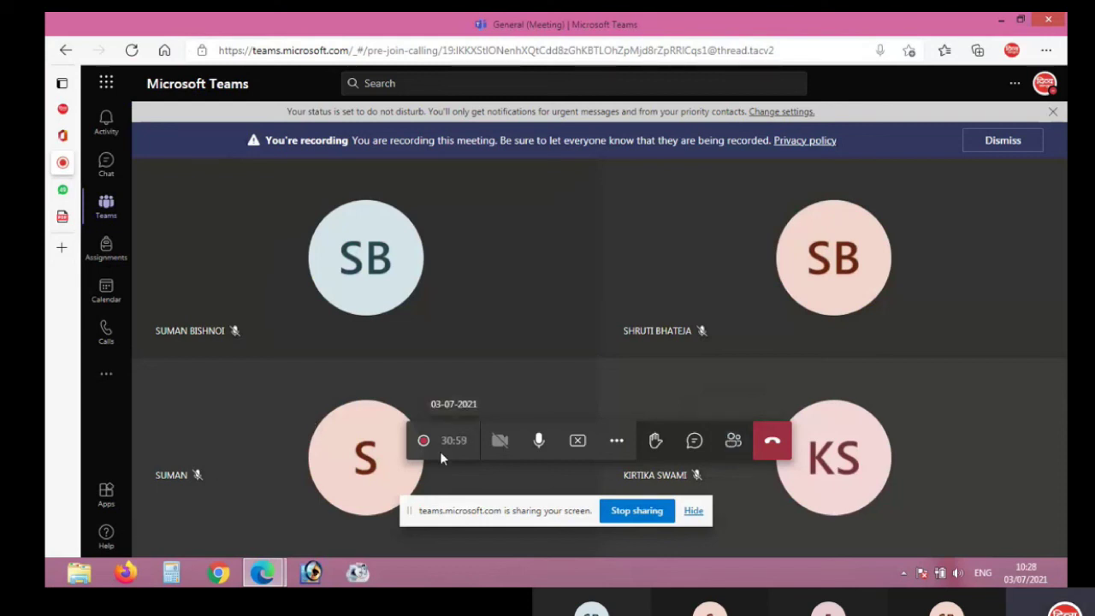
Search the installed apps for "word", start Microsoft Word 2010 and hide the screen-sharing notice.
key("super")
type("word")
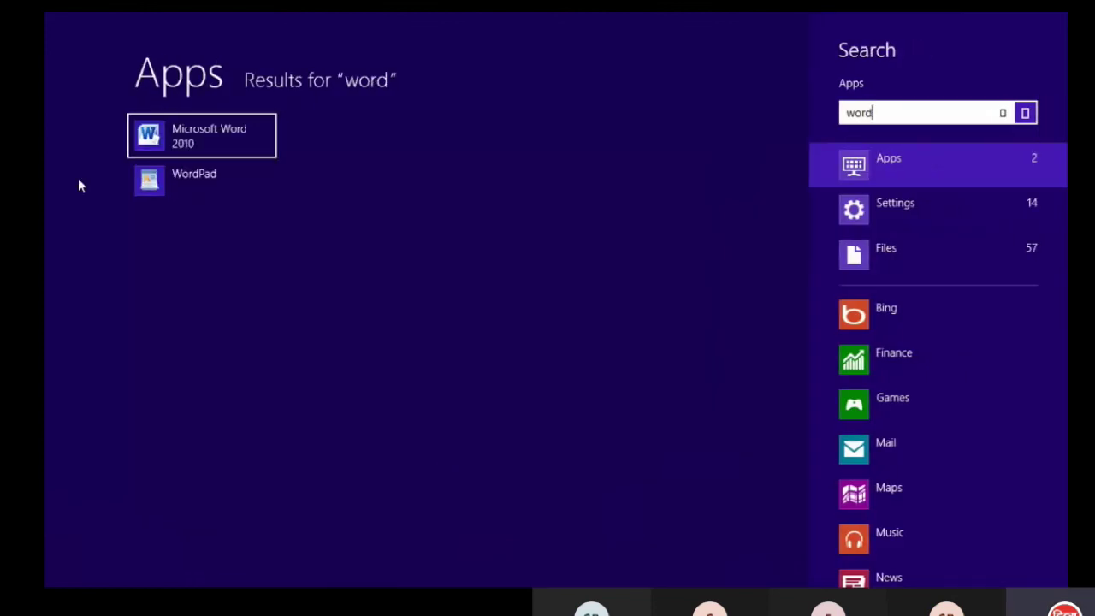
left_click(219, 136)
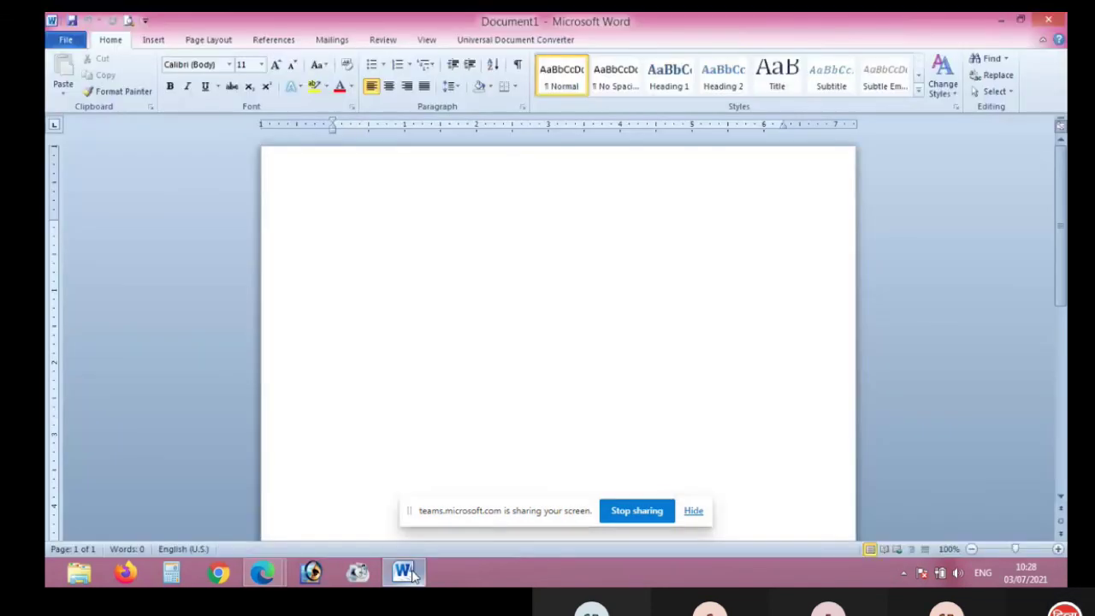
left_click(692, 510)
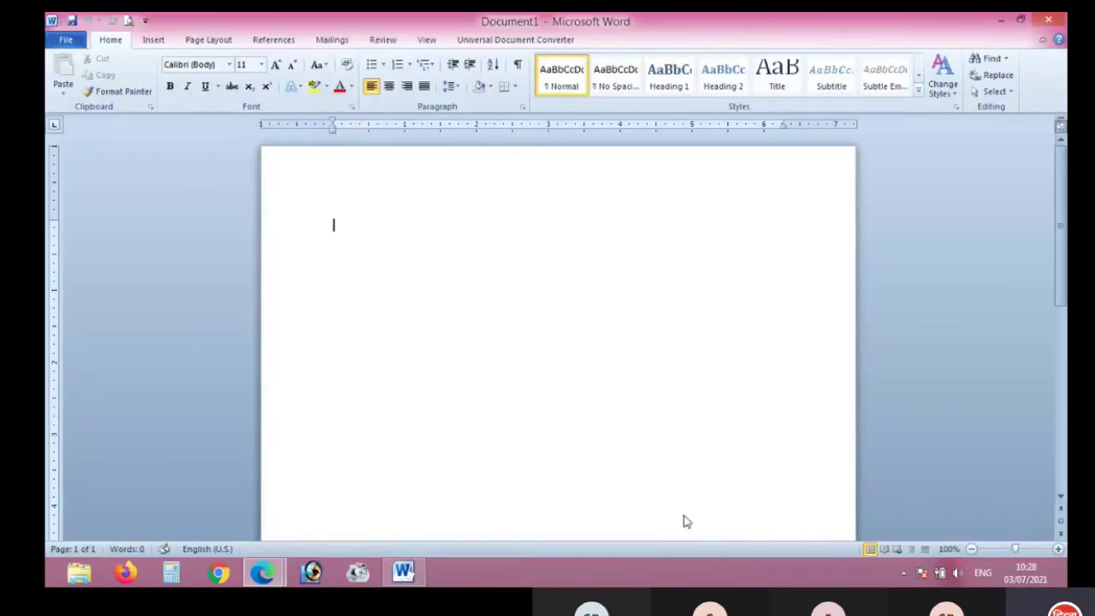
left_click(63, 40)
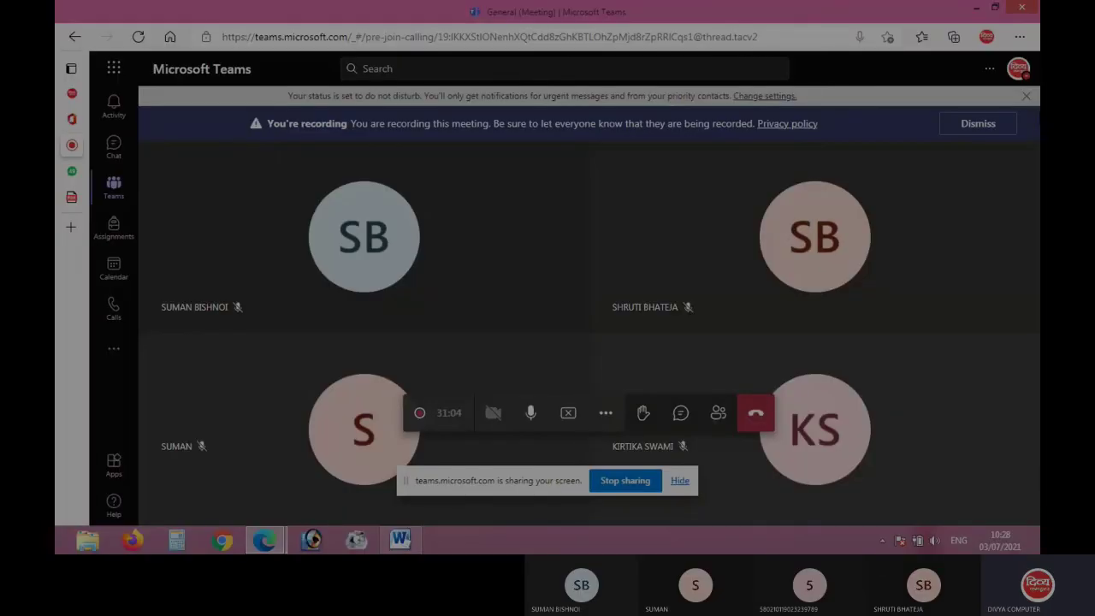
Return to the blank Word document and show the list of recent documents and places.
left_click(409, 543)
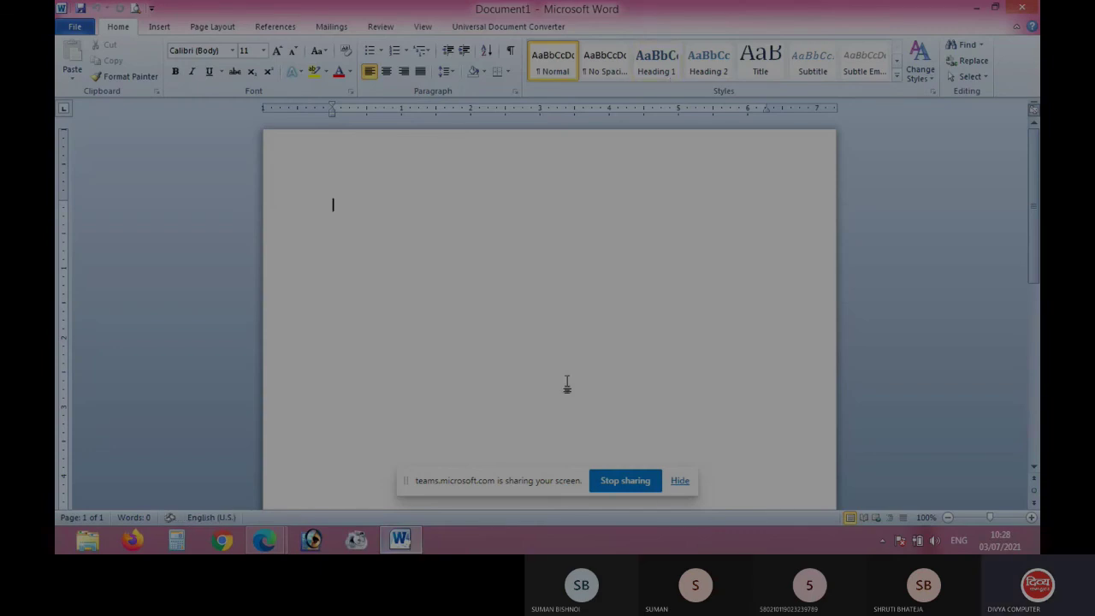
left_click(677, 481)
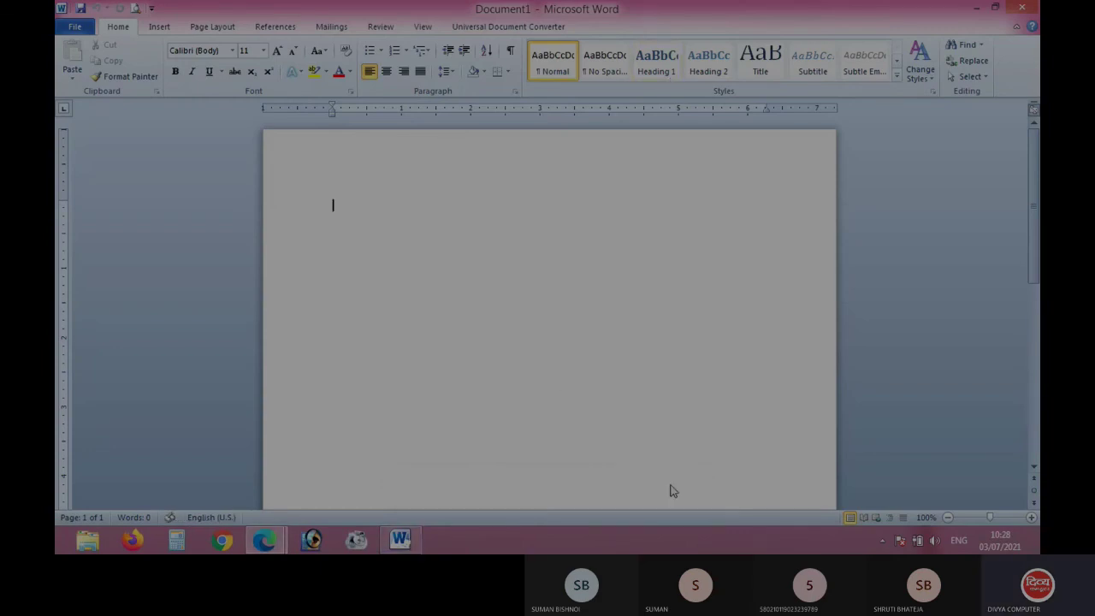
left_click(74, 28)
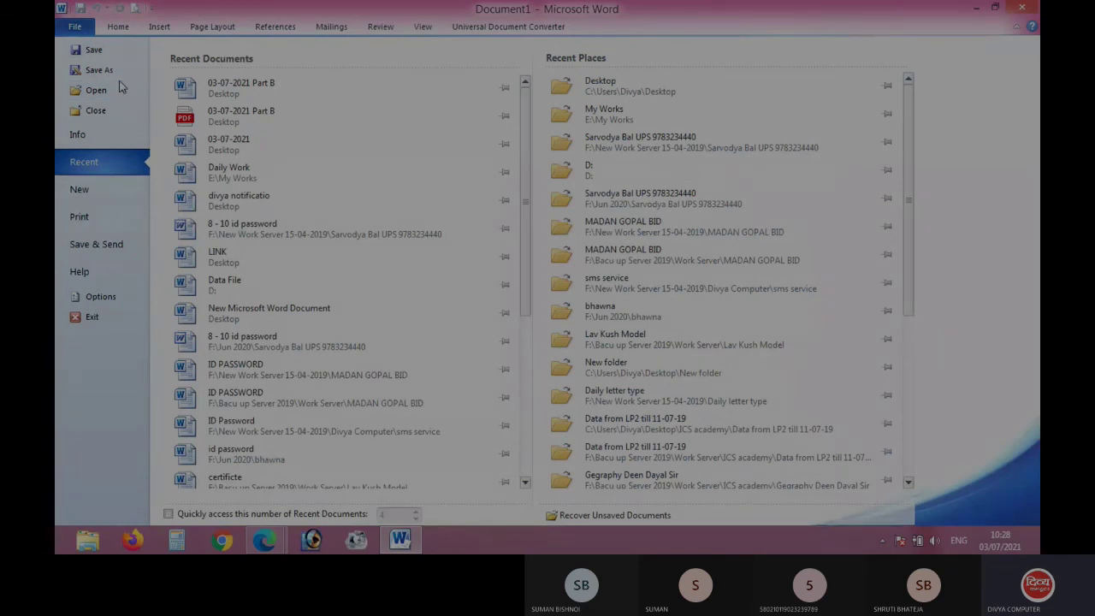
Switch from Word to the General meeting window in Microsoft Teams.
mouse_move(266, 539)
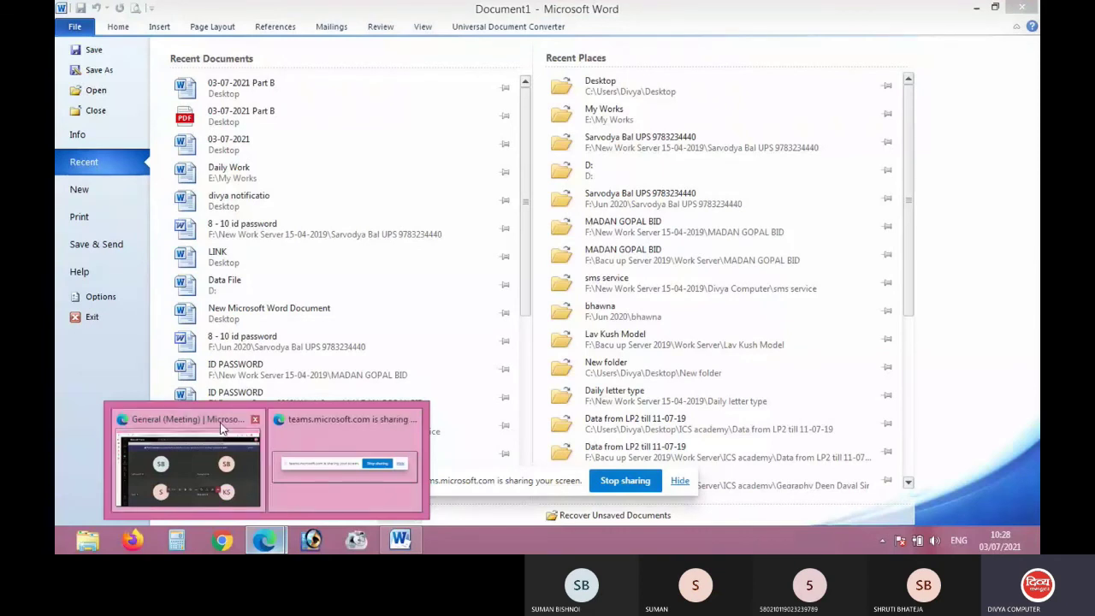
left_click(248, 487)
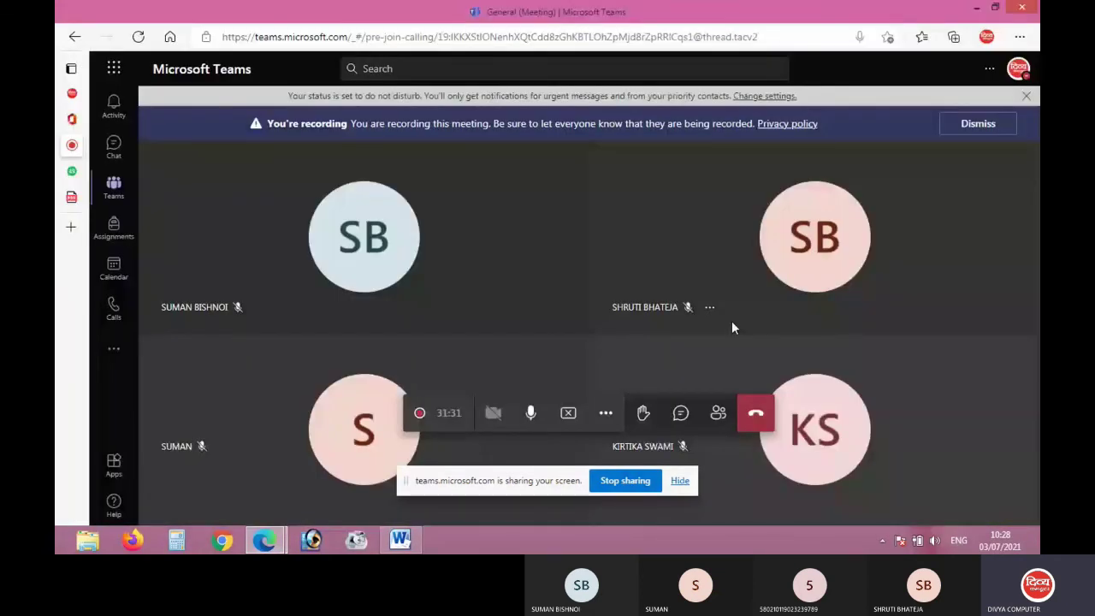